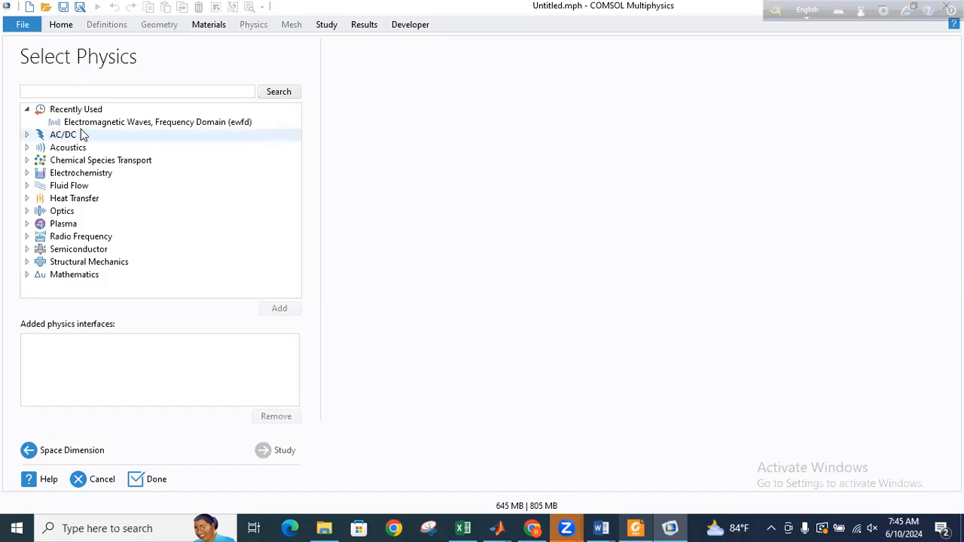
- Add the Wave Optics interface Electromagnetic Waves, Frequency Domain (ewfd) to the model
click(28, 211)
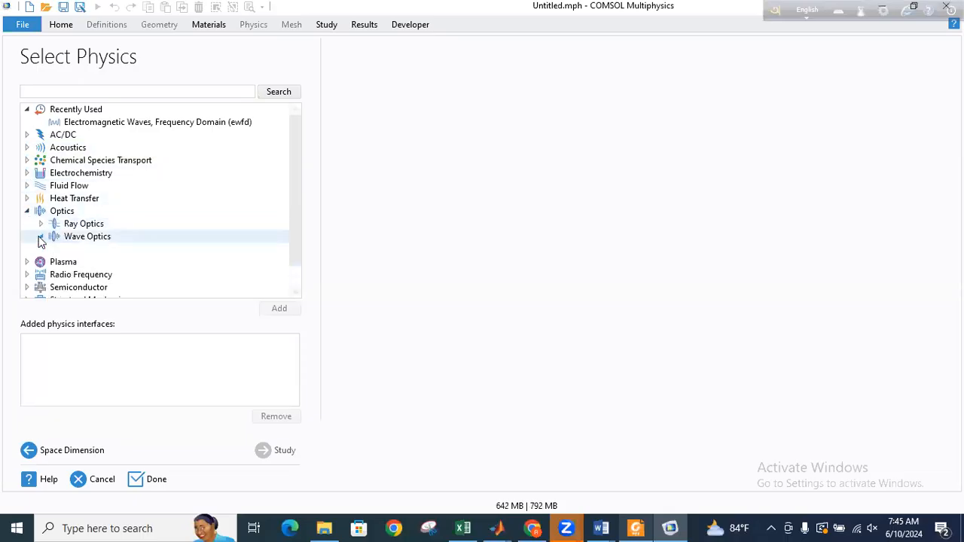
click(41, 237)
click(188, 226)
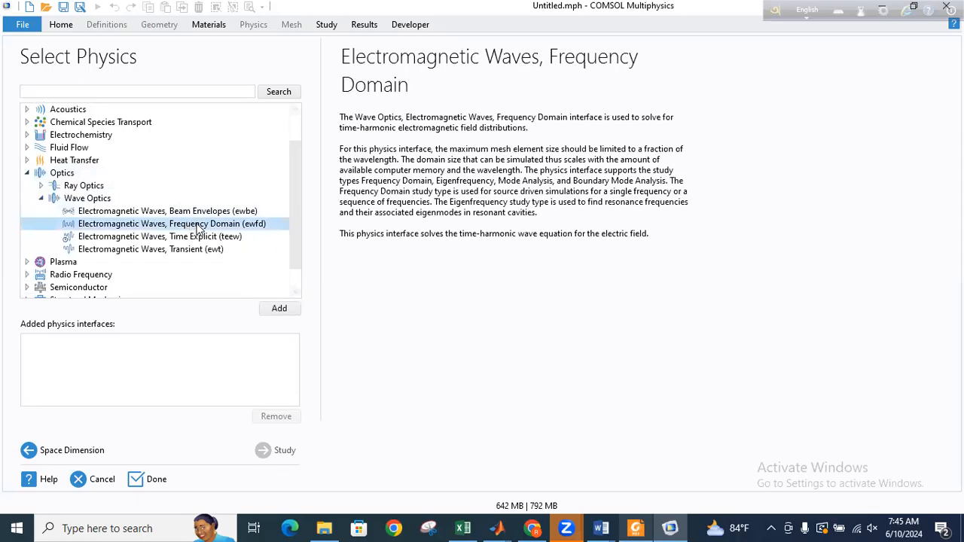
click(279, 310)
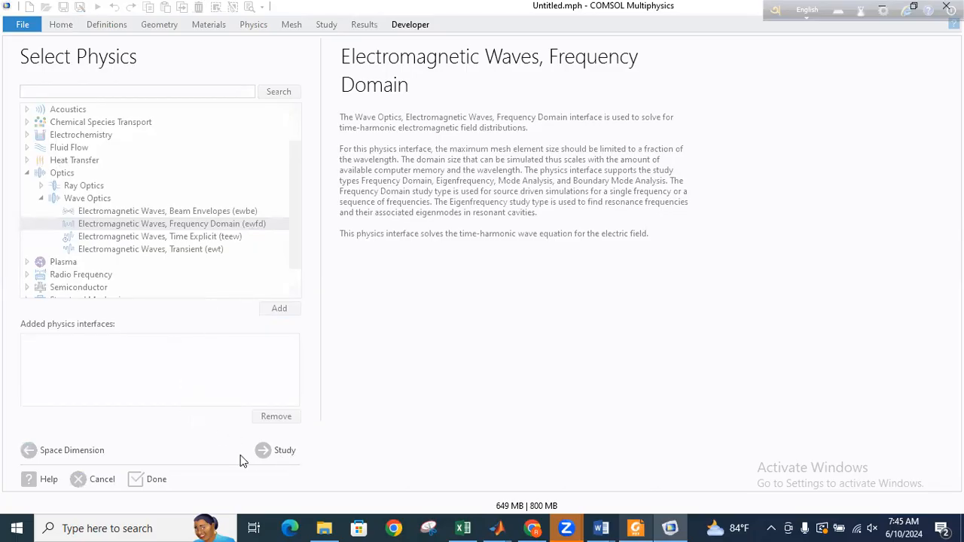
- Choose the preset Mode Analysis study for the added physics and complete the model setup
click(281, 455)
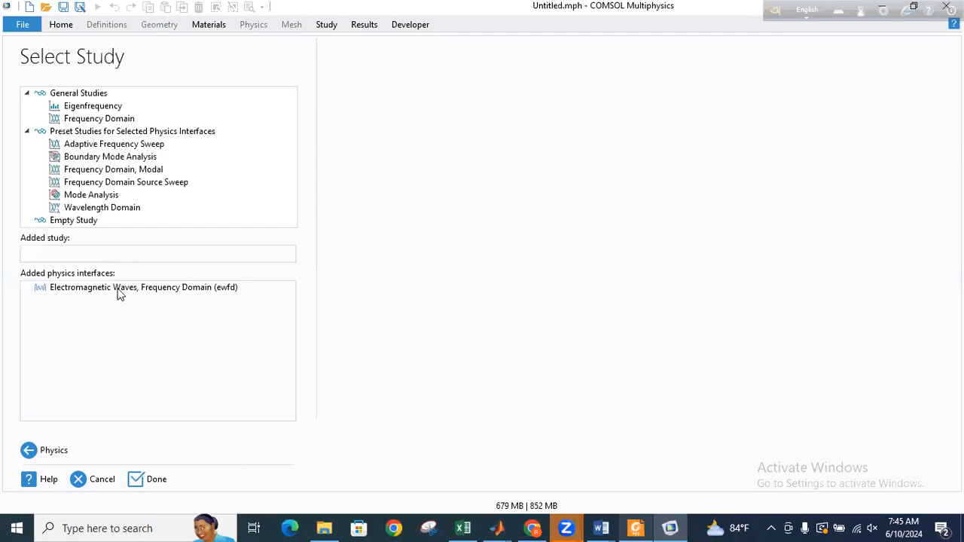
click(92, 195)
click(148, 479)
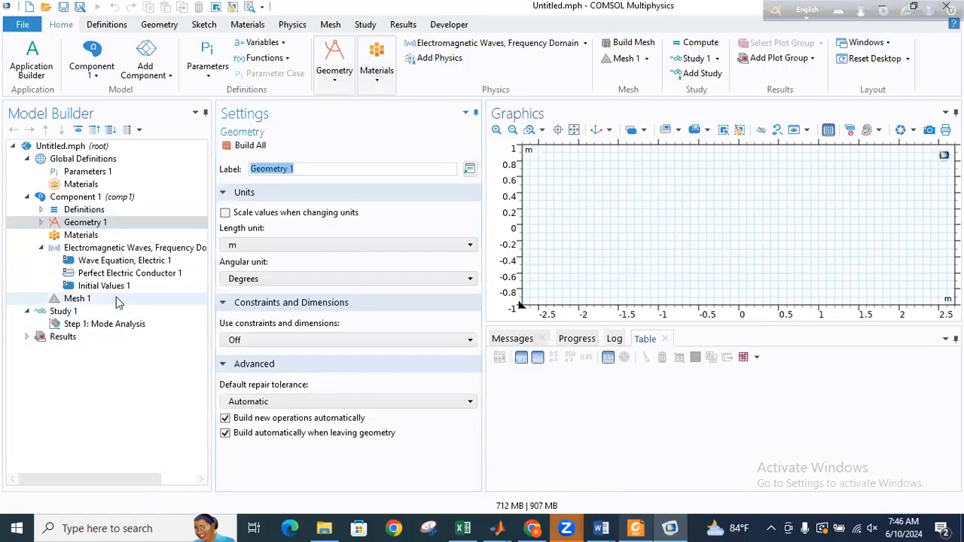
- Set the length unit of Geometry 1 to µm
click(256, 244)
scroll(252, 329, up, 2)
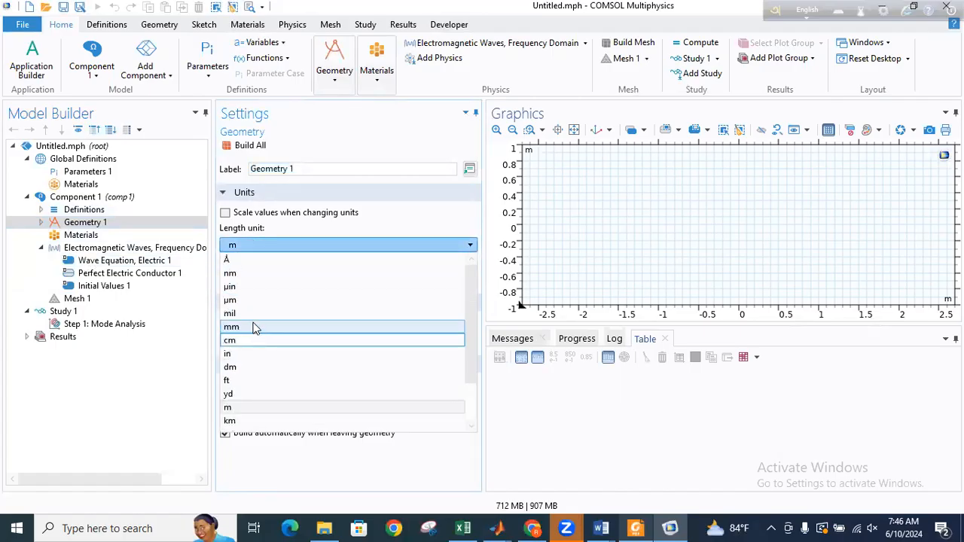
click(266, 301)
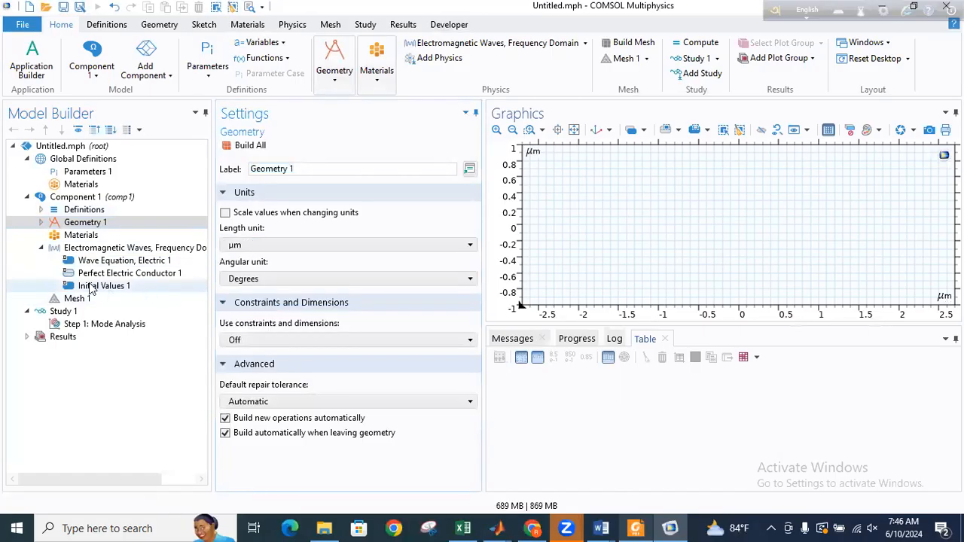
click(40, 224)
click(40, 223)
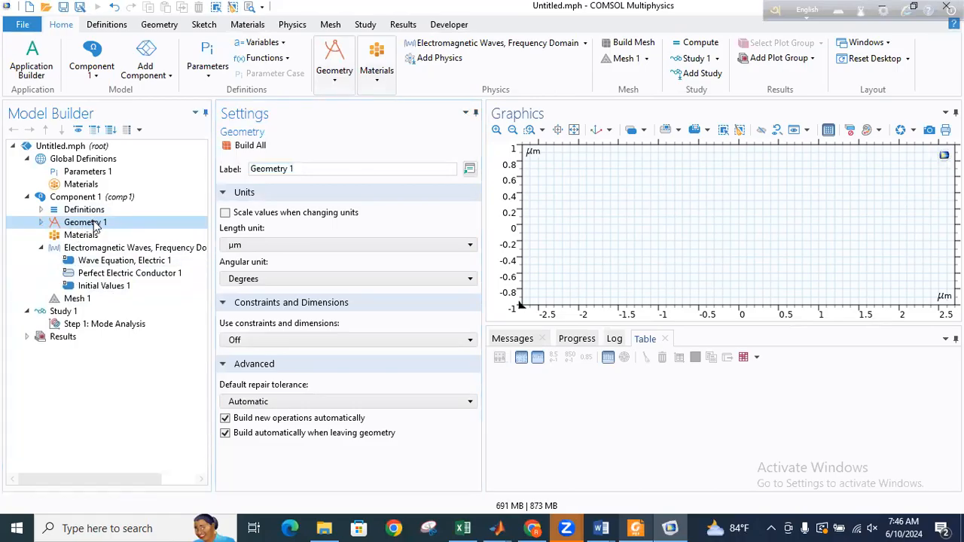
- Switch to Foxit PDF Reader and examine the hexagonal PCF structures in Fig. 1 of the ultraflat broadband supercontinuum paper
right_click(94, 225)
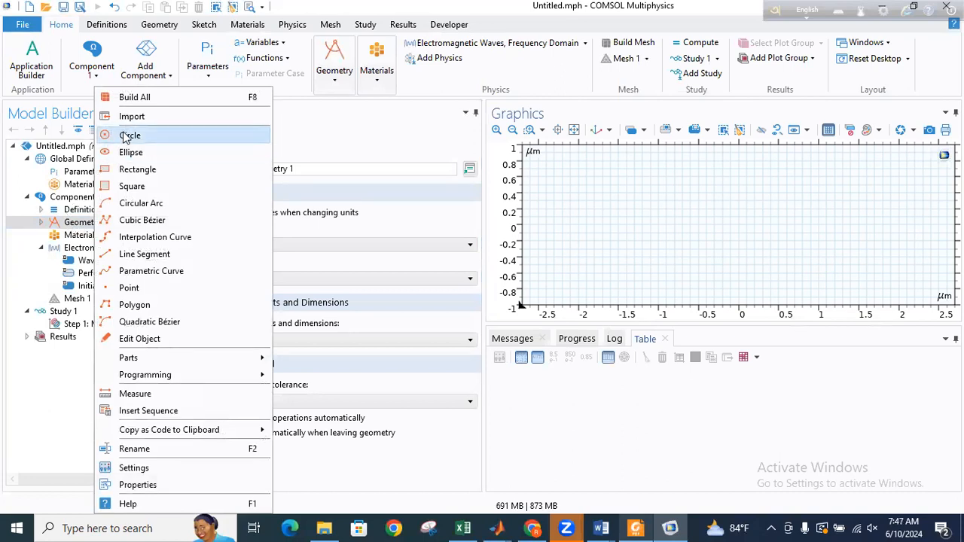
click(635, 528)
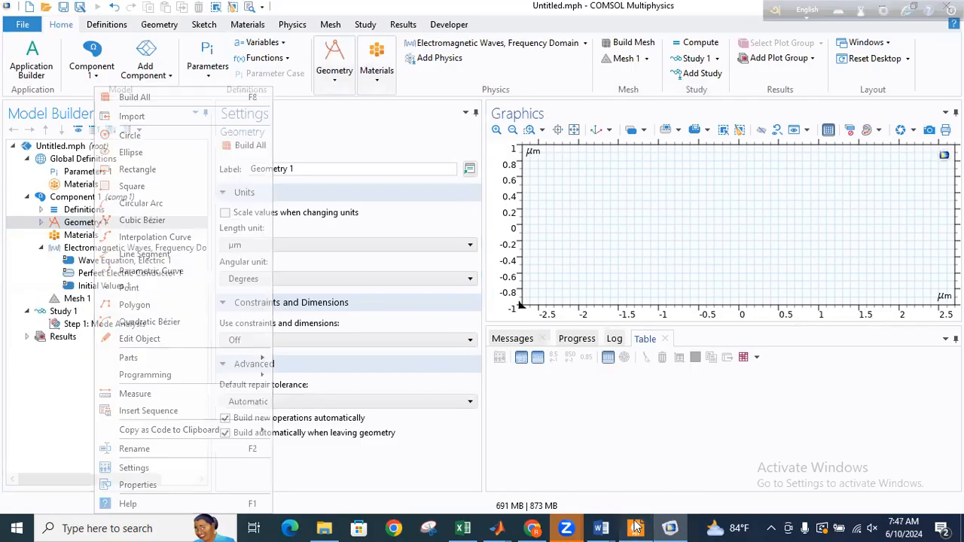
scroll(317, 321, up, 10)
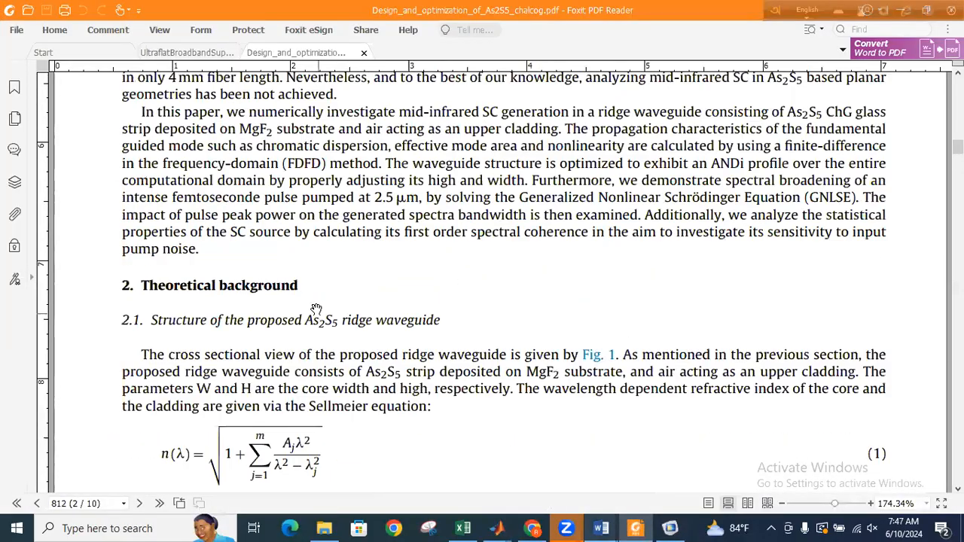
scroll(198, 71, up, 4)
click(196, 56)
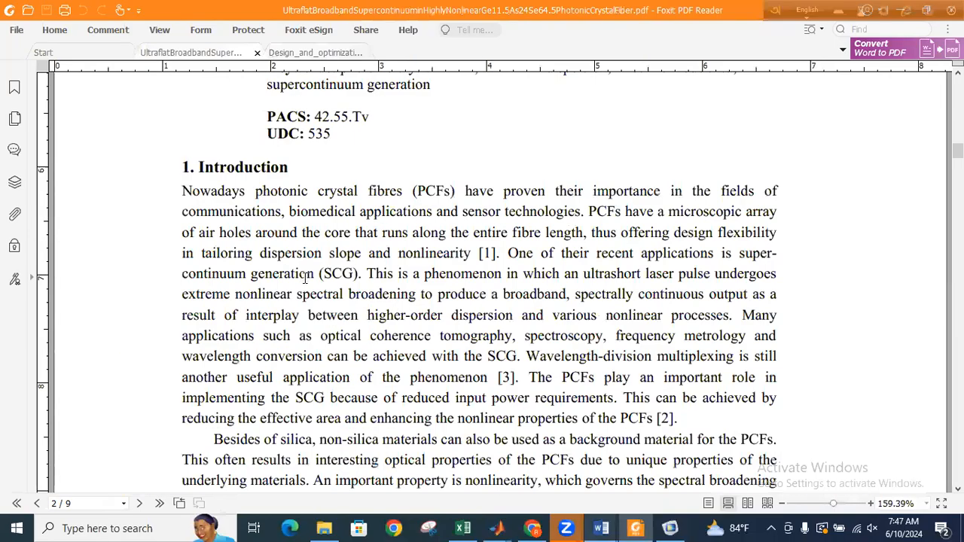
scroll(305, 277, down, 15)
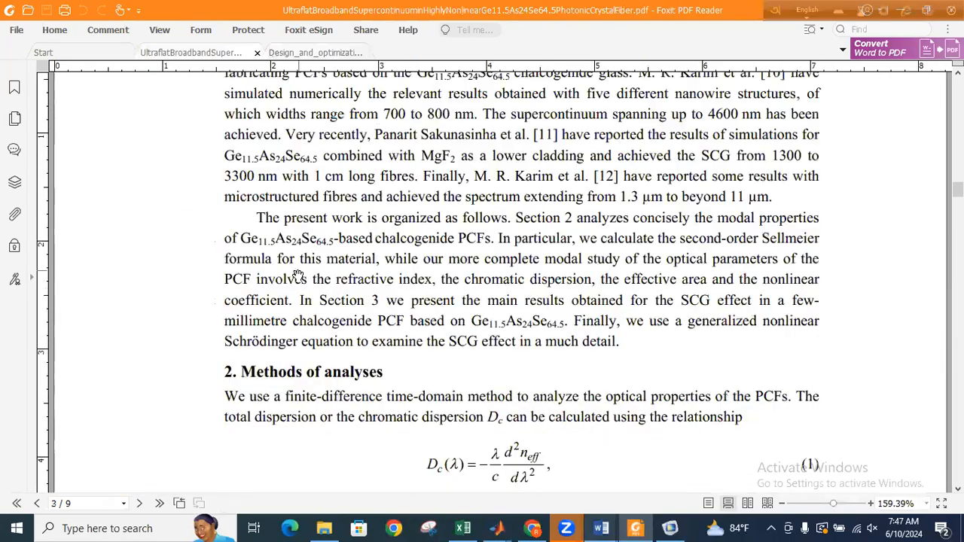
scroll(297, 271, down, 20)
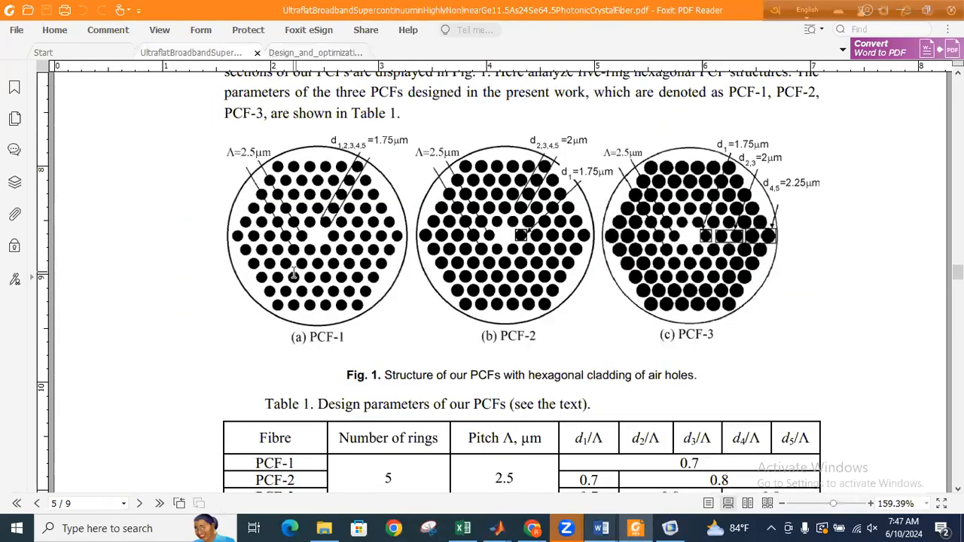
scroll(335, 309, up, 2)
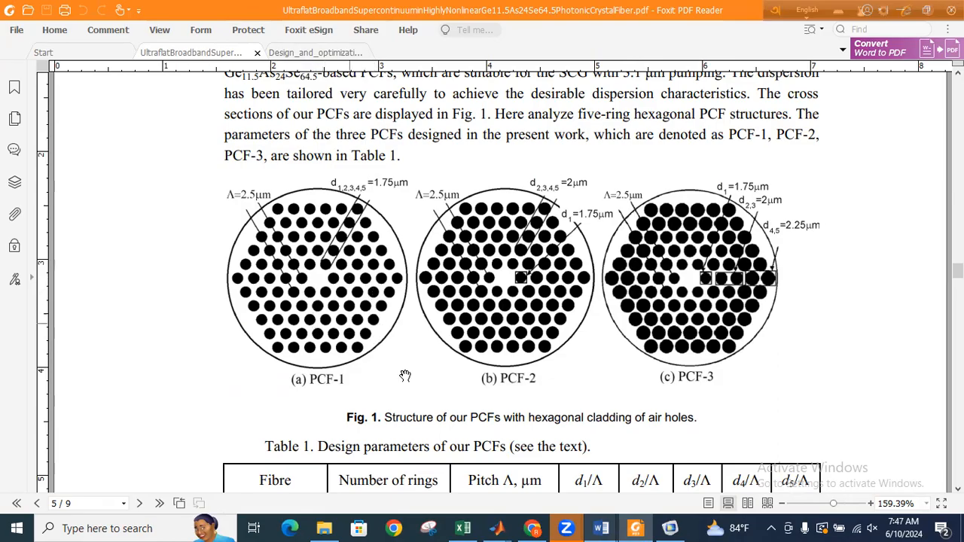
click(675, 528)
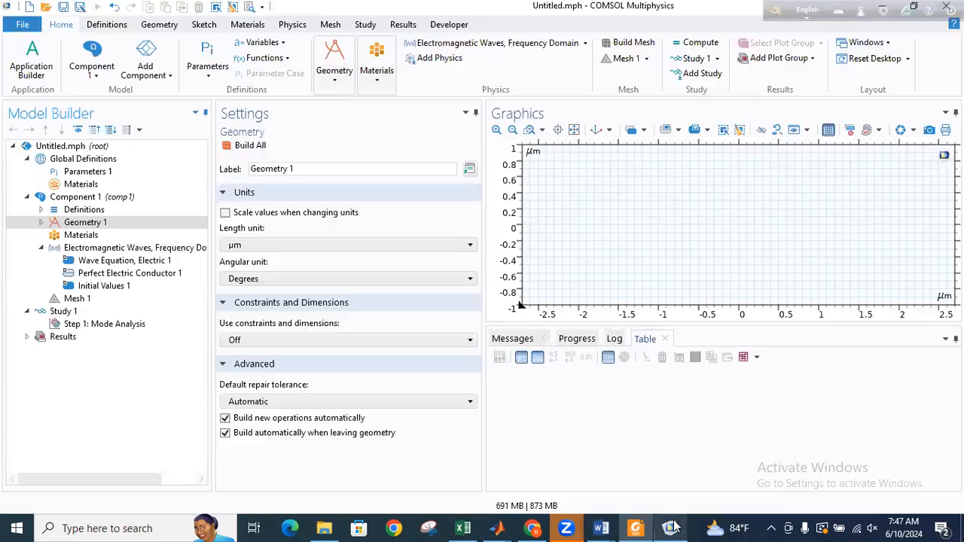
click(676, 528)
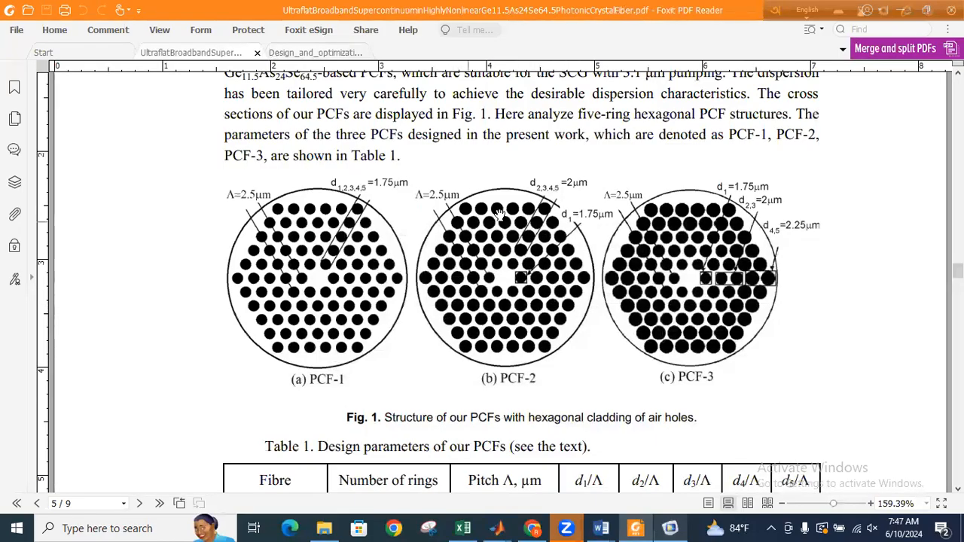
- Switch to COMSOL Multiphysics and add a circle to Geometry 1
click(670, 528)
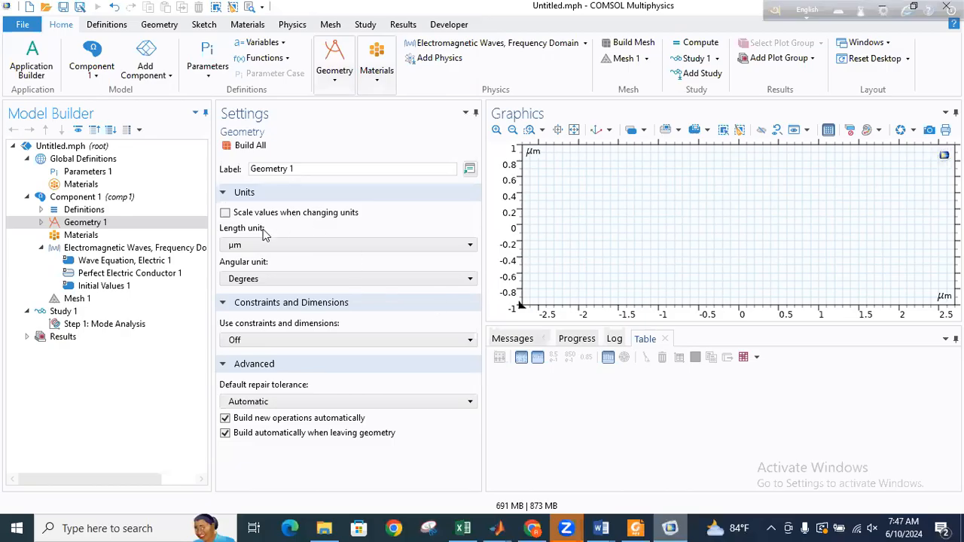
click(68, 225)
right_click(68, 224)
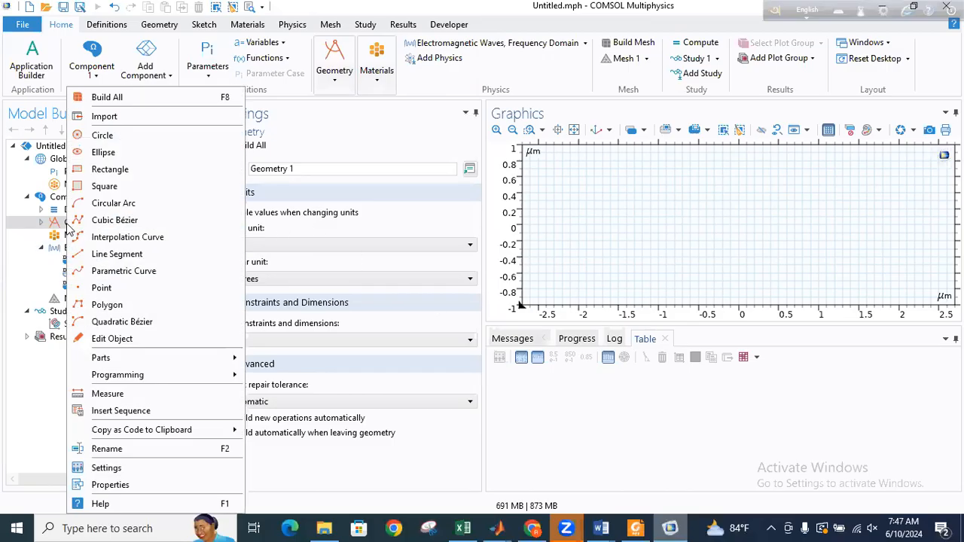
key(Escape)
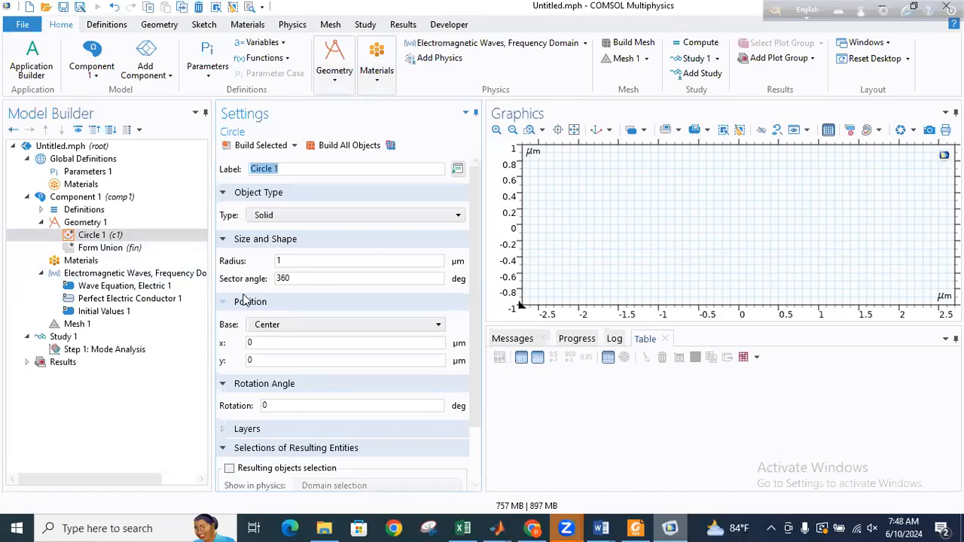
- Define a global parameter named l with the expression 3 in Parameters 1
click(118, 173)
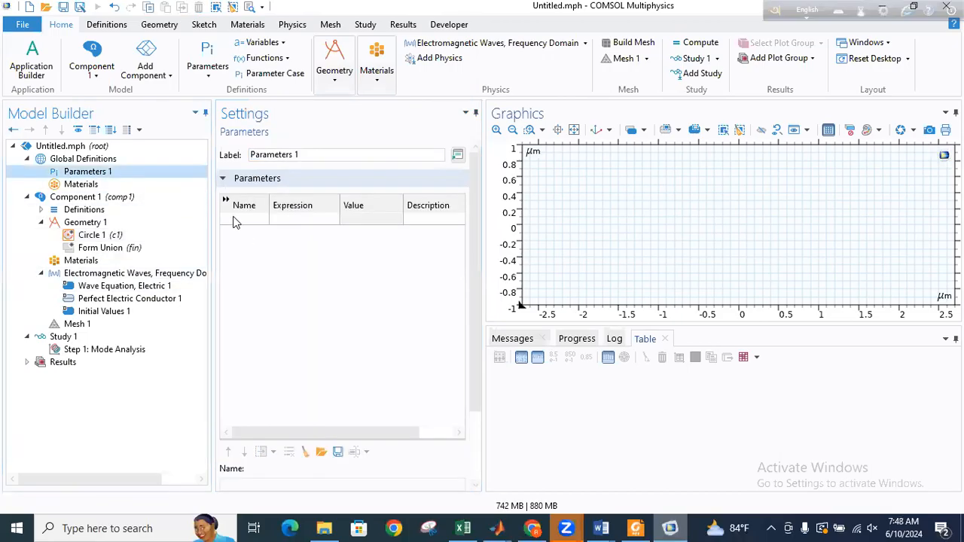
click(245, 218)
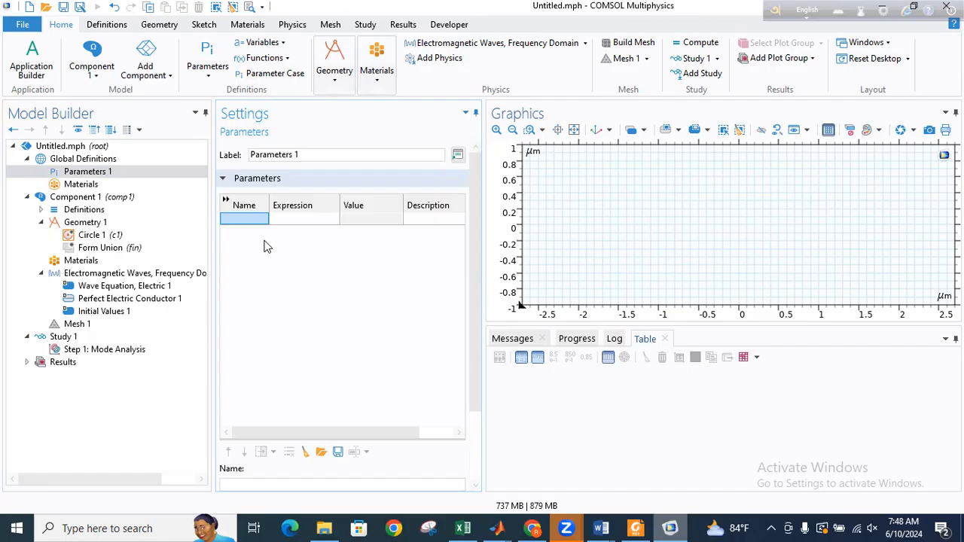
text(l)
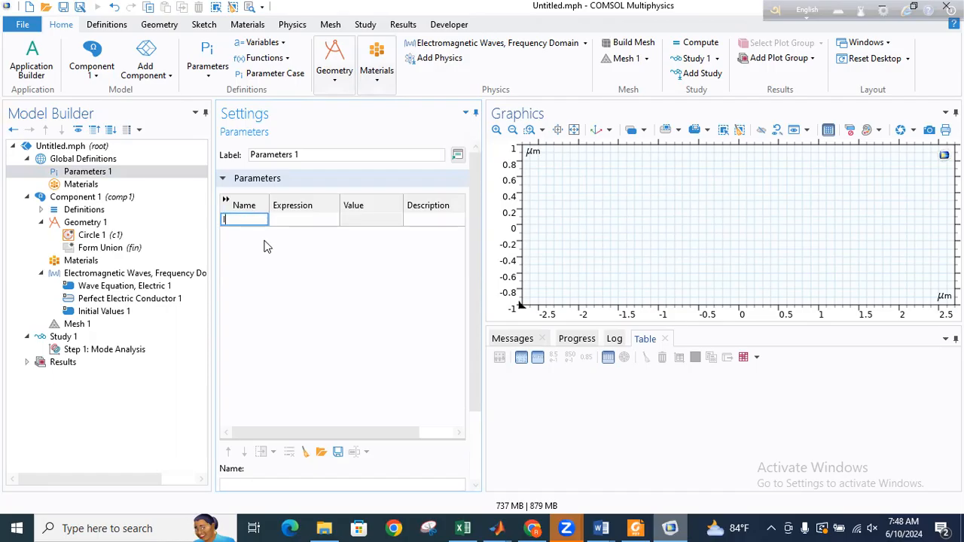
key(Return)
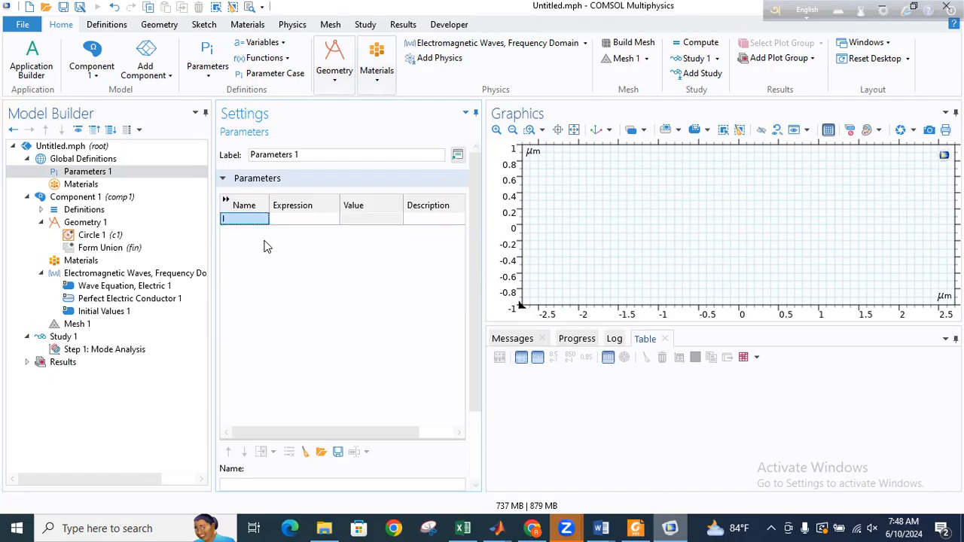
key(Tab)
text(3)
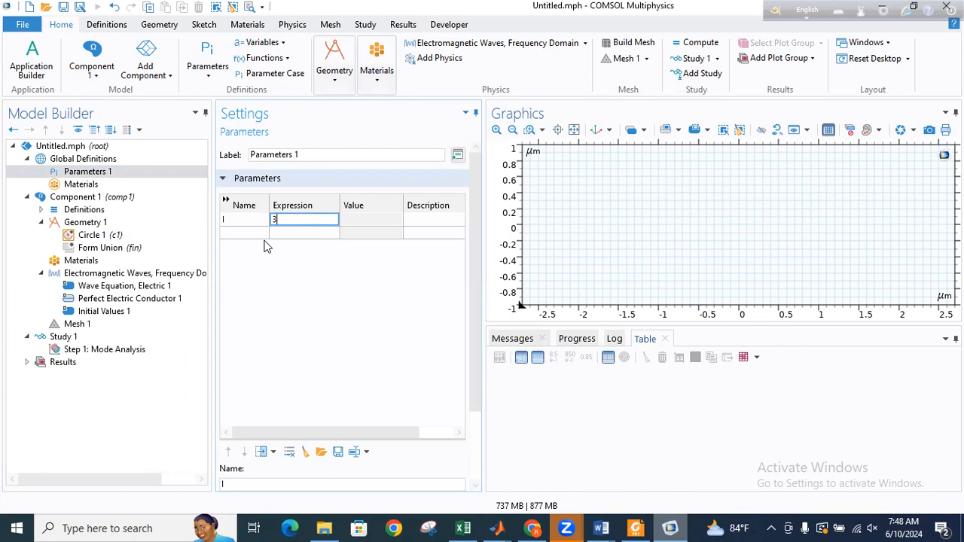
key(Return)
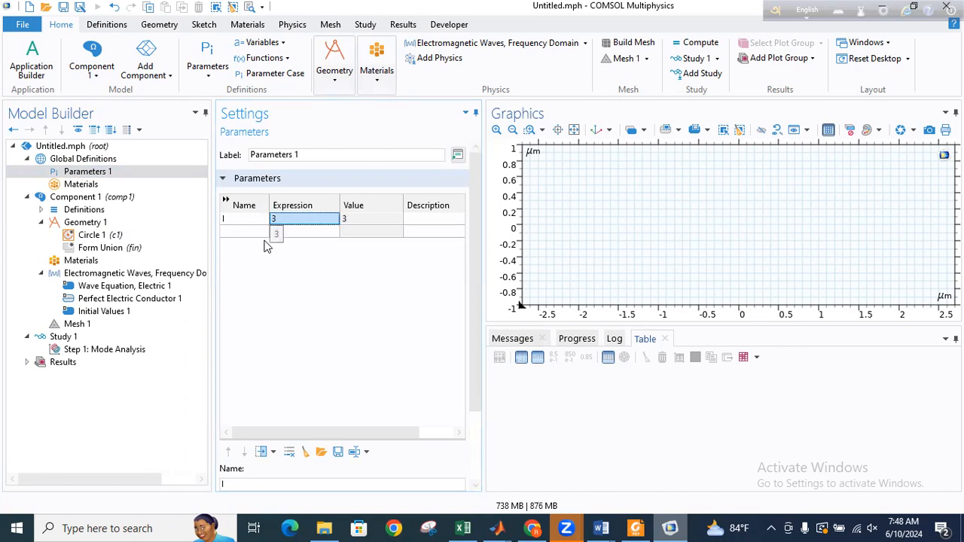
- Add three parameter names, d, p and ratio, below l in the Parameters 1 table
click(249, 232)
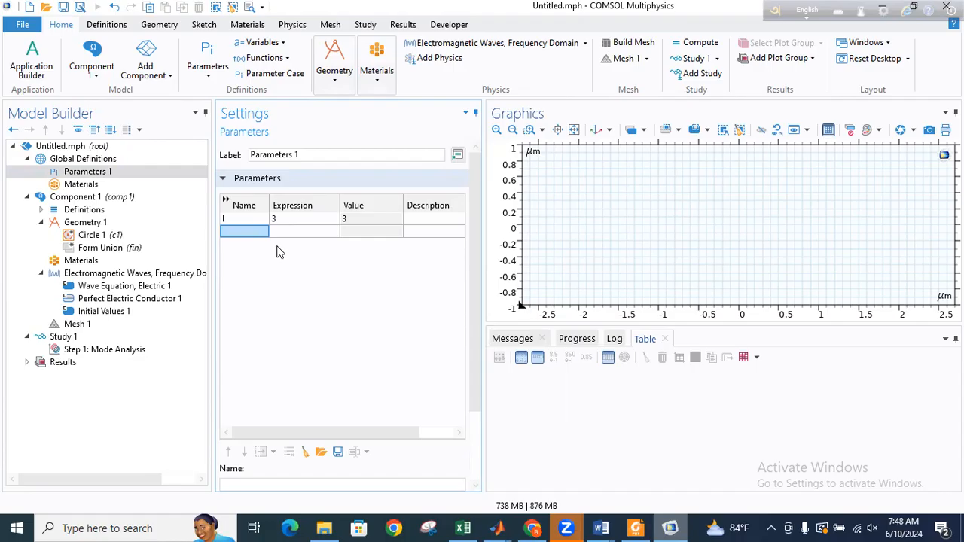
text(D)
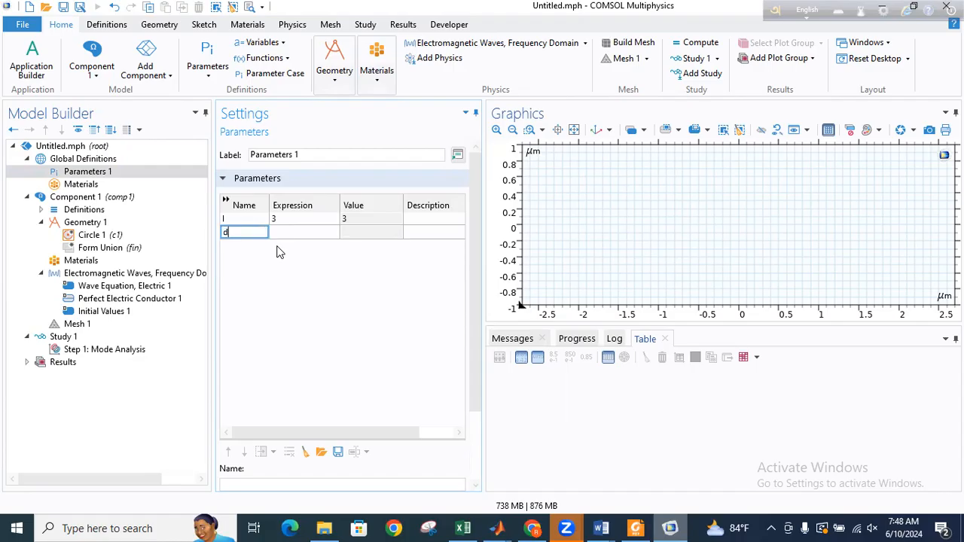
key(Return)
key(Right)
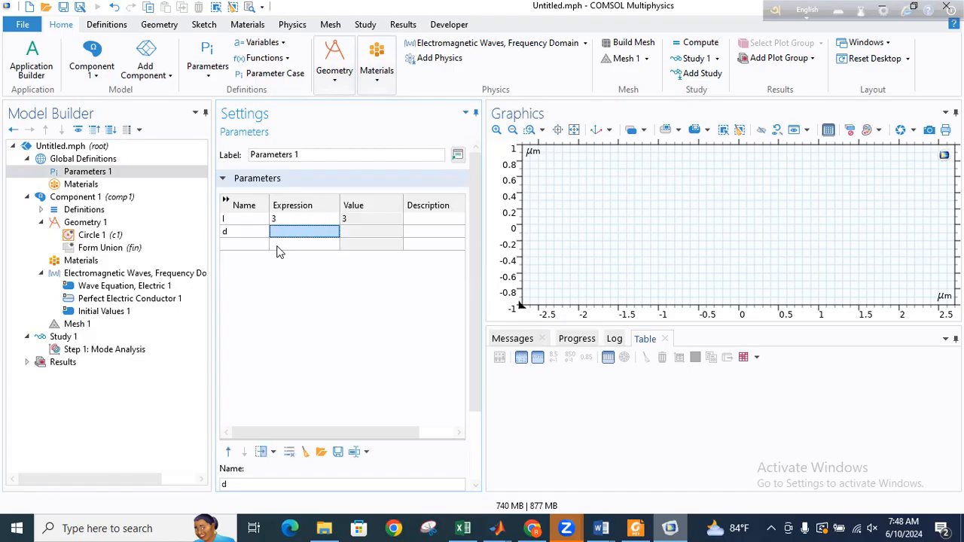
key(Down)
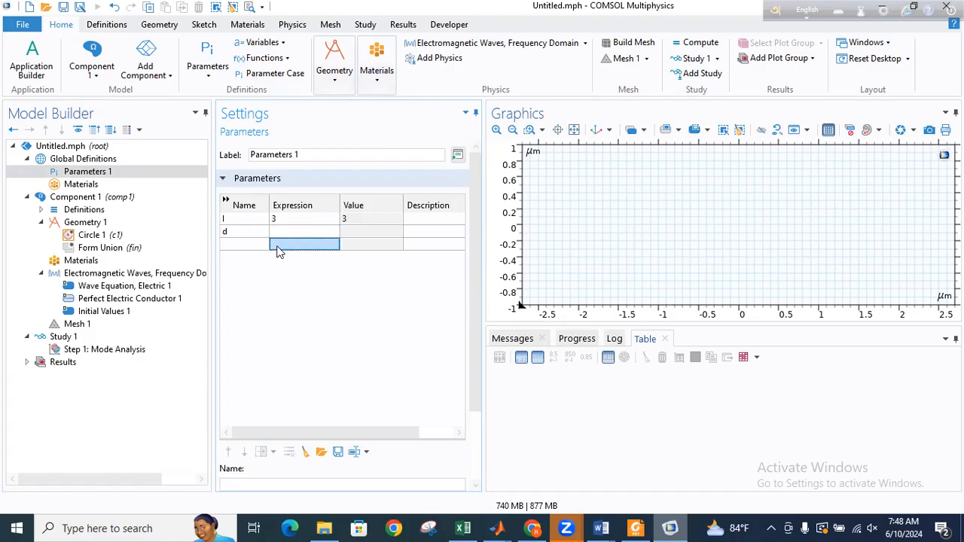
key(Left)
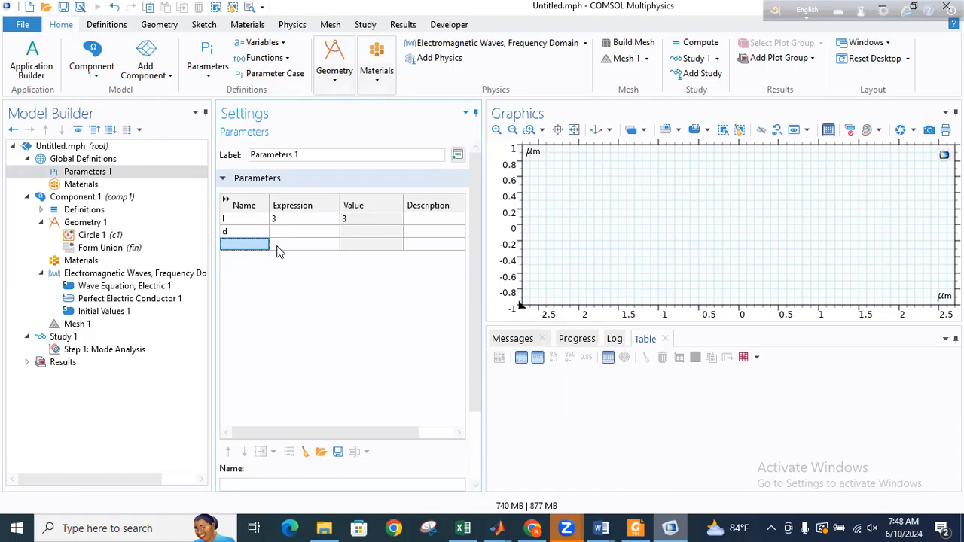
text(p)
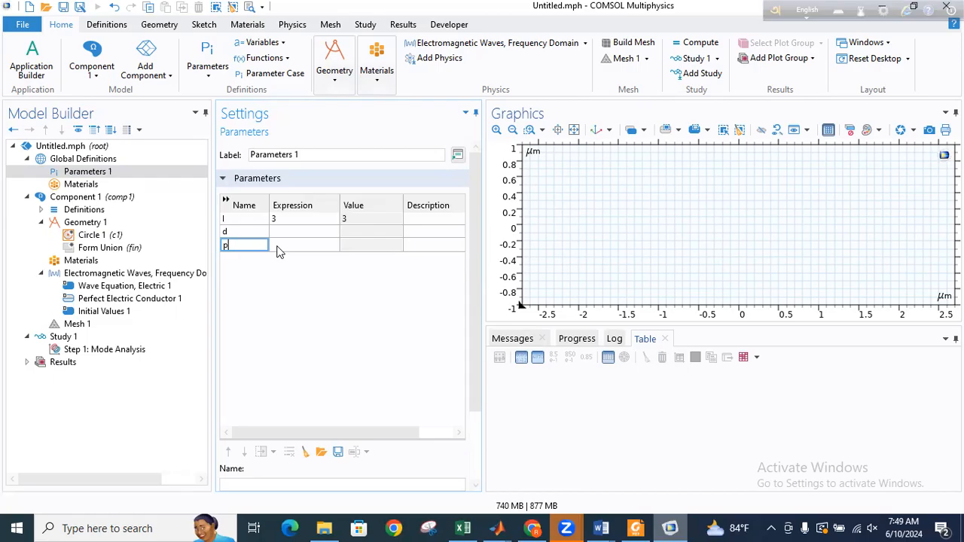
key(Return)
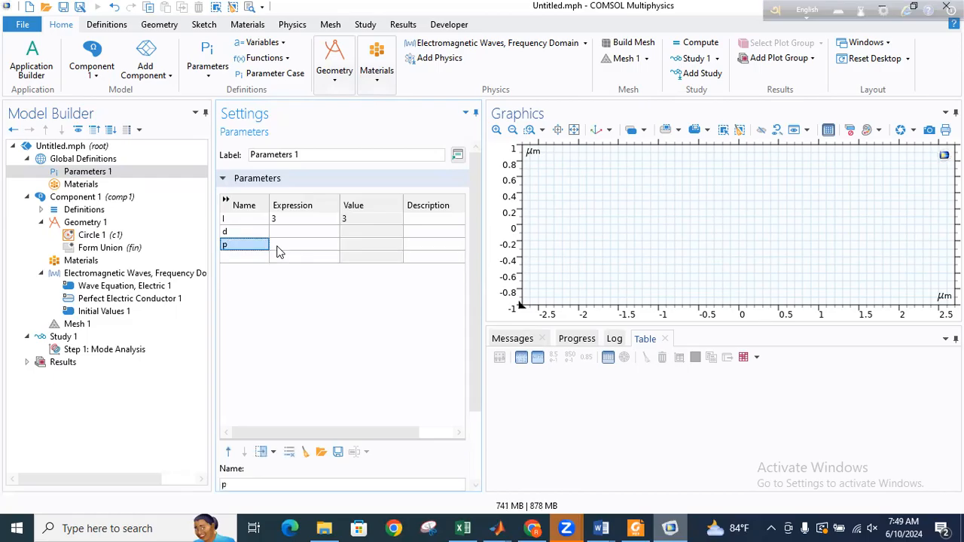
key(Down)
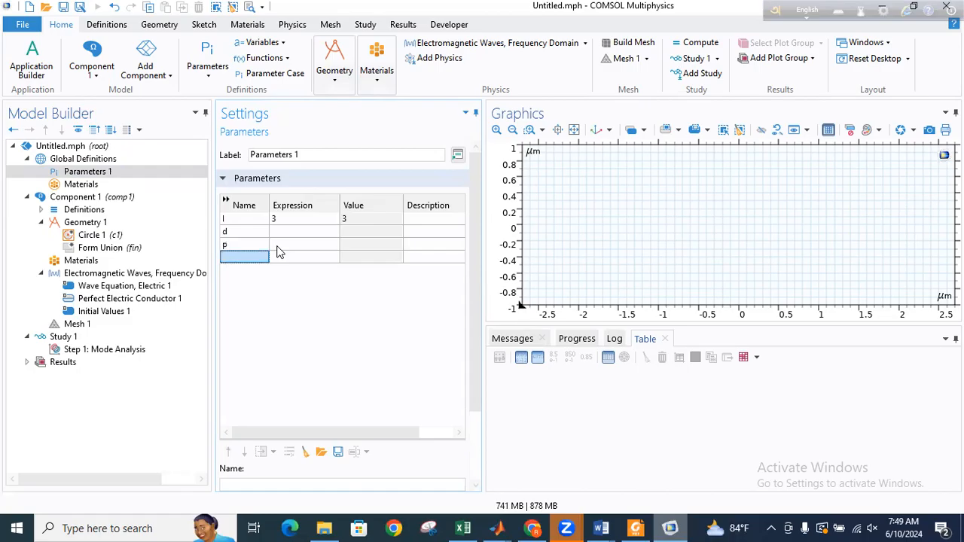
text(ratio)
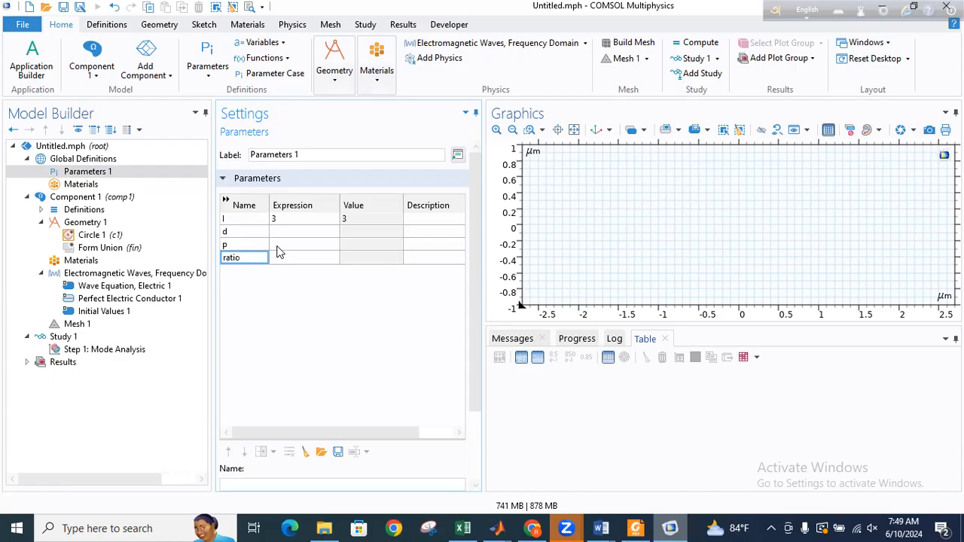
key(Return)
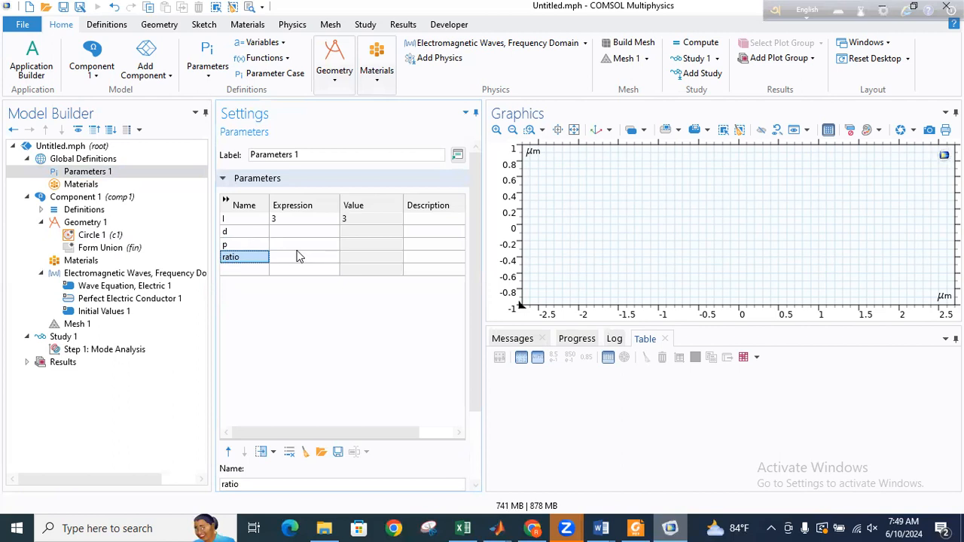
- Set the expression of parameter ratio to 0.7 and of parameter p to 1.7
click(244, 269)
click(253, 259)
click(326, 260)
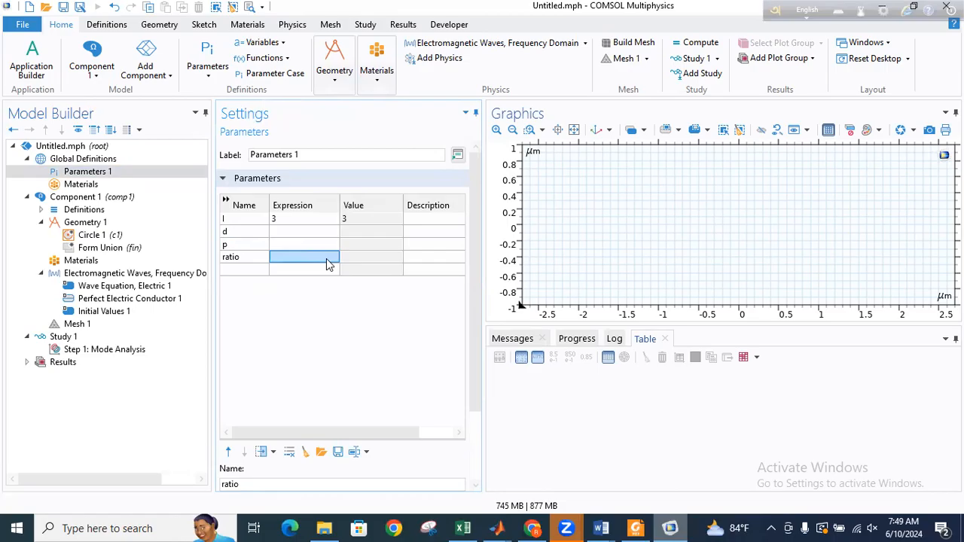
text(0.7)
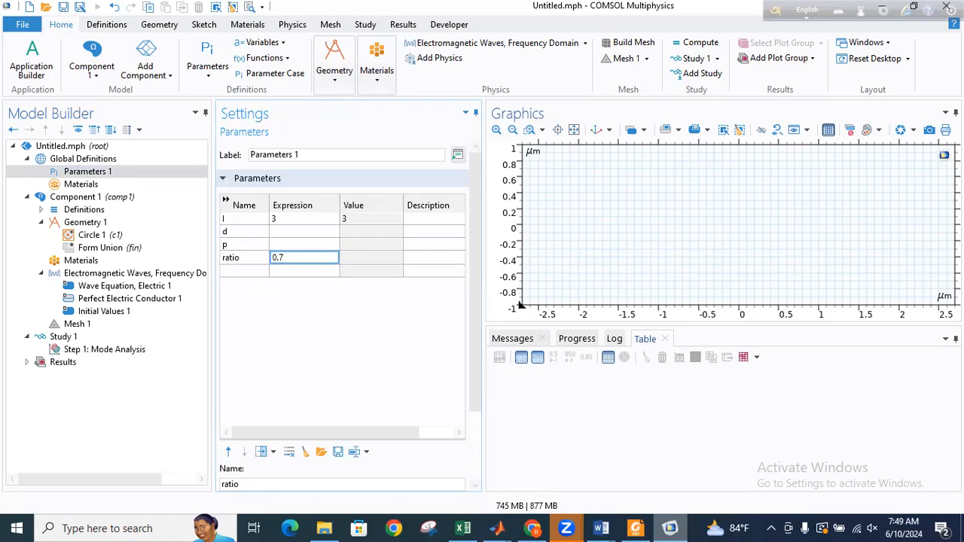
click(303, 244)
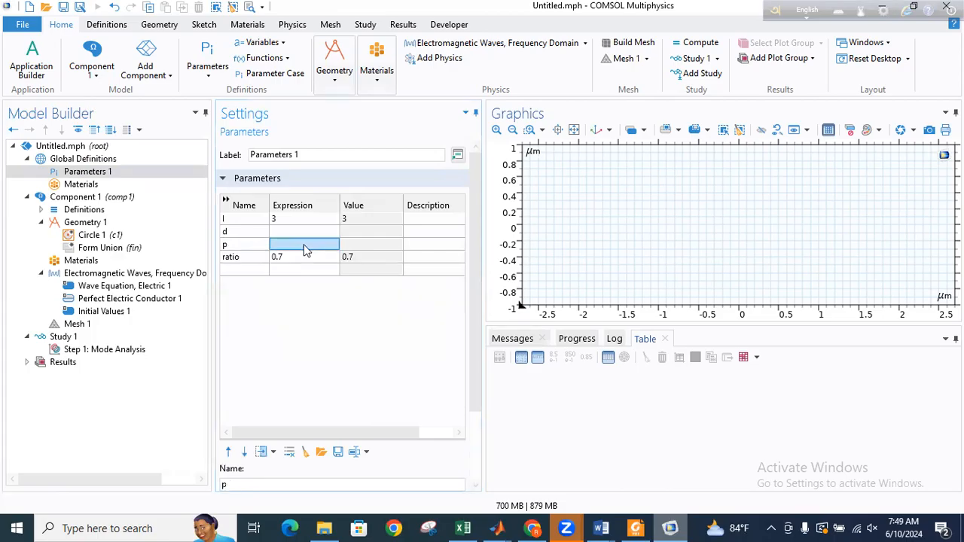
text(1.7)
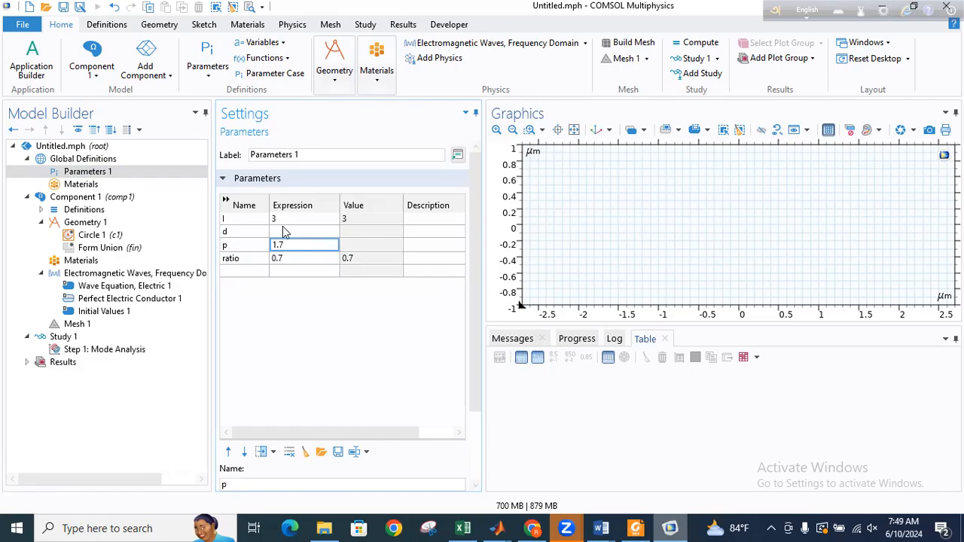
- Set the expression of parameter d to ratio*p
click(285, 231)
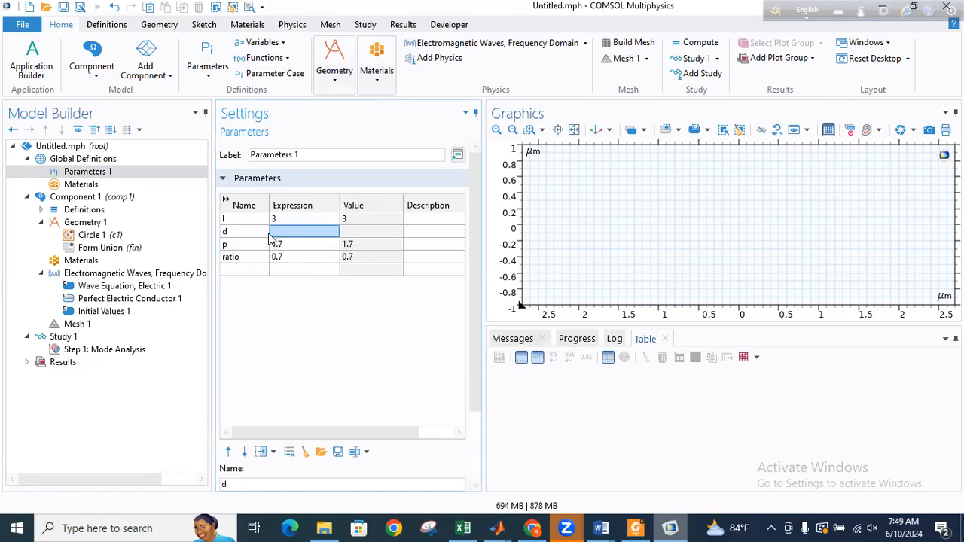
text(ratio*p)
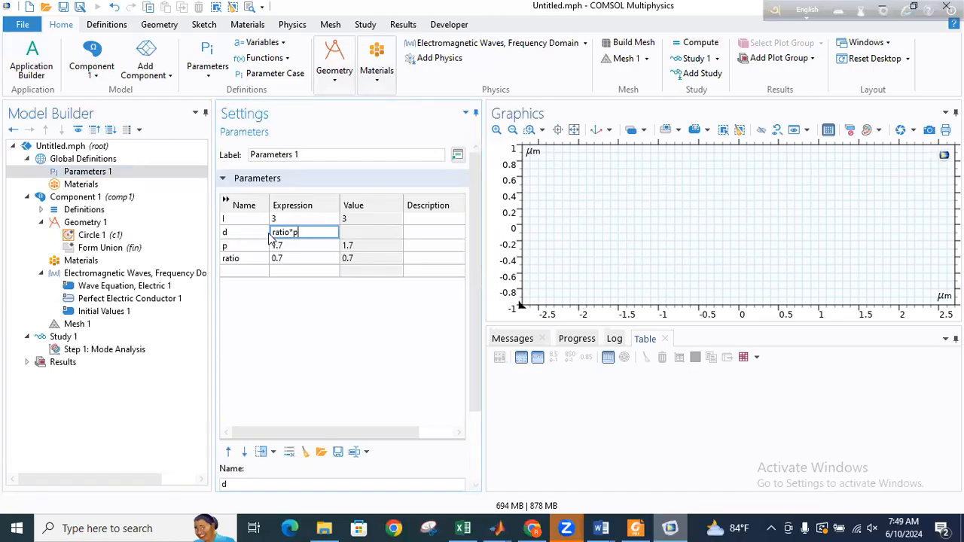
key(Return)
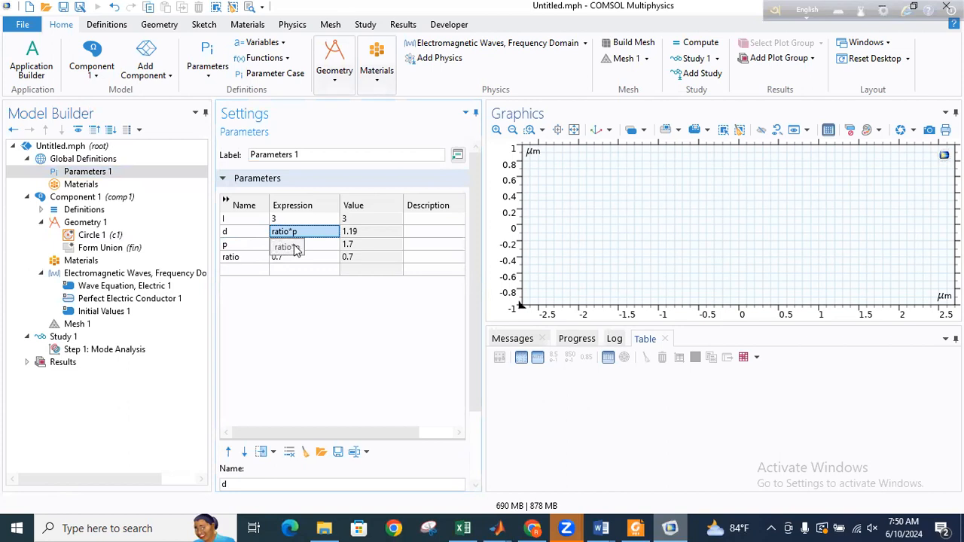
- Add the micrometre unit to parameter p so that its expression reads 1.7[um]
click(314, 247)
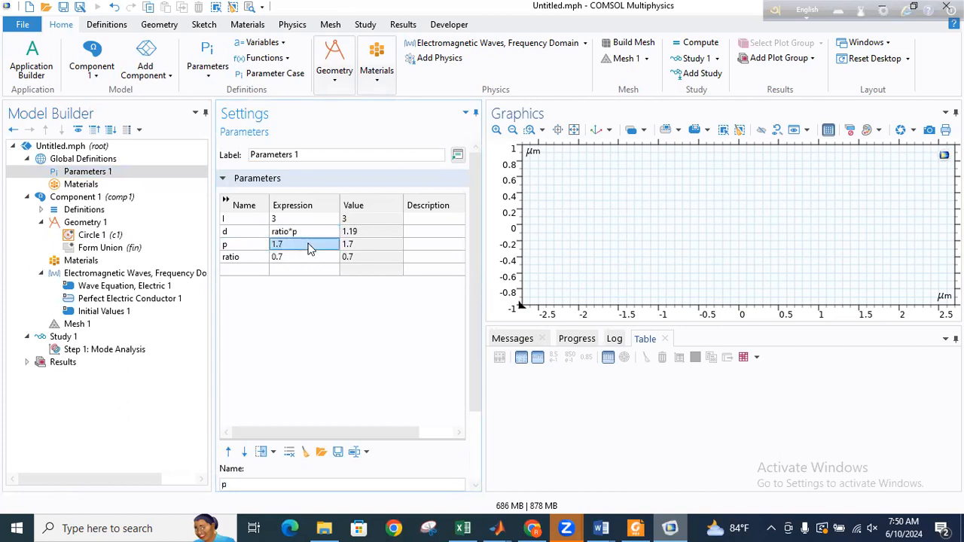
click(309, 244)
click(309, 243)
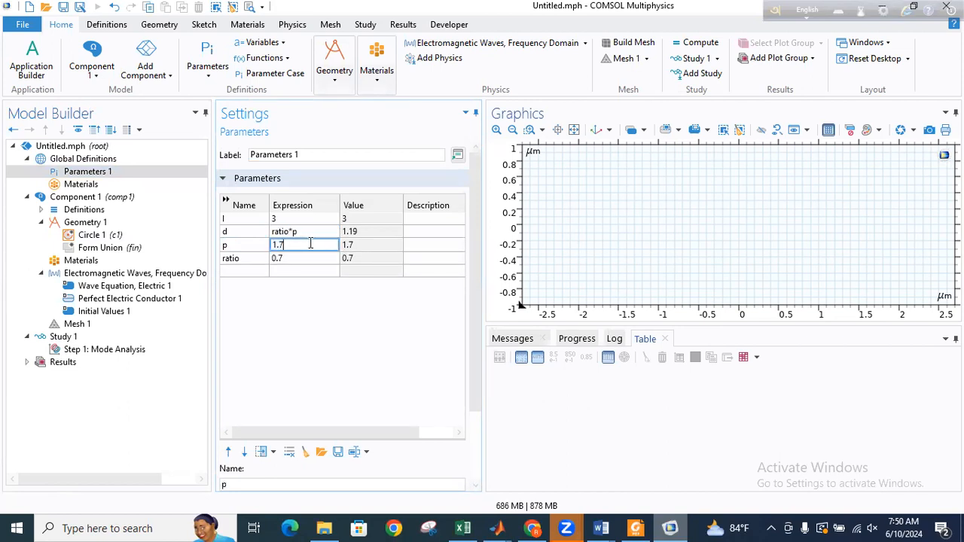
text([um)
click(282, 257)
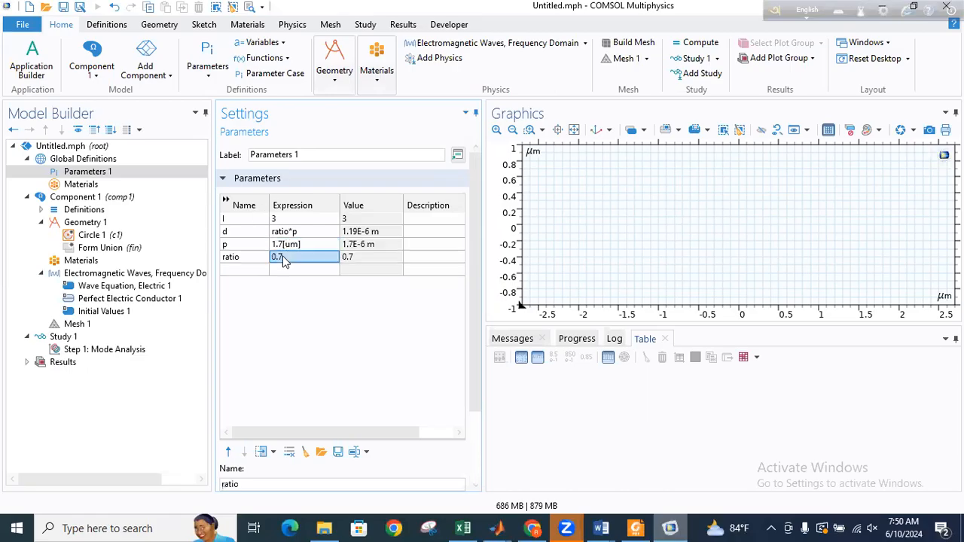
- Define a parameter named R with the expression 3*p below ratio
click(234, 272)
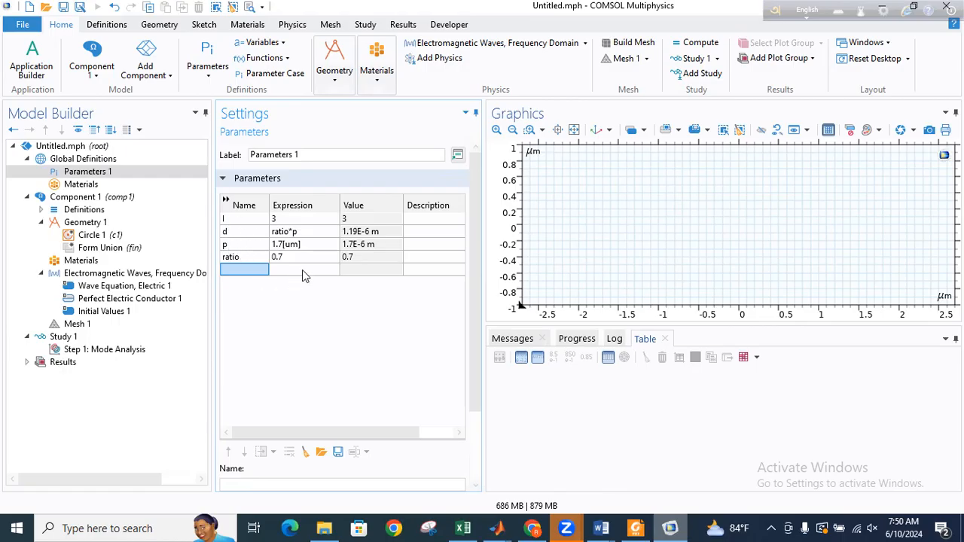
text(R)
key(BackSpace)
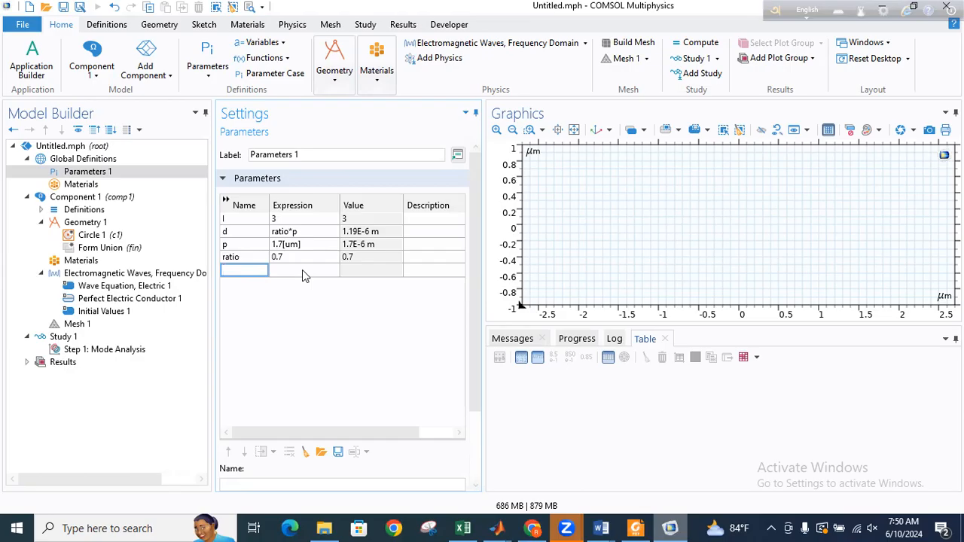
text(R)
key(Return)
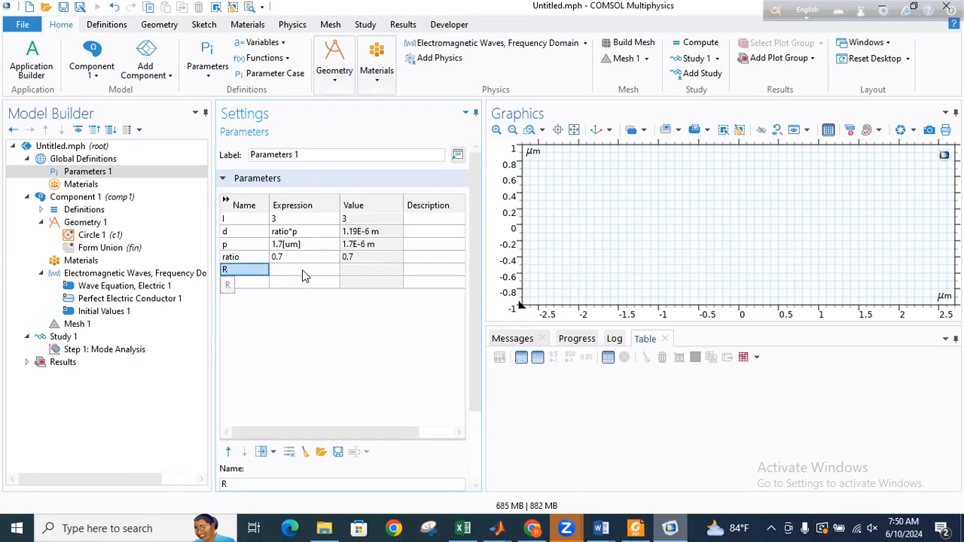
click(302, 275)
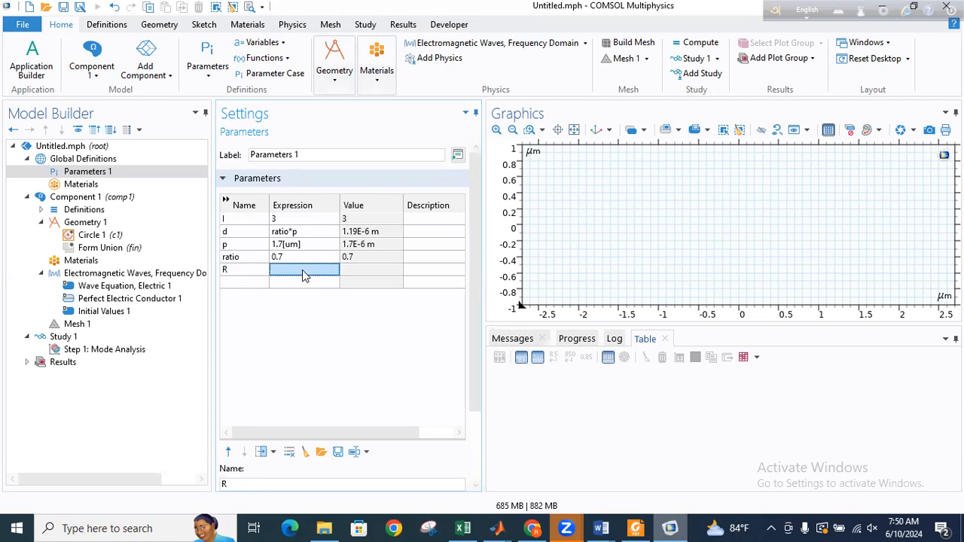
text(3*p)
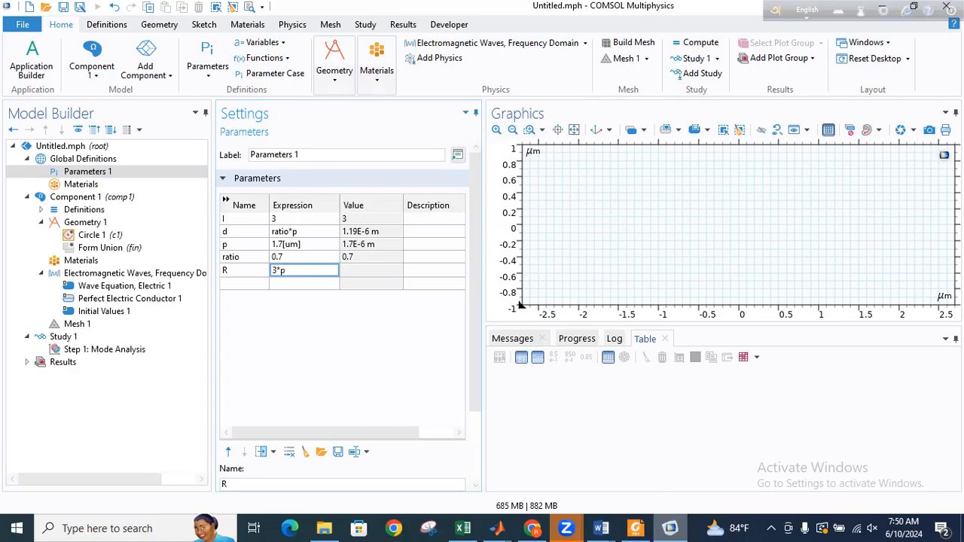
- Check Fig. 1 in Foxit PDF Reader, return to COMSOL Multiphysics and extend the expression of R to 3*p+1[um]
click(641, 528)
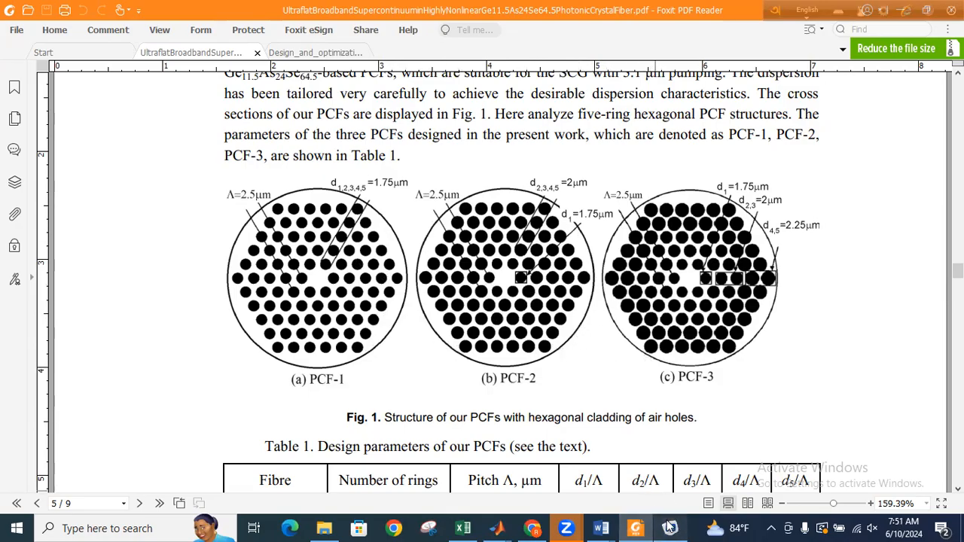
click(670, 527)
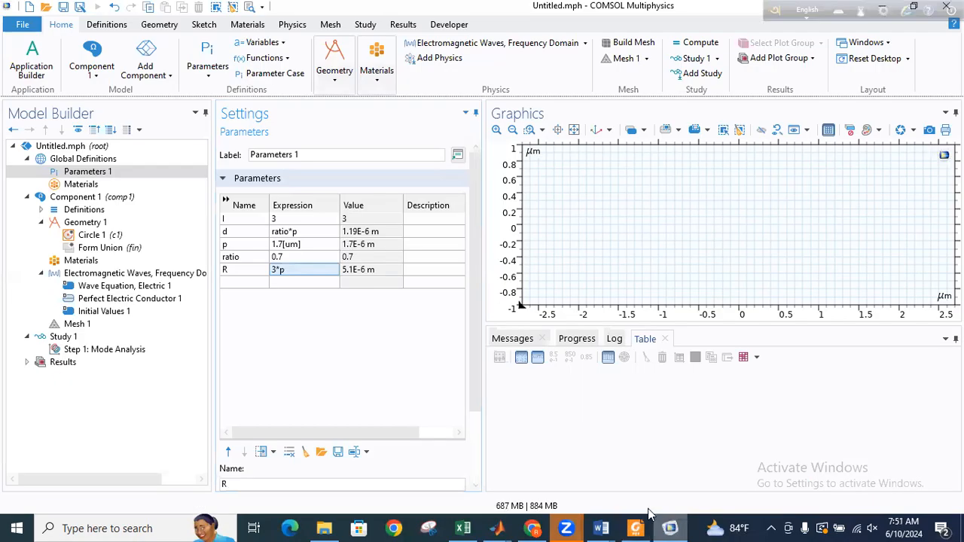
click(290, 272)
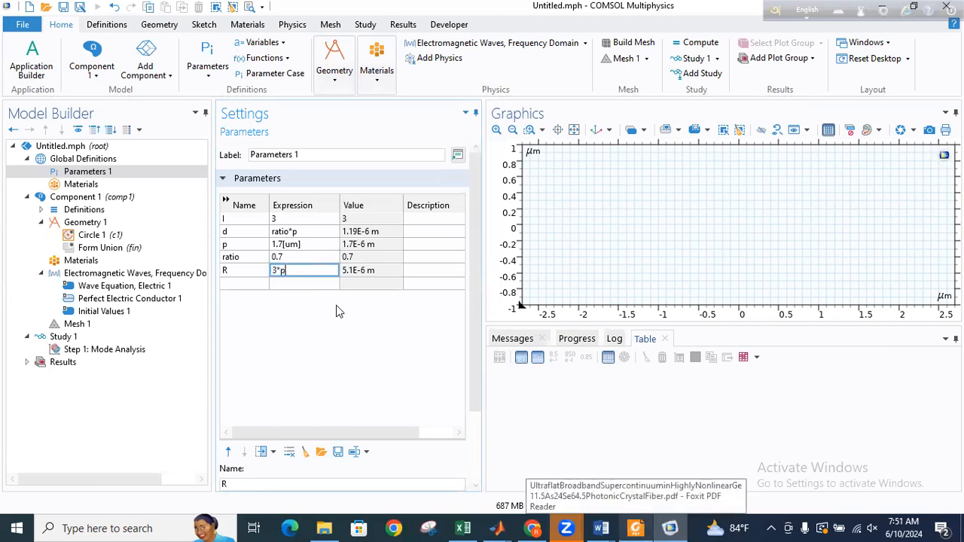
text(+)
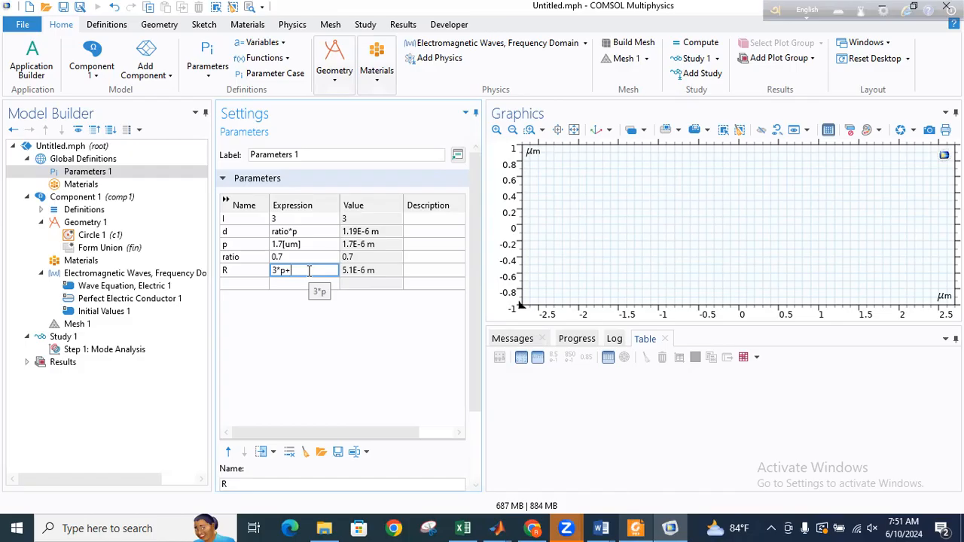
text(1)
text([])
text(um)
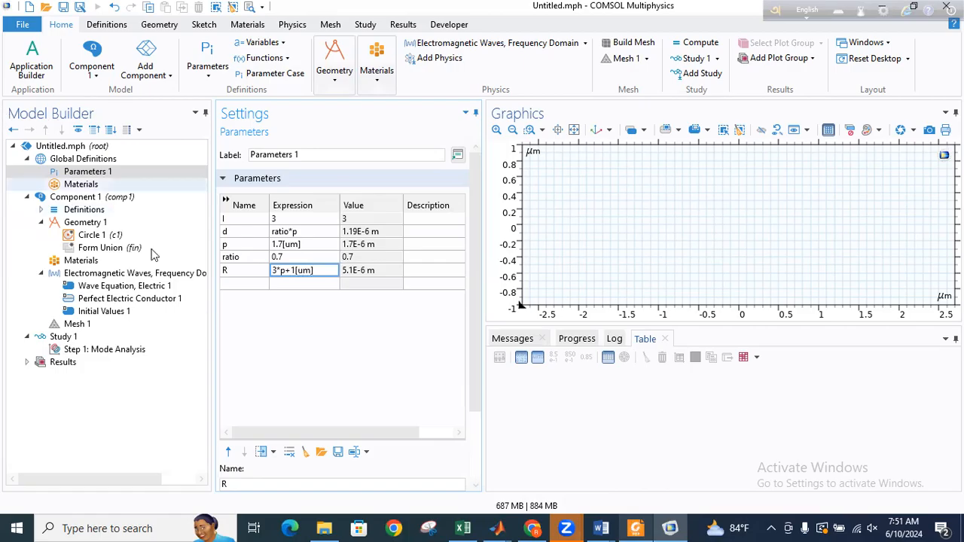
- Add a parameter named PML below R, leaving its expression empty
click(239, 283)
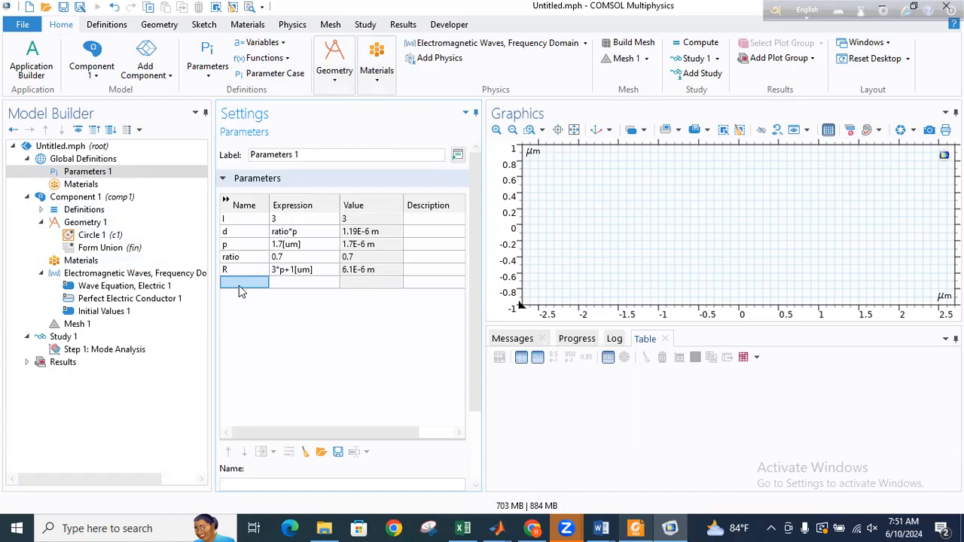
text(PML)
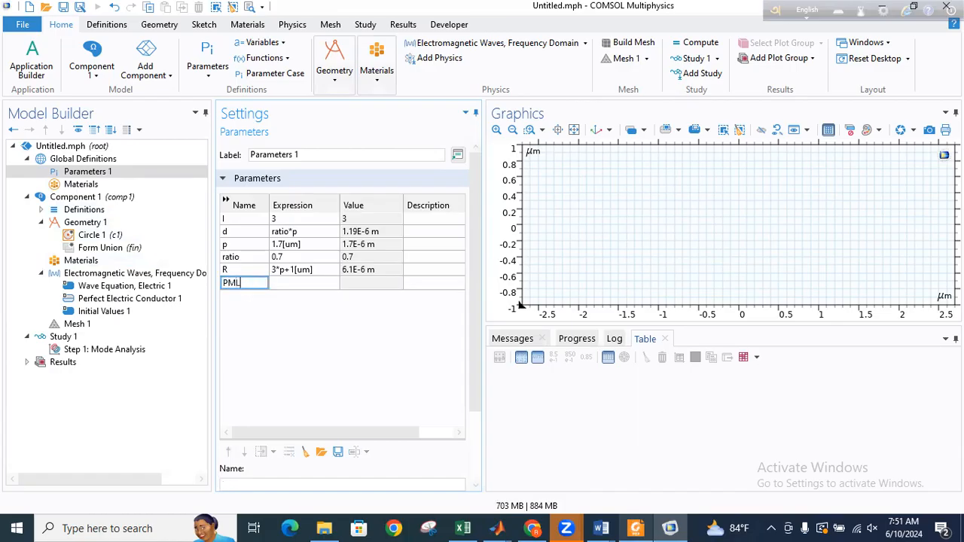
click(323, 272)
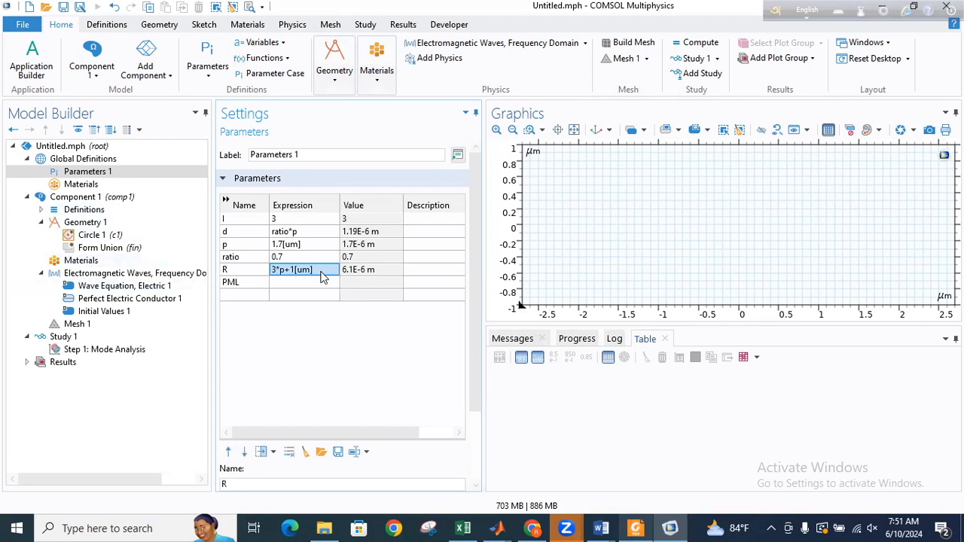
- Switch to Foxit PDF Reader and examine the outer boundaries of the PCF structures in Fig. 1
click(322, 269)
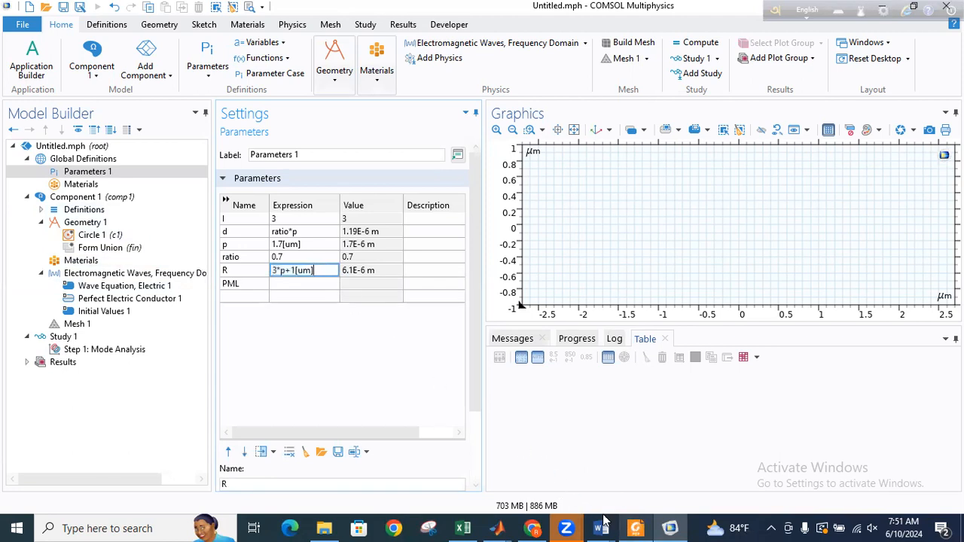
click(643, 523)
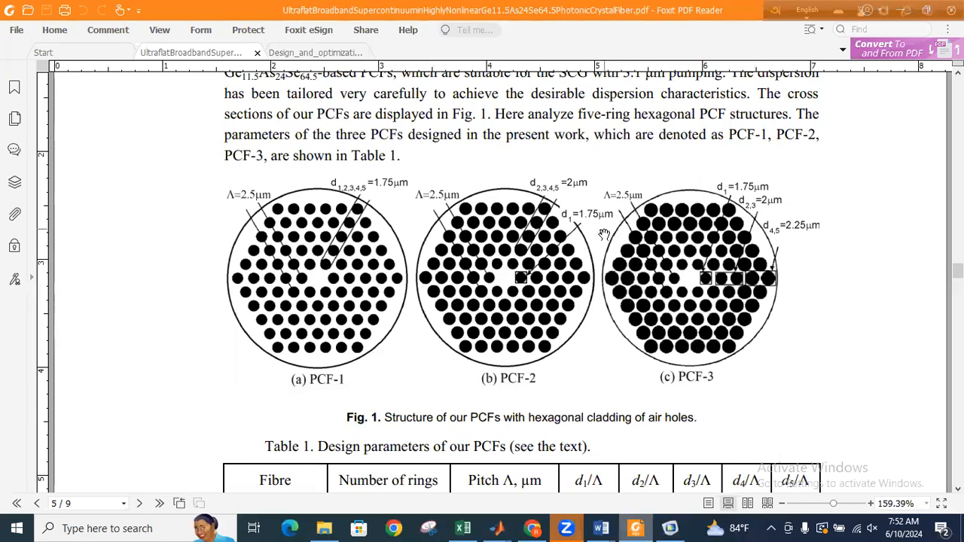
- Return to COMSOL Multiphysics, set the PML parameter's expression to 1[um] and extend the expression of R to 3*p+1[um]+PML
click(670, 527)
click(278, 281)
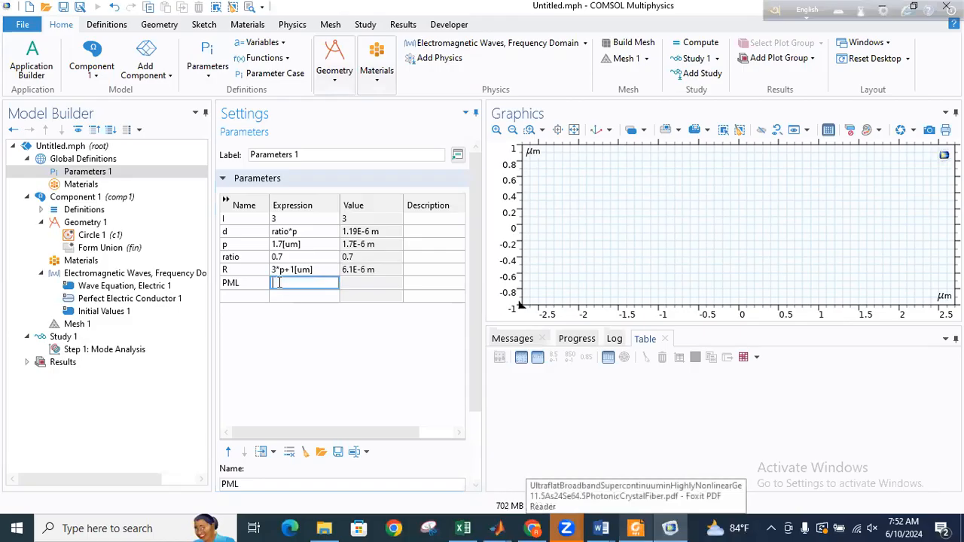
text(1[])
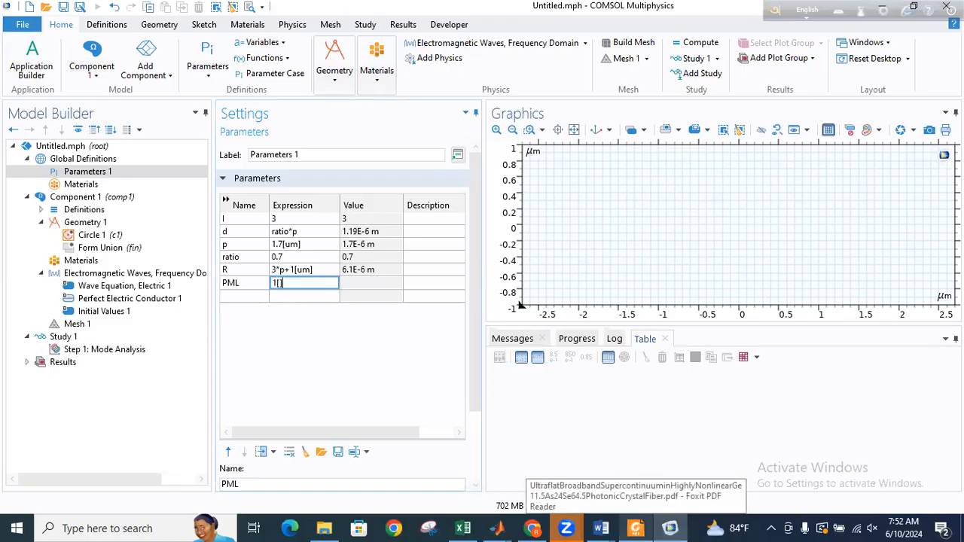
text(um)
click(321, 270)
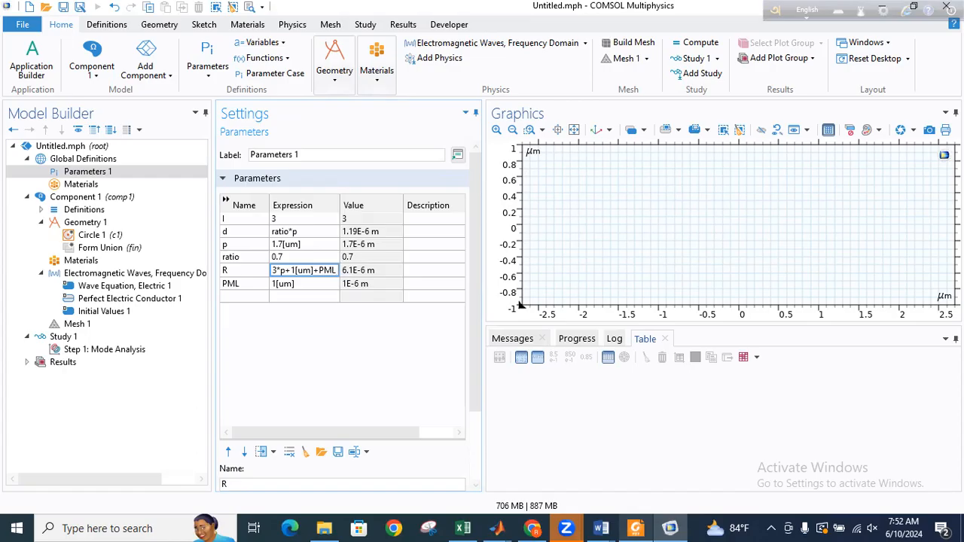
click(251, 285)
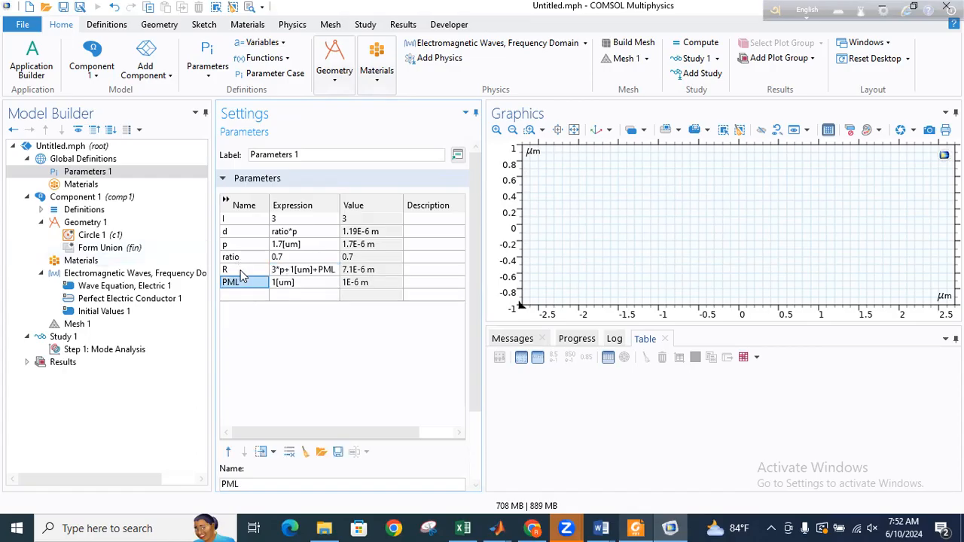
- Switch to the nsqrt document in Word and copy the complete square-root expression listed for n1
click(253, 299)
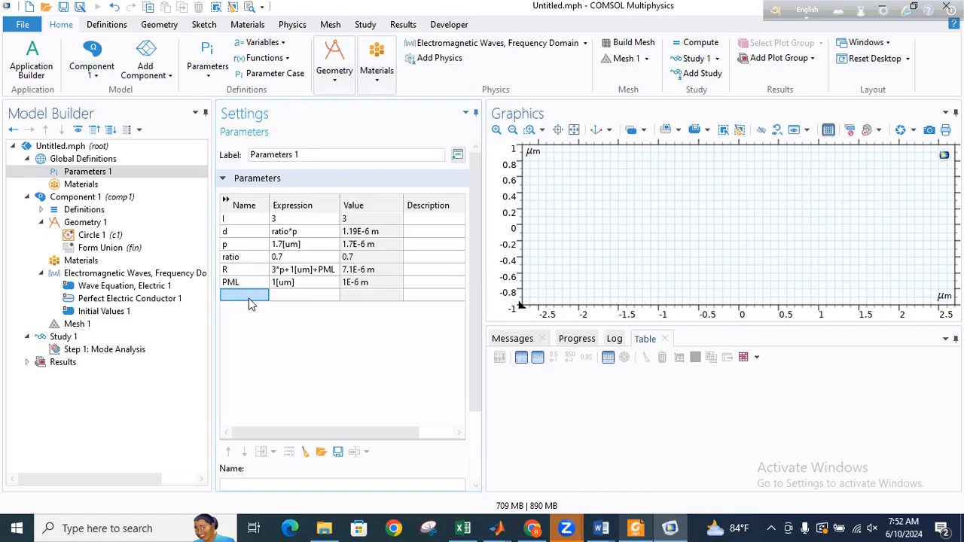
mouse_move(601, 528)
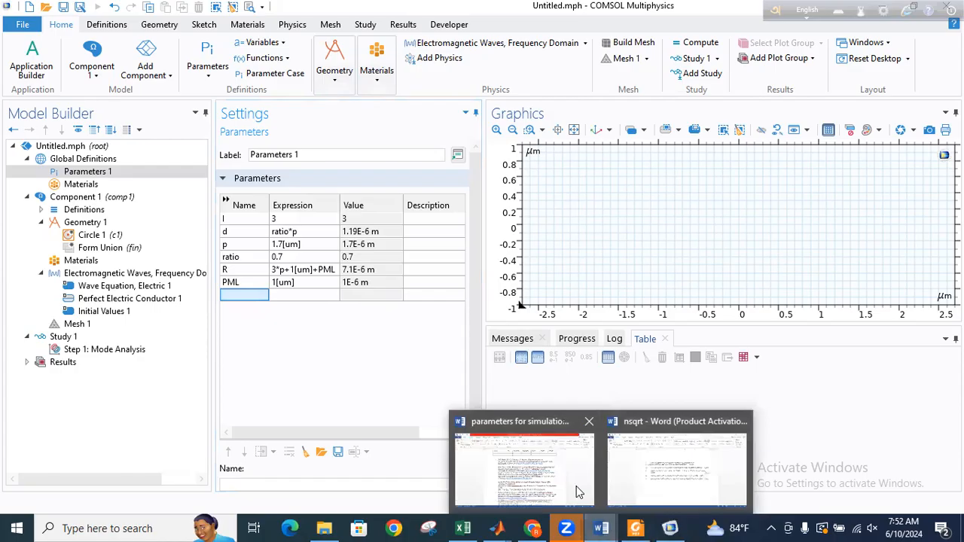
click(637, 475)
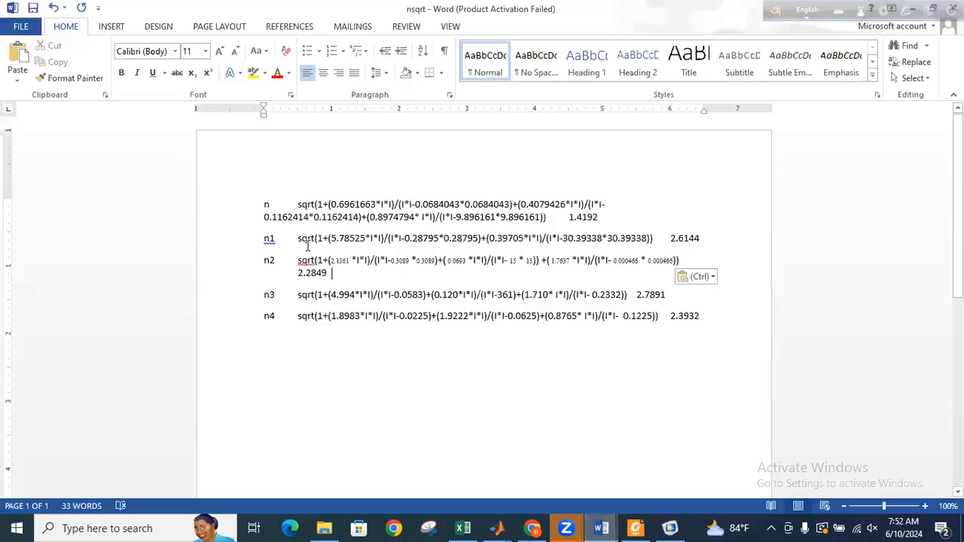
drag(304, 241, 655, 239)
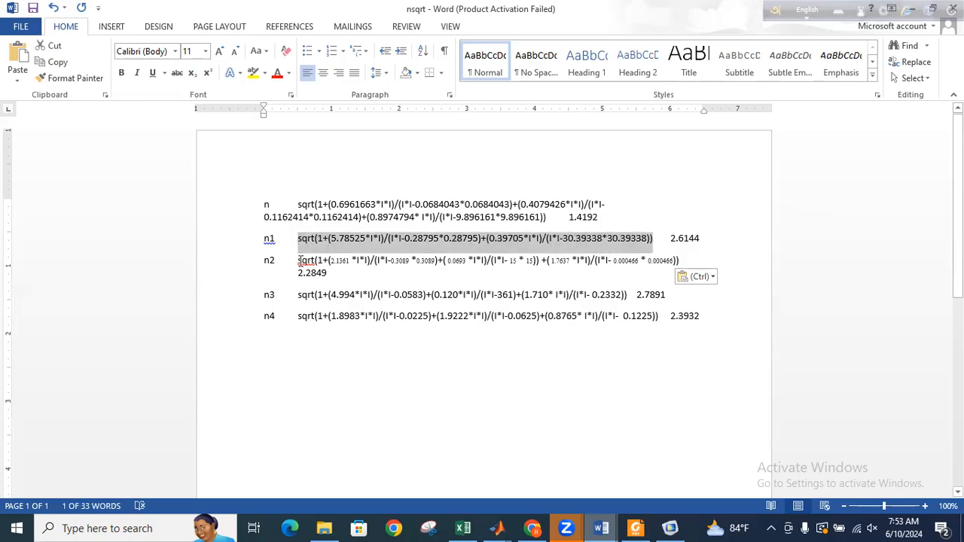
key(ctrl+c)
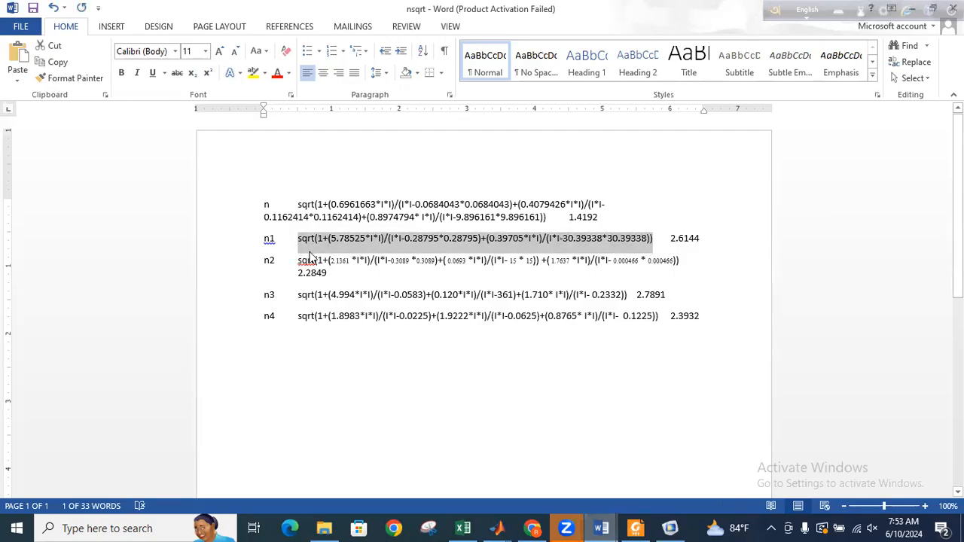
- Return to COMSOL Multiphysics and add a parameter named n1 below PML, using the copied square-root expression
click(673, 527)
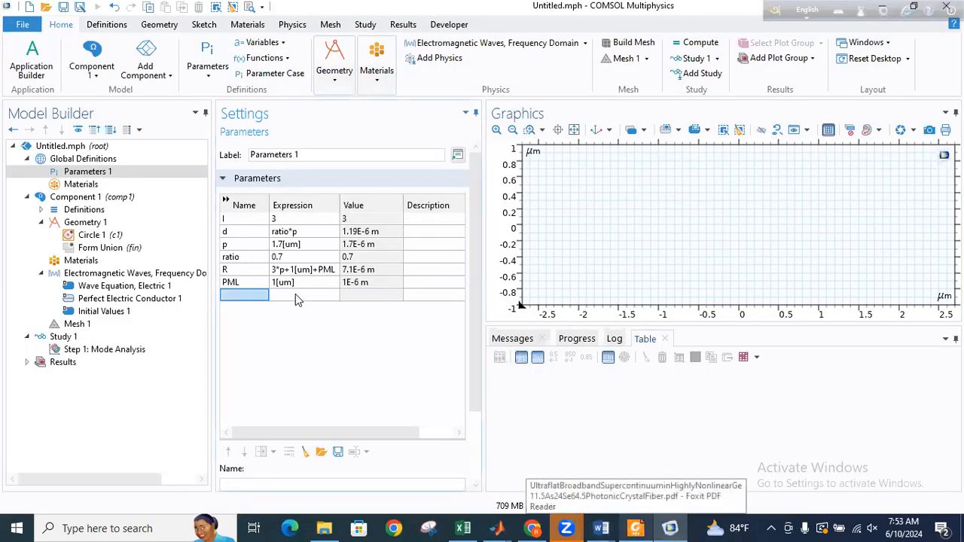
text(N)
key(BackSpace)
text(n1)
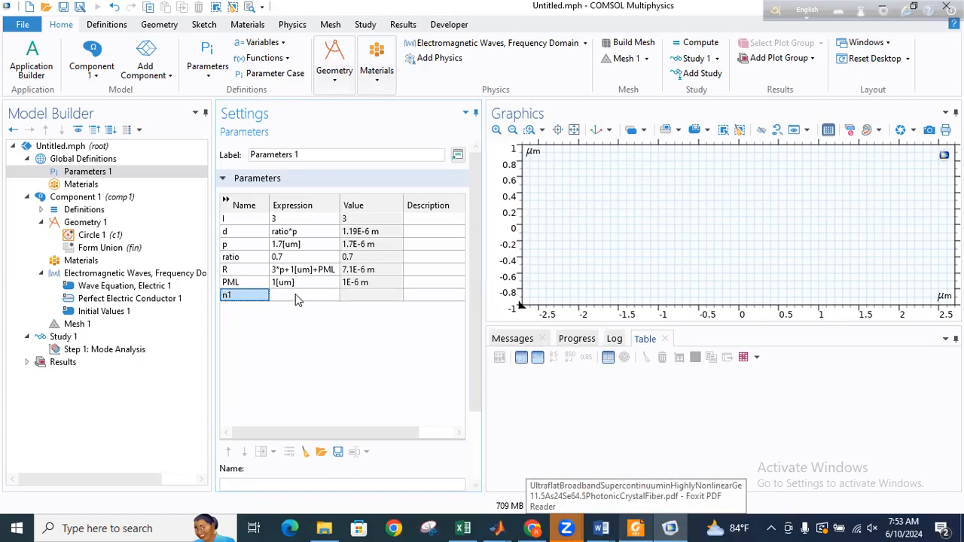
click(295, 299)
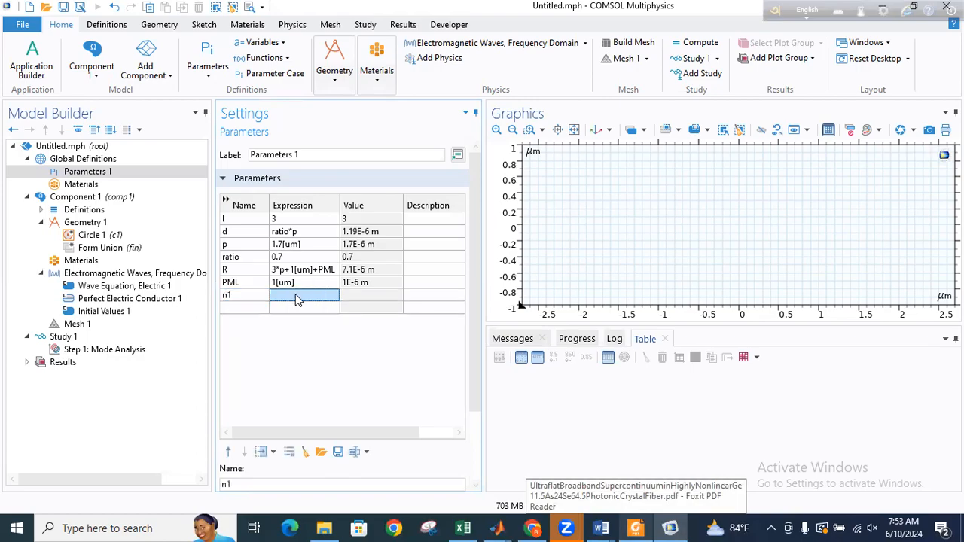
key(ctrl+v)
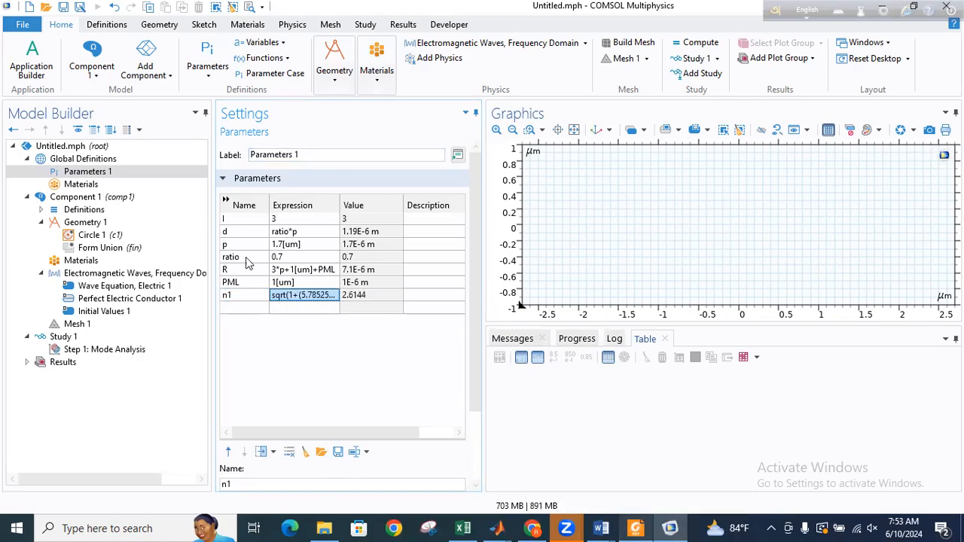
- Switch to the nsqrt document in Word and copy the complete square-root expression listed for n2
click(238, 309)
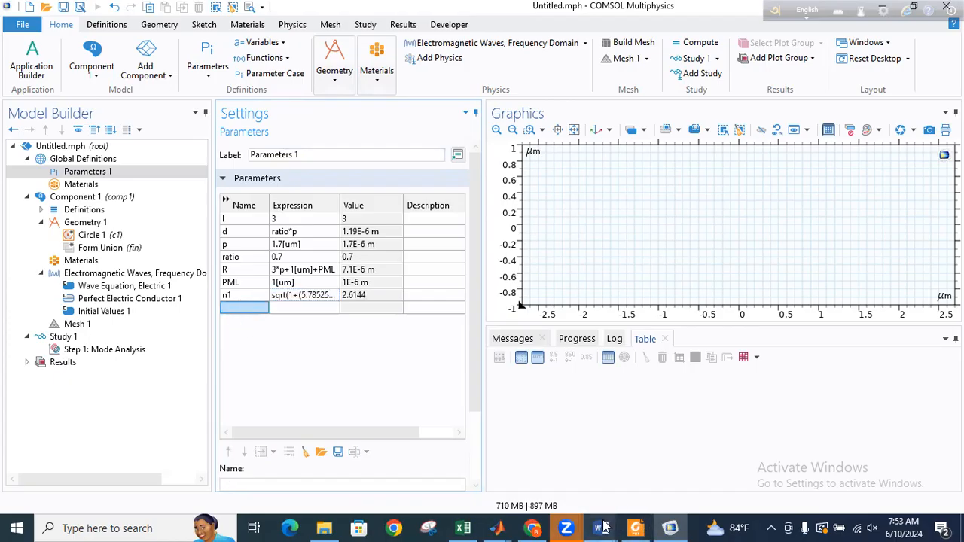
mouse_move(601, 529)
click(674, 480)
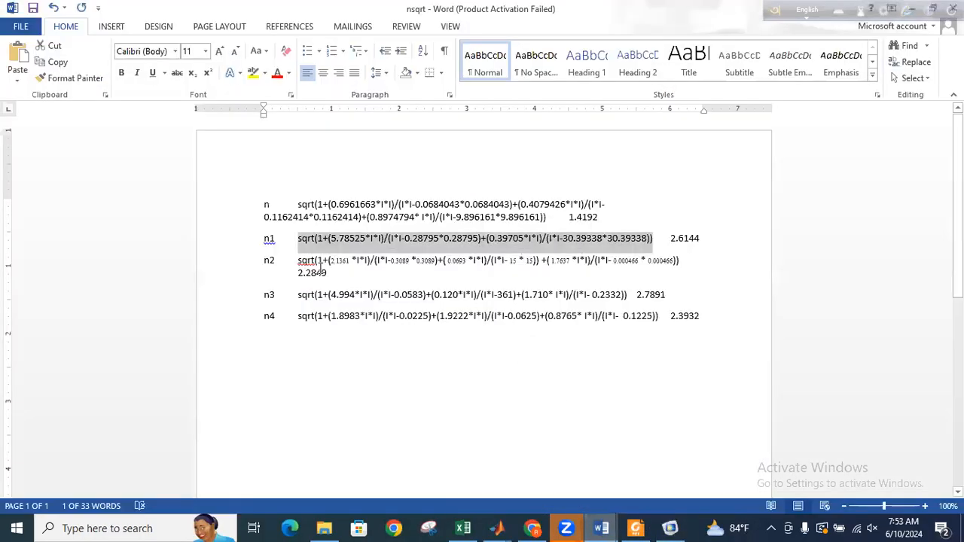
drag(297, 260, 679, 260)
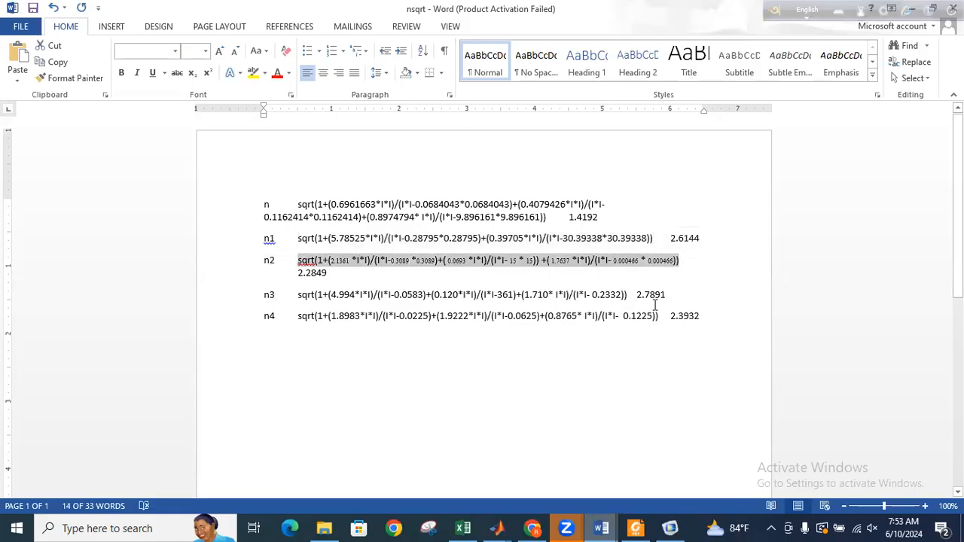
- Return to COMSOL Multiphysics, paste the copied expression into a new parameter row below n1 and name it n2
key(alt+Tab)
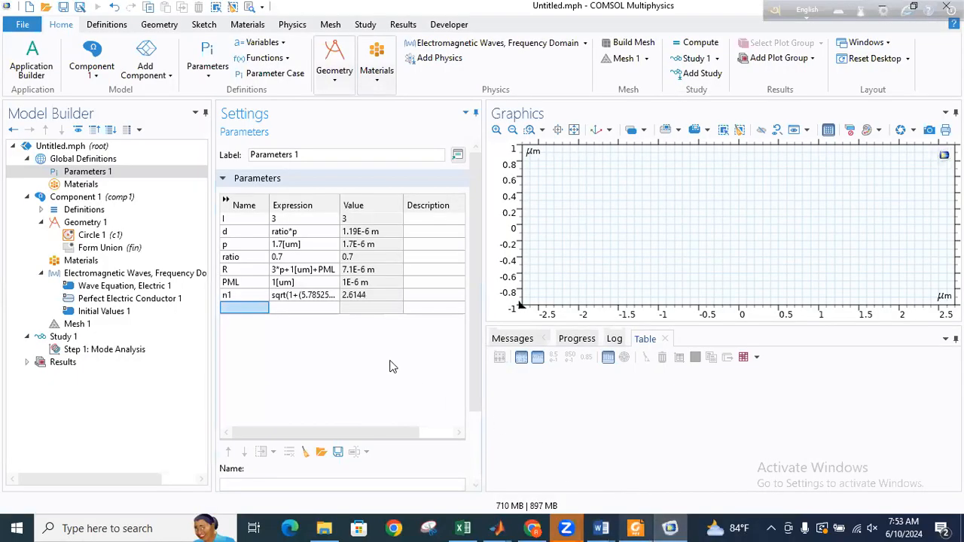
click(294, 309)
key(ctrl+v)
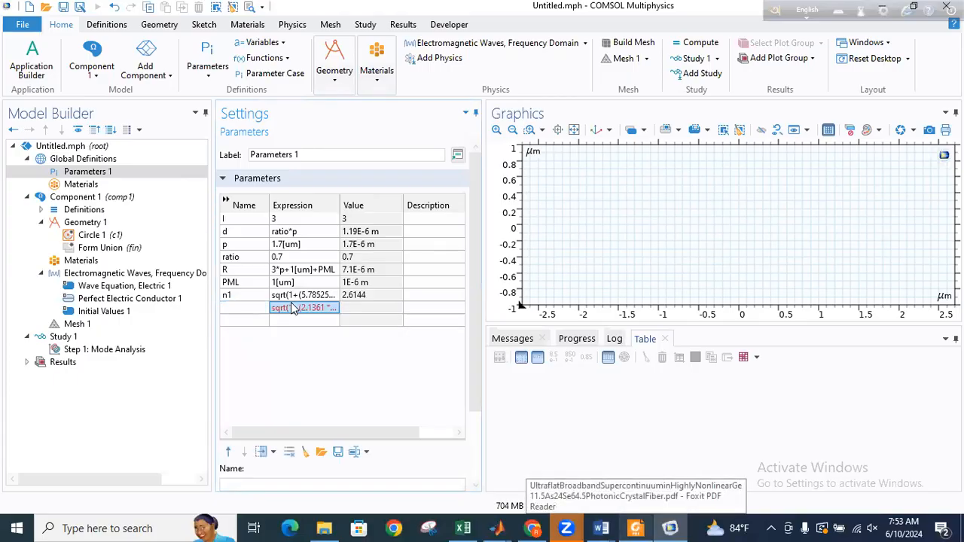
click(253, 310)
click(248, 310)
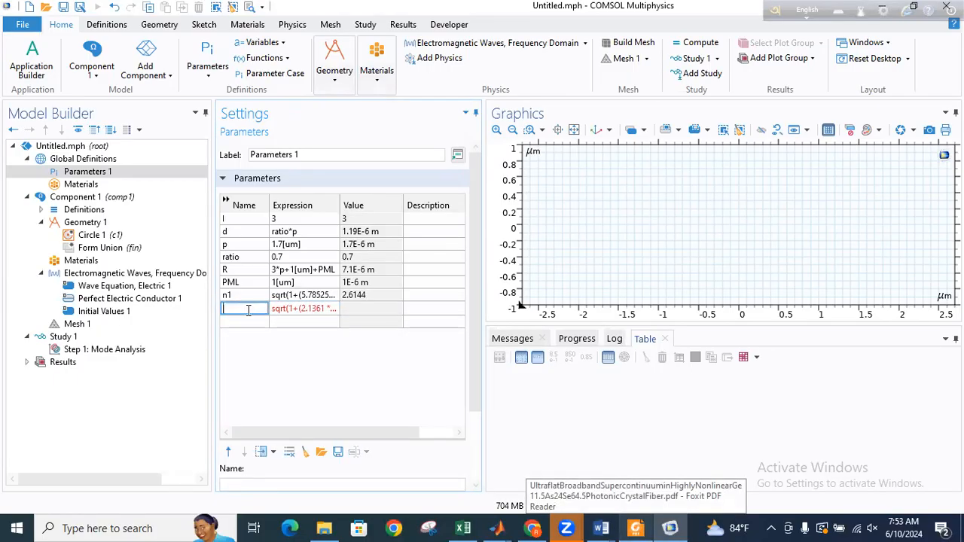
click(245, 322)
click(240, 308)
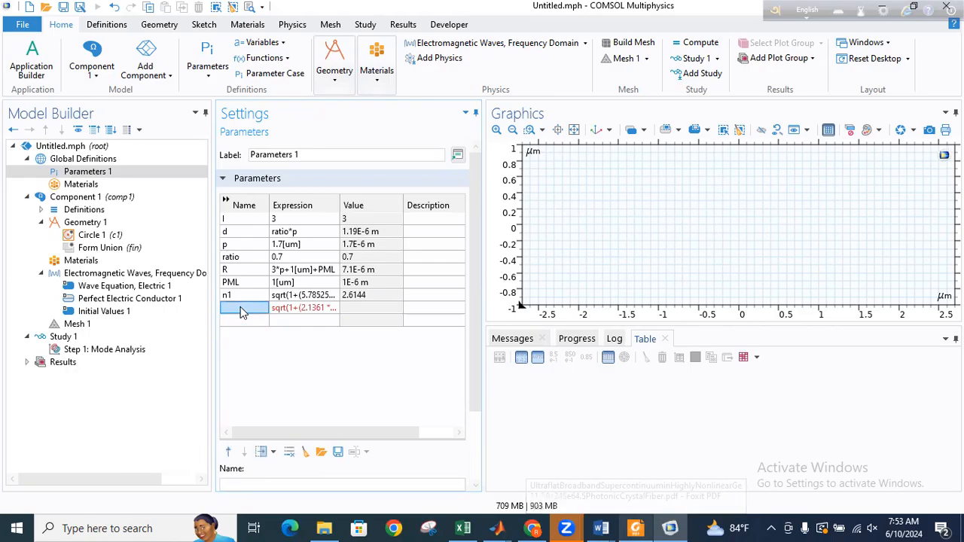
text(n2)
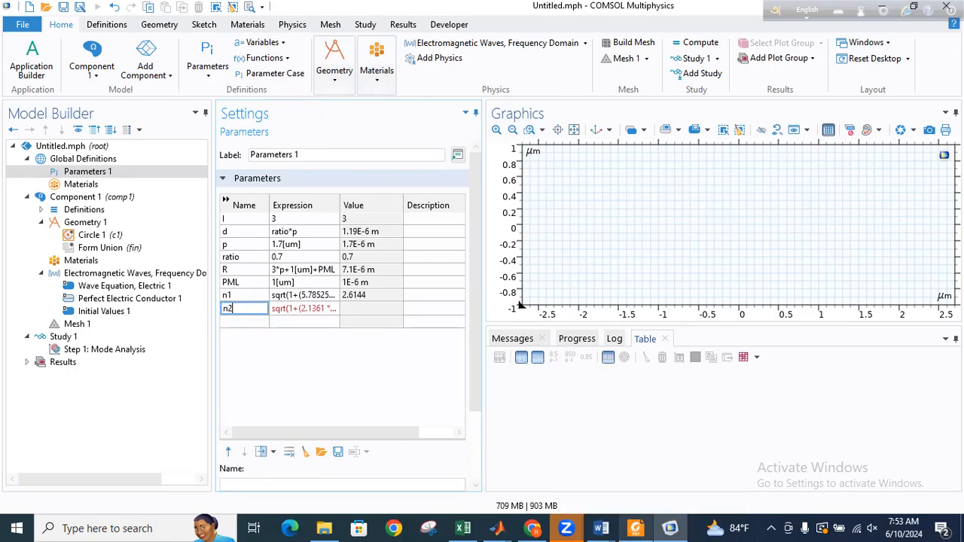
- Dismiss the syntax error and correct n2's expression by removing the extra closing parenthesis after 15 * 15
drag(475, 328, 483, 406)
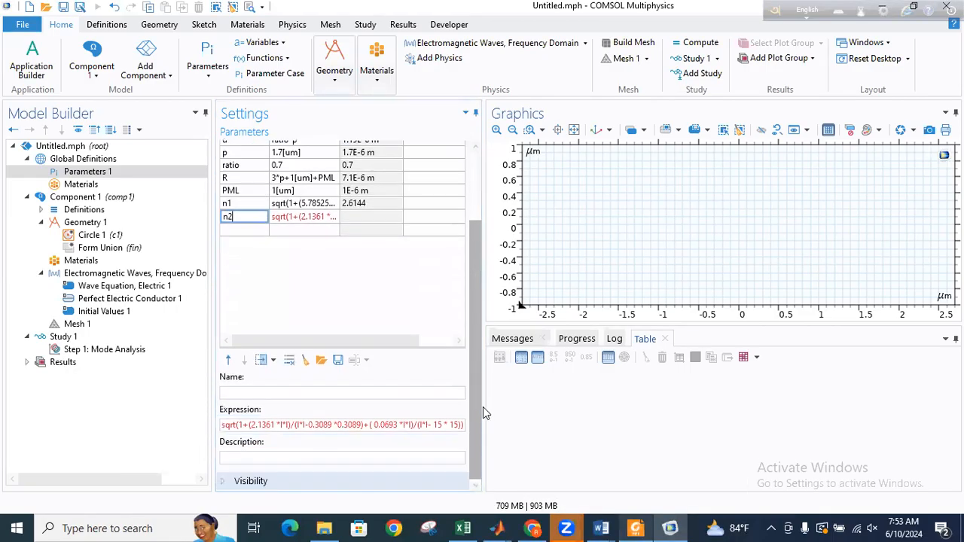
click(371, 427)
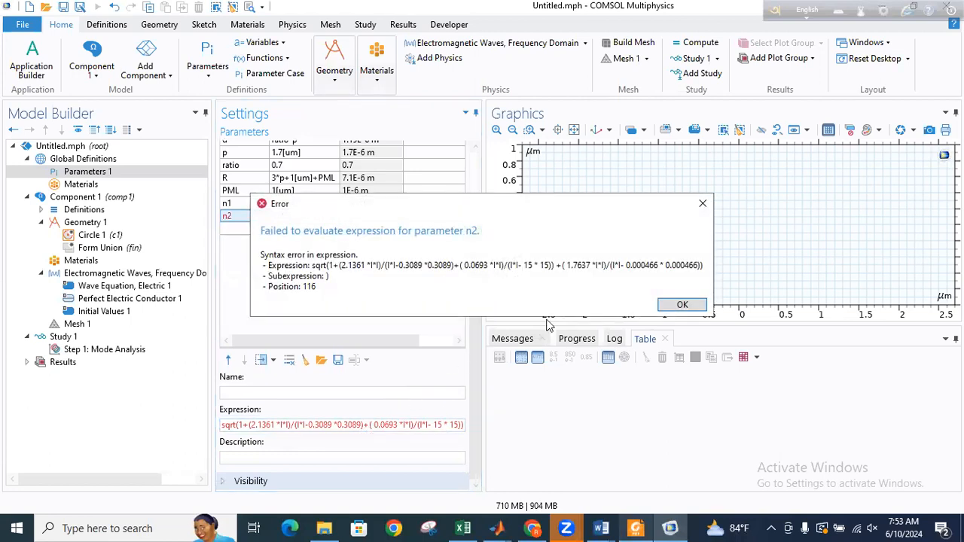
click(682, 305)
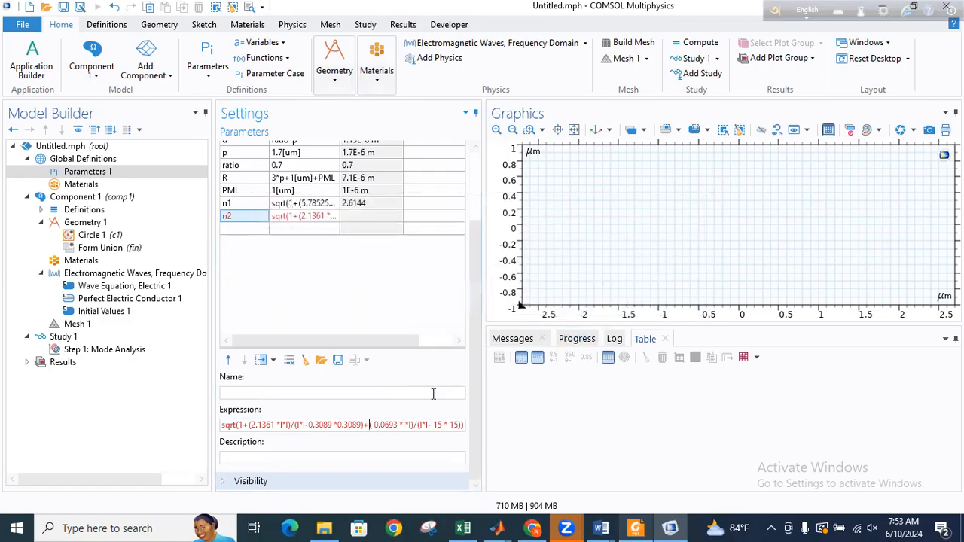
click(240, 425)
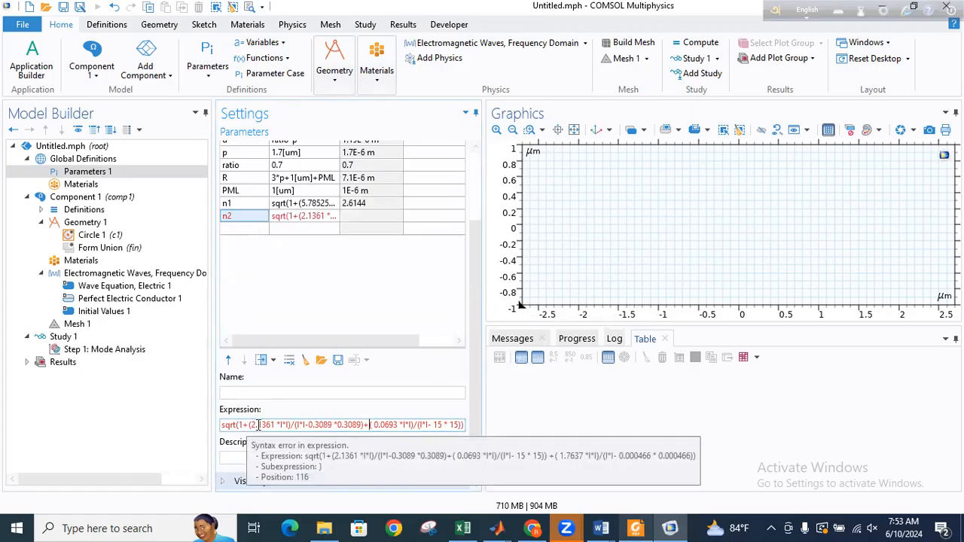
click(465, 424)
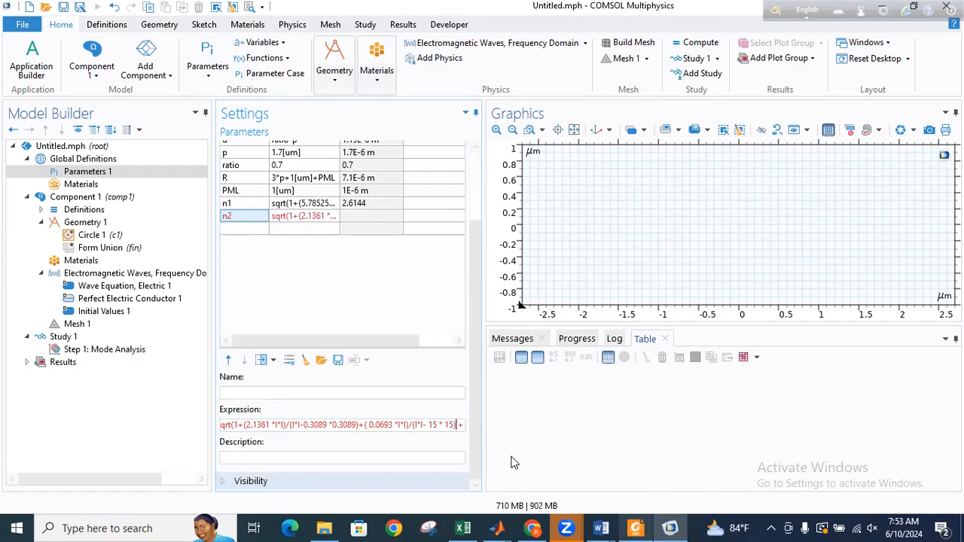
key(ctrl+v)
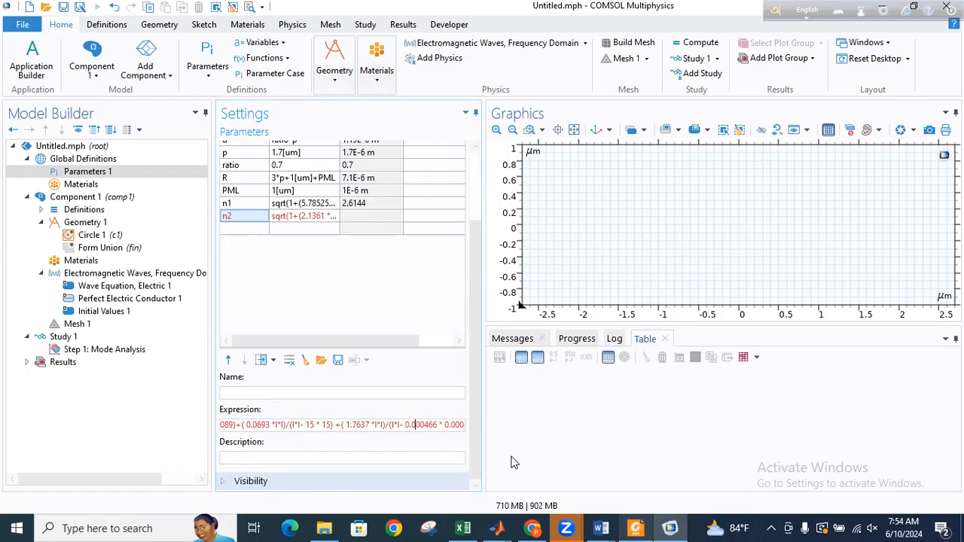
text(466)))
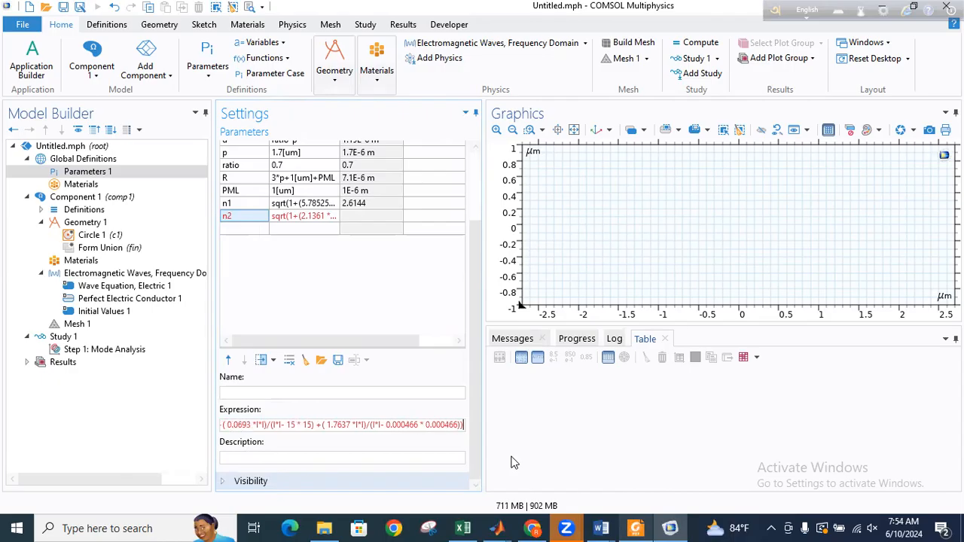
click(254, 229)
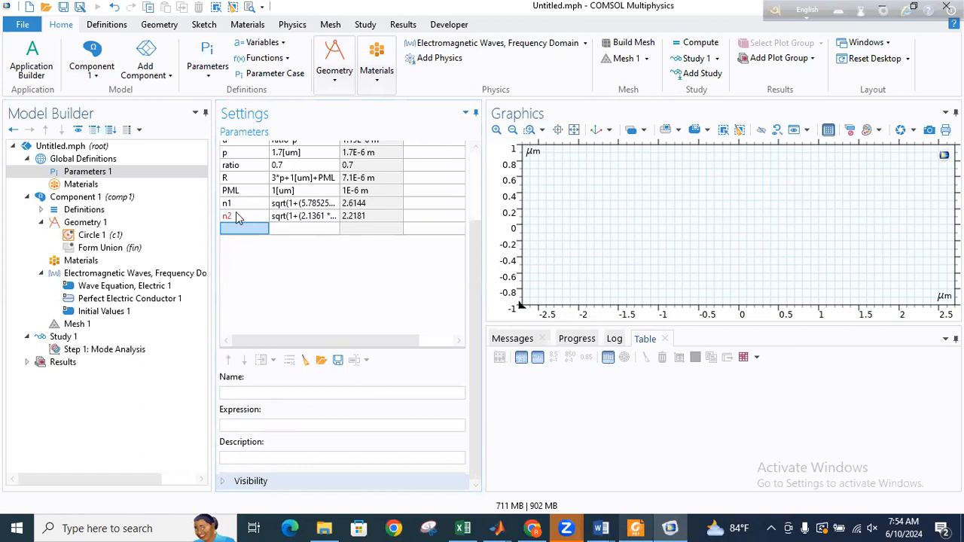
click(236, 215)
click(239, 228)
click(236, 216)
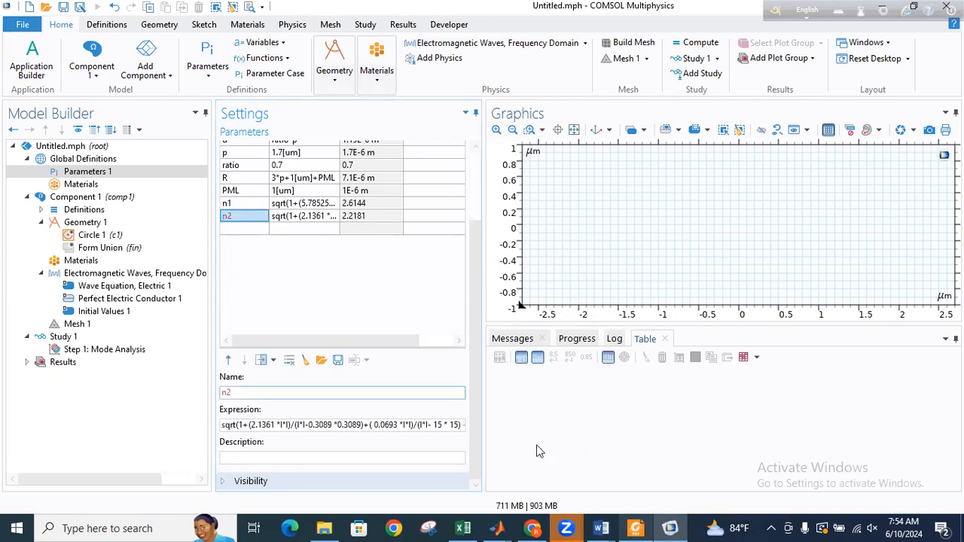
- Copy the n3 expression from the nsqrt Word document and paste it as the expression of a new COMSOL parameter row below n2
mouse_move(601, 527)
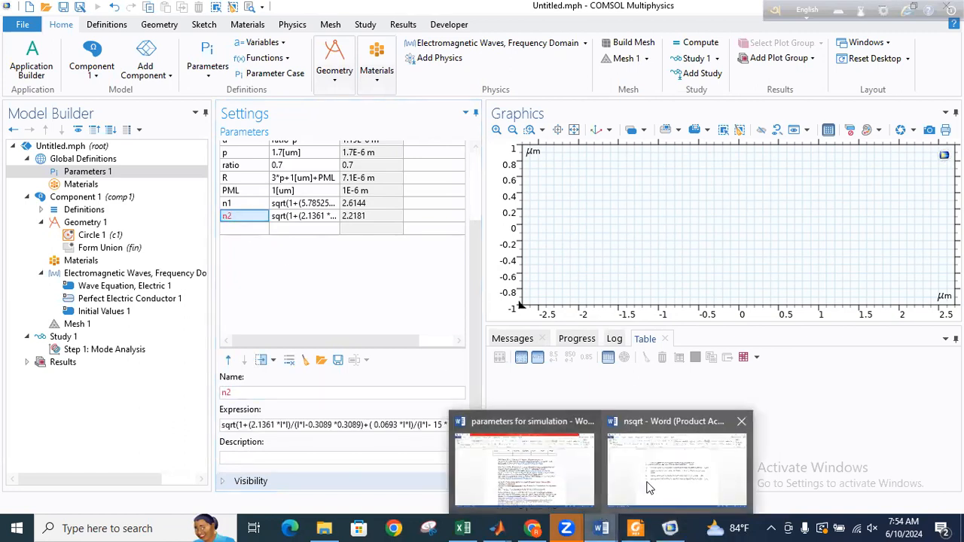
click(650, 486)
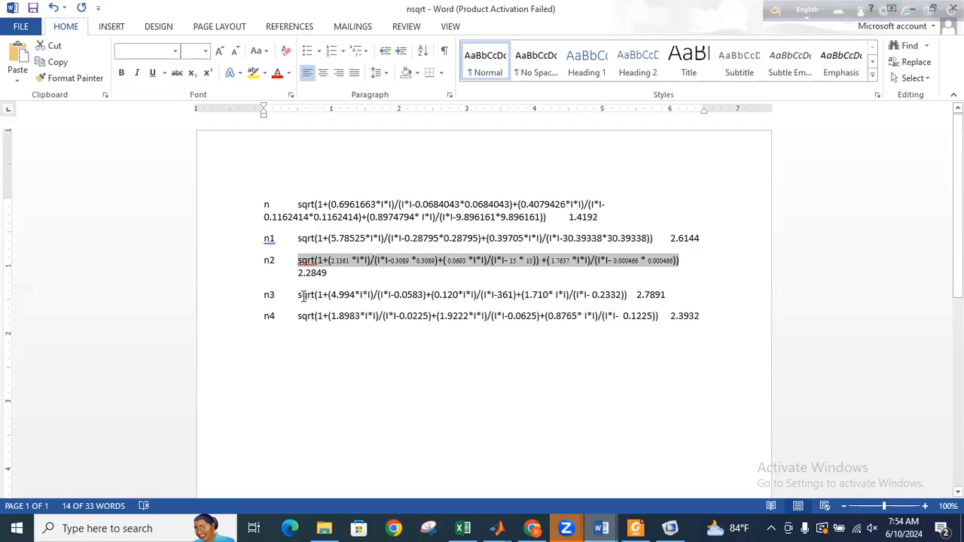
drag(298, 296, 629, 294)
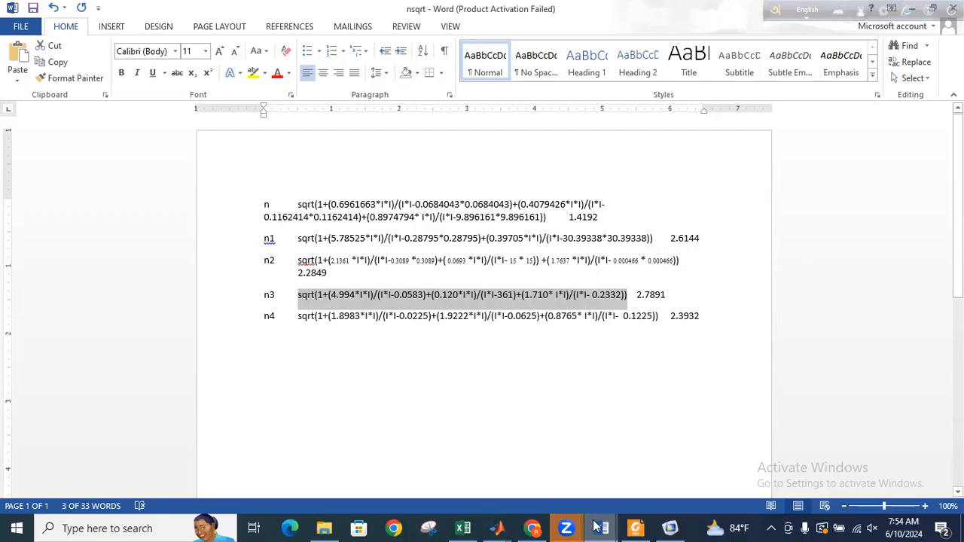
click(670, 528)
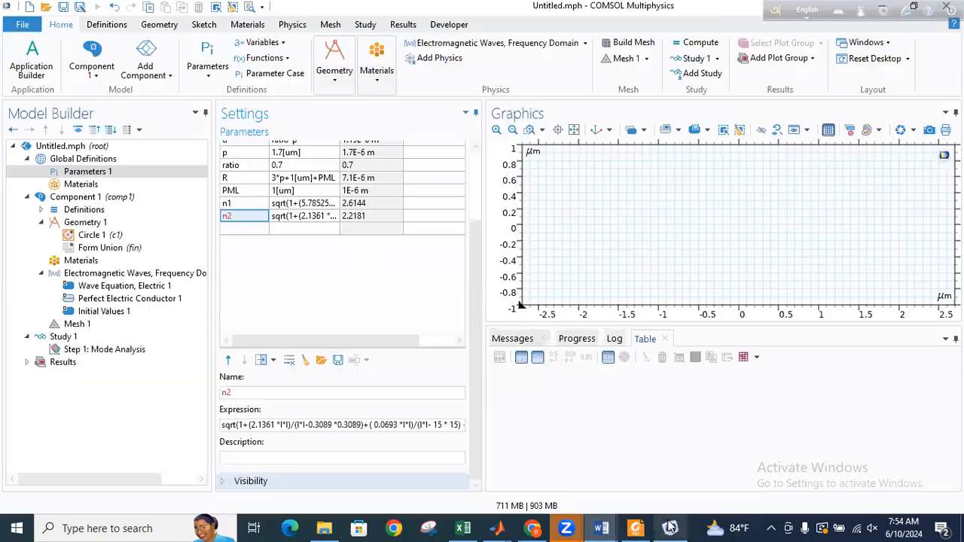
click(294, 229)
key(ctrl+v)
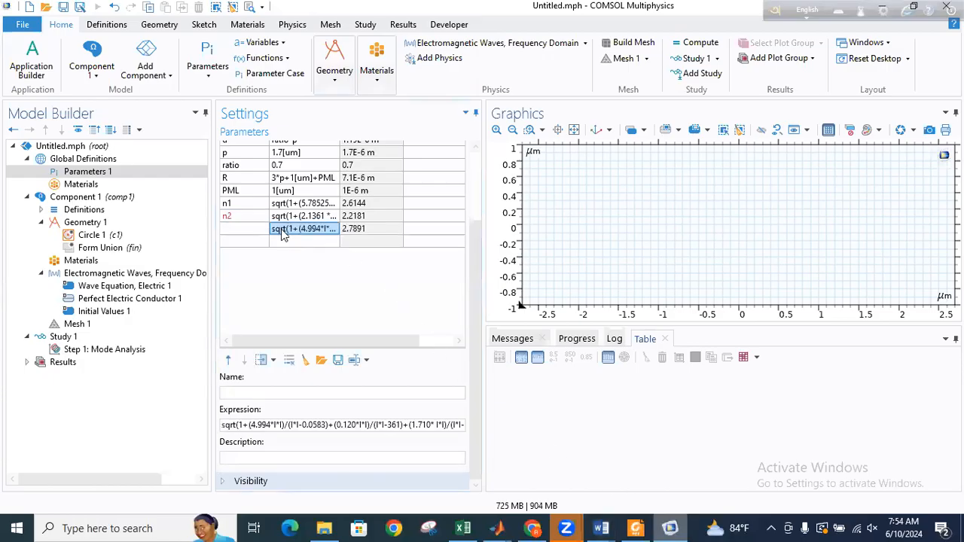
- Name the newly pasted parameter n3 and add another parameter named n4 in the row below
click(235, 232)
text(n3)
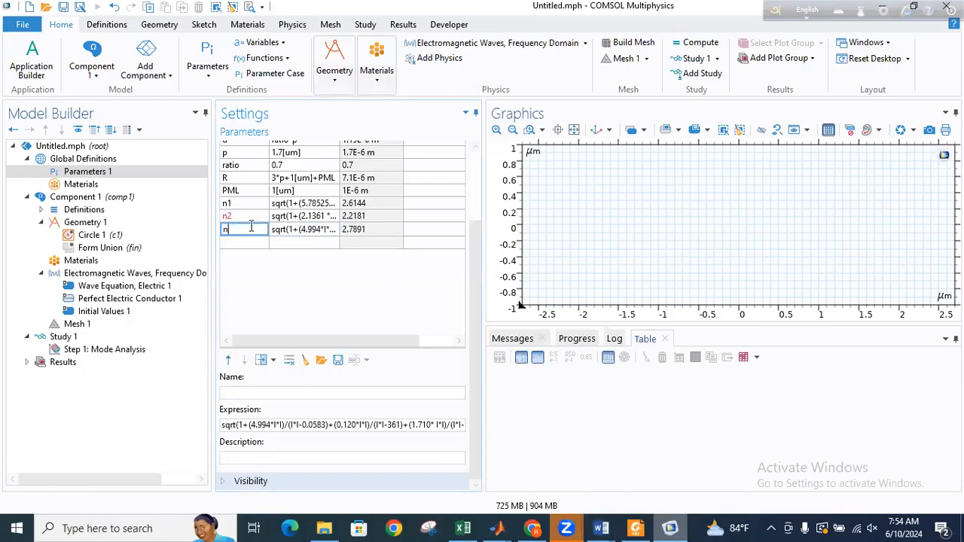
click(237, 245)
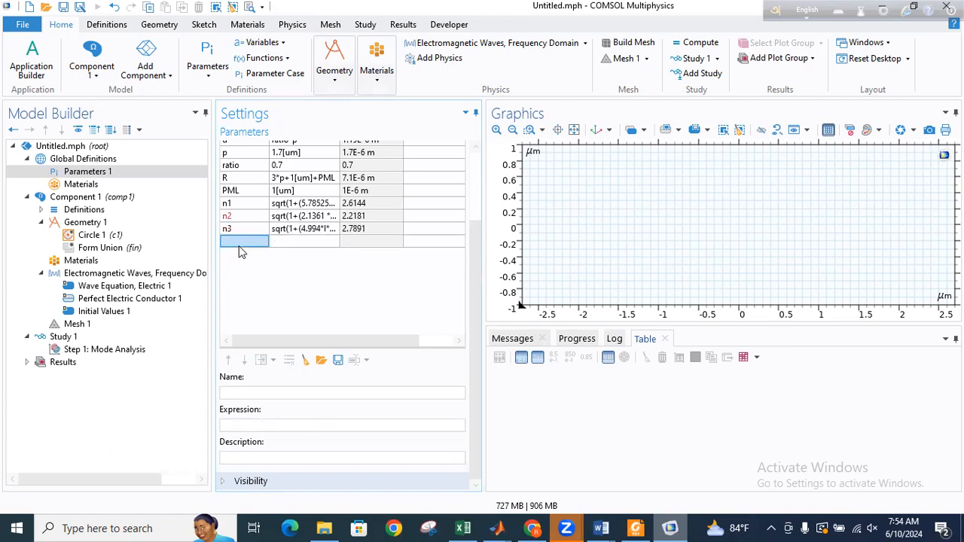
text(n4)
click(287, 243)
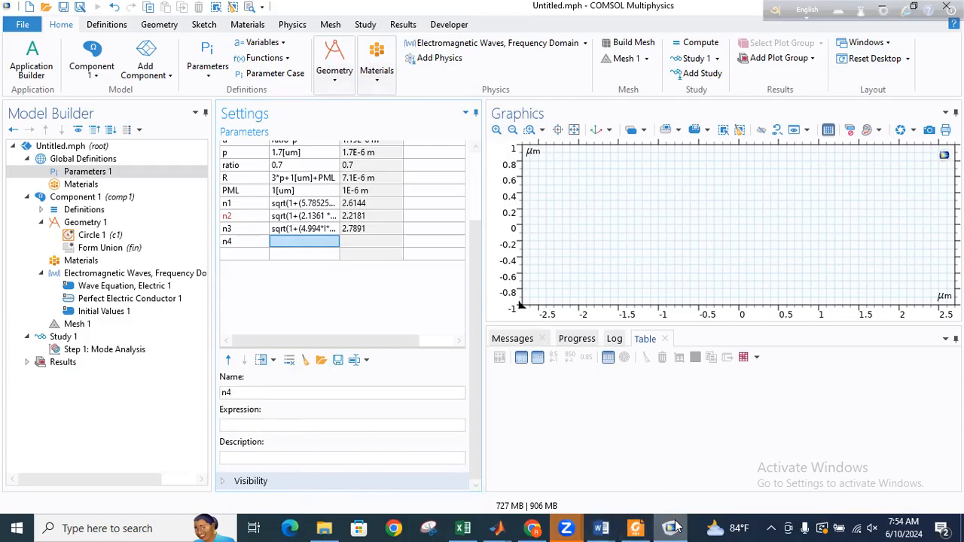
- Copy the n4 square-root expression from the nsqrt Word document and paste it as n4's expression in the COMSOL parameters
click(608, 528)
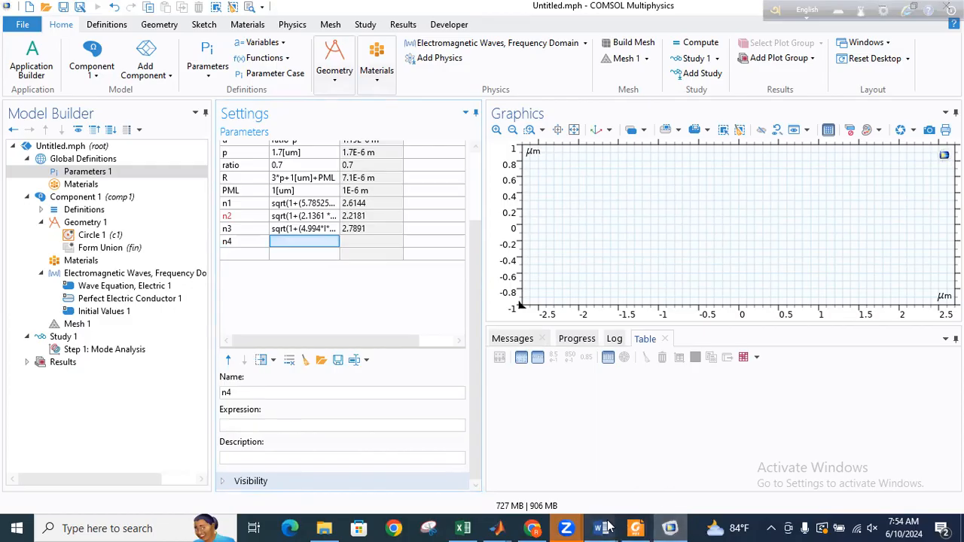
click(648, 486)
drag(299, 316, 657, 318)
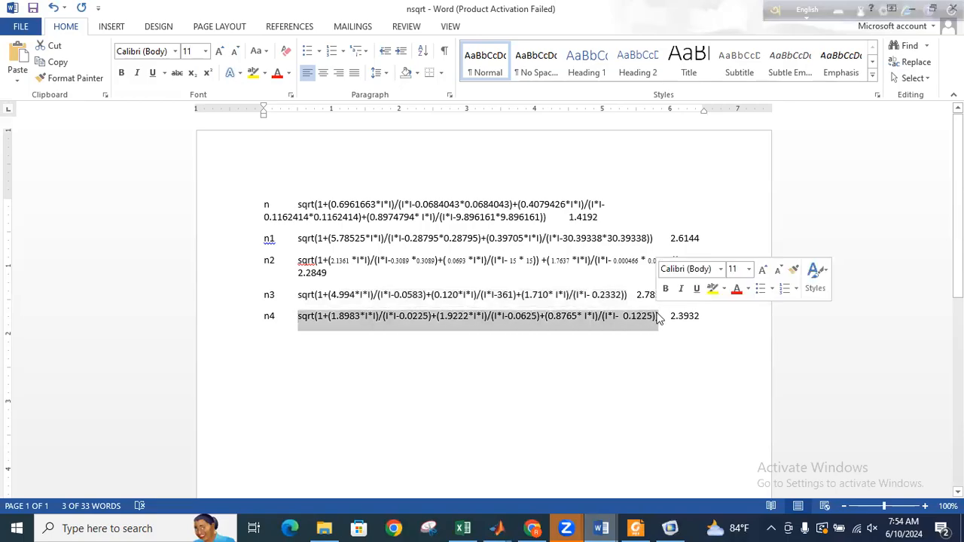
mouse_move(644, 526)
click(580, 477)
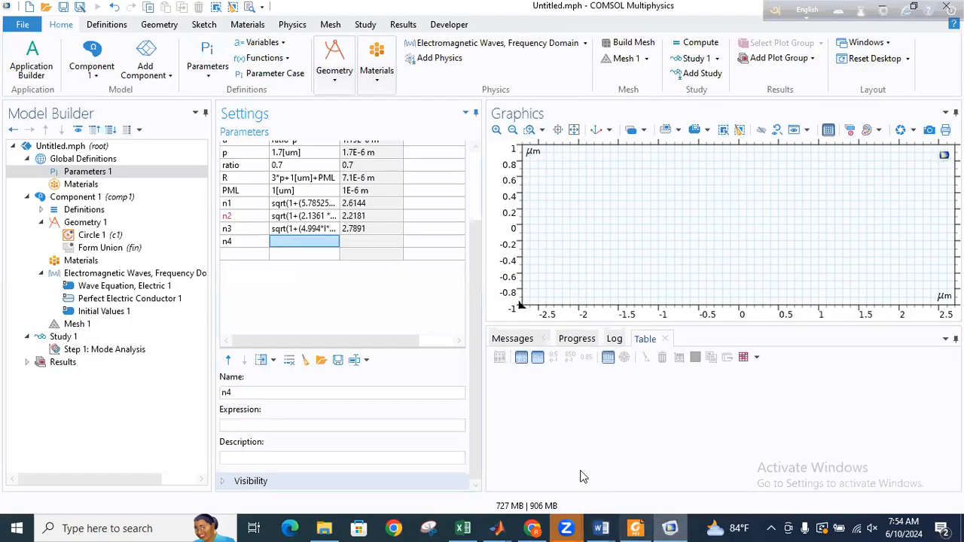
key(ctrl+v)
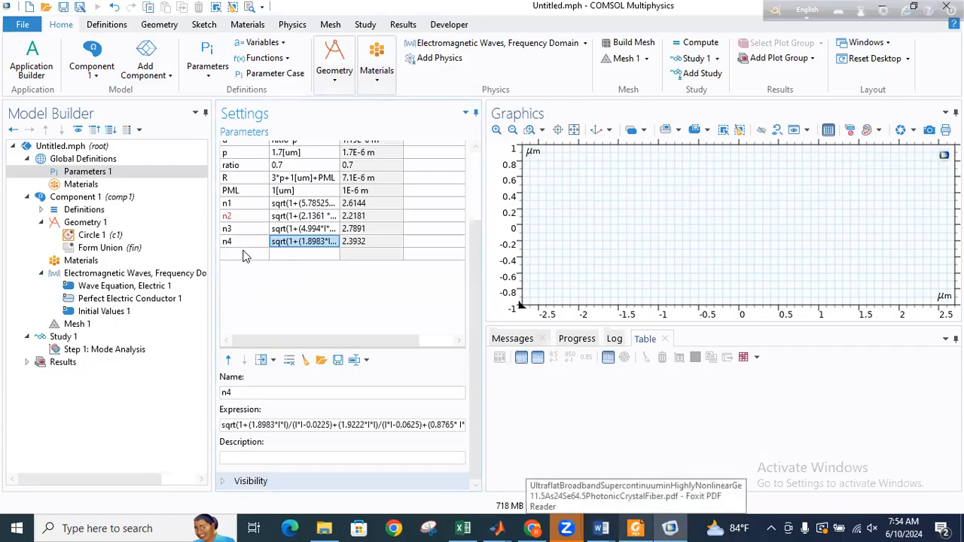
click(243, 255)
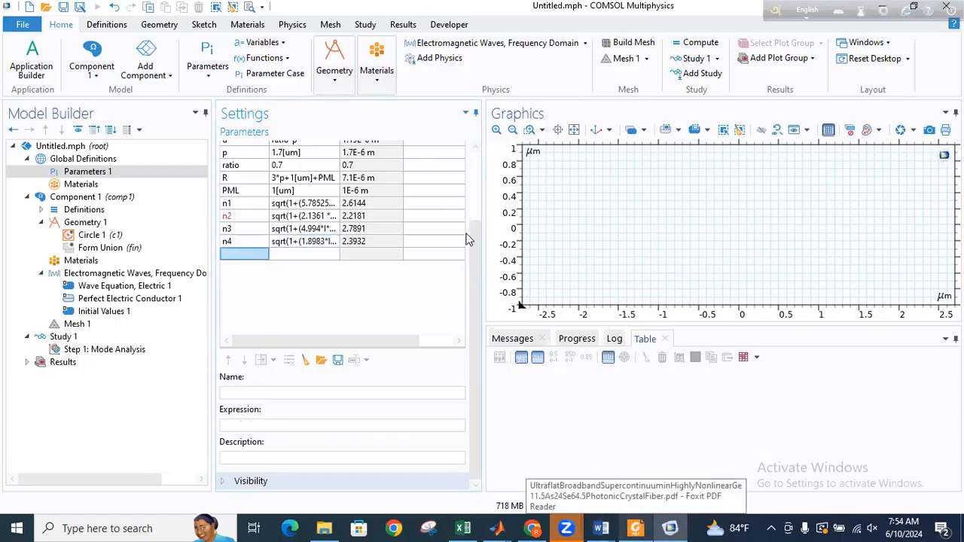
scroll(467, 240, up, 3)
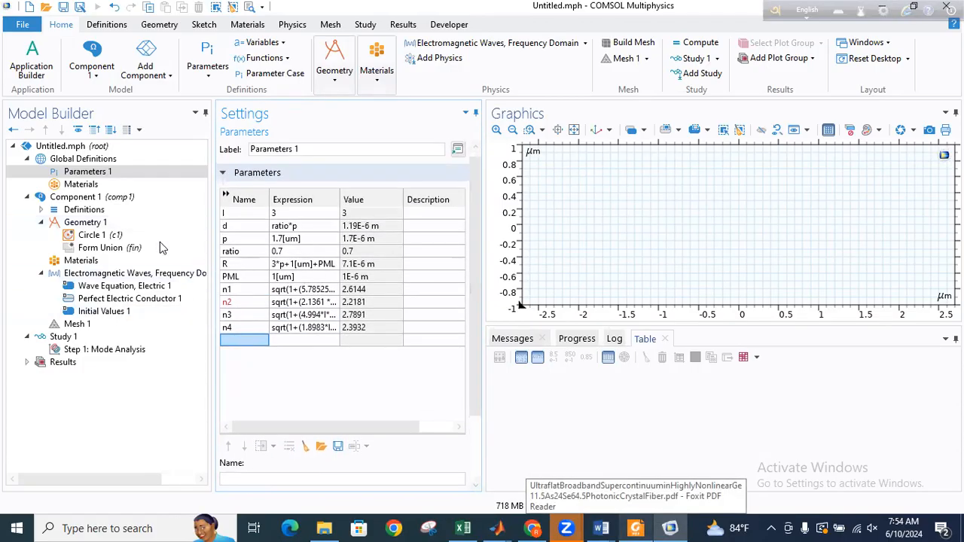
- Check the hexagonal hole layouts in the Foxit PDF paper, then return to COMSOL and set Circle 1's radius to d/2
click(85, 223)
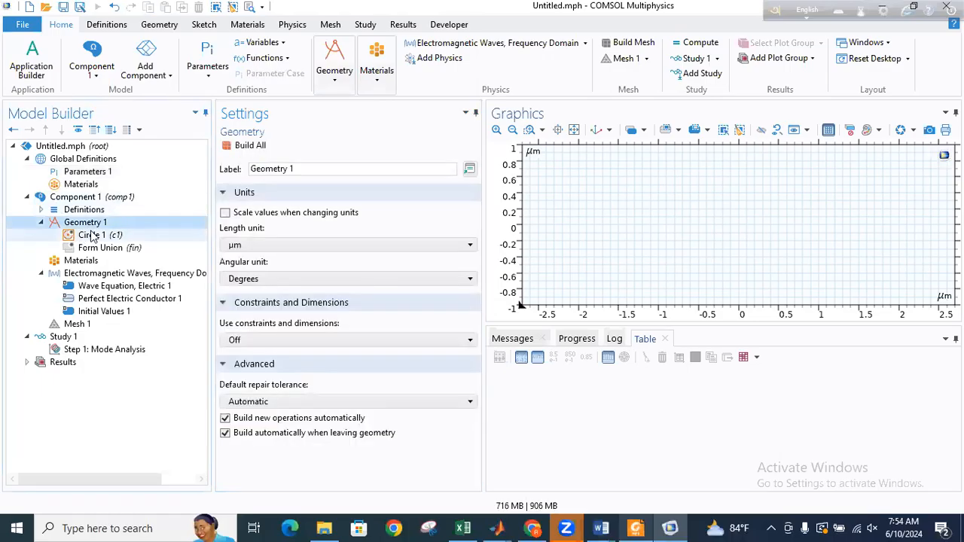
click(93, 236)
click(92, 225)
click(96, 235)
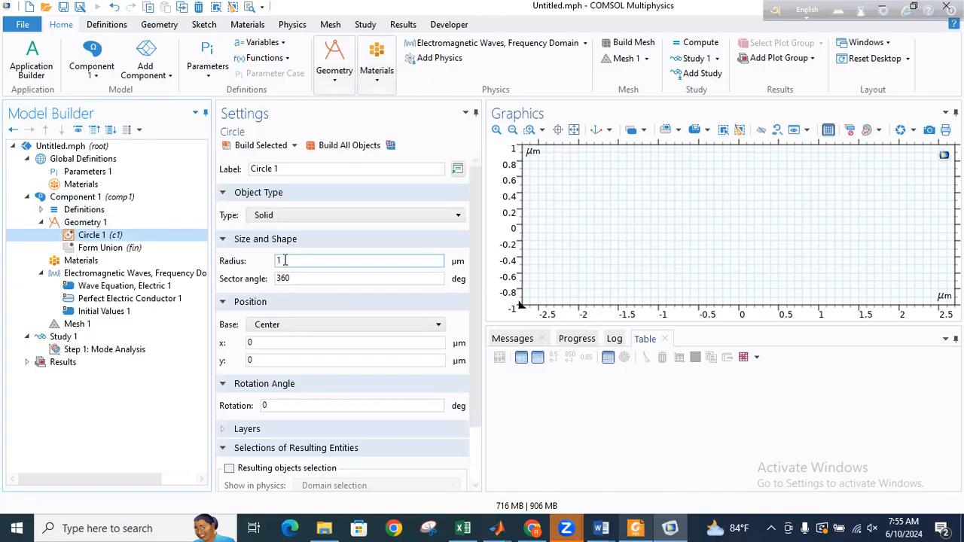
double_click(279, 261)
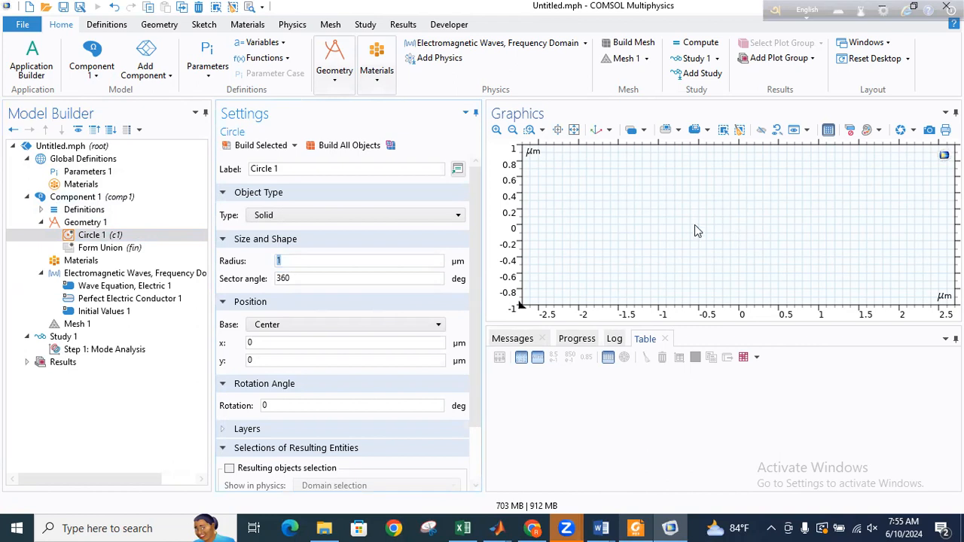
click(636, 529)
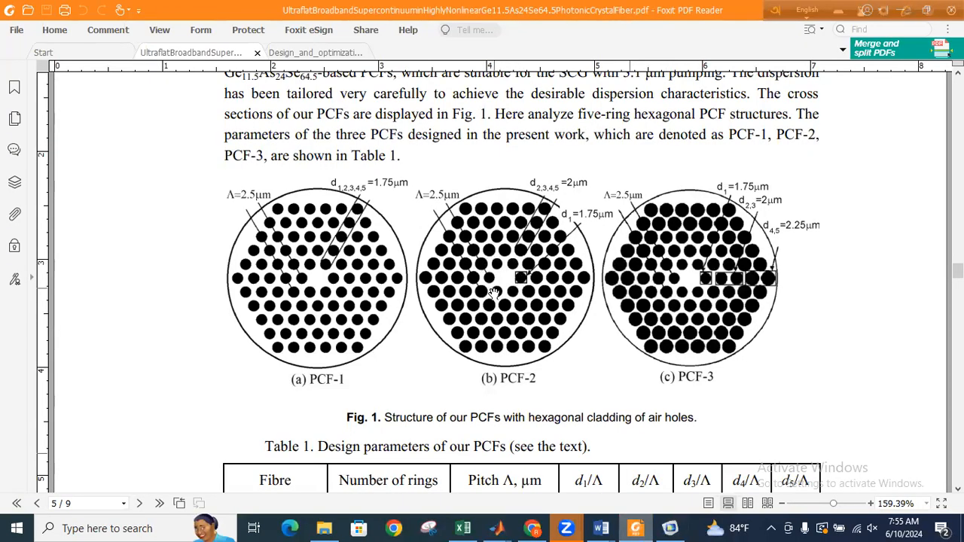
click(670, 528)
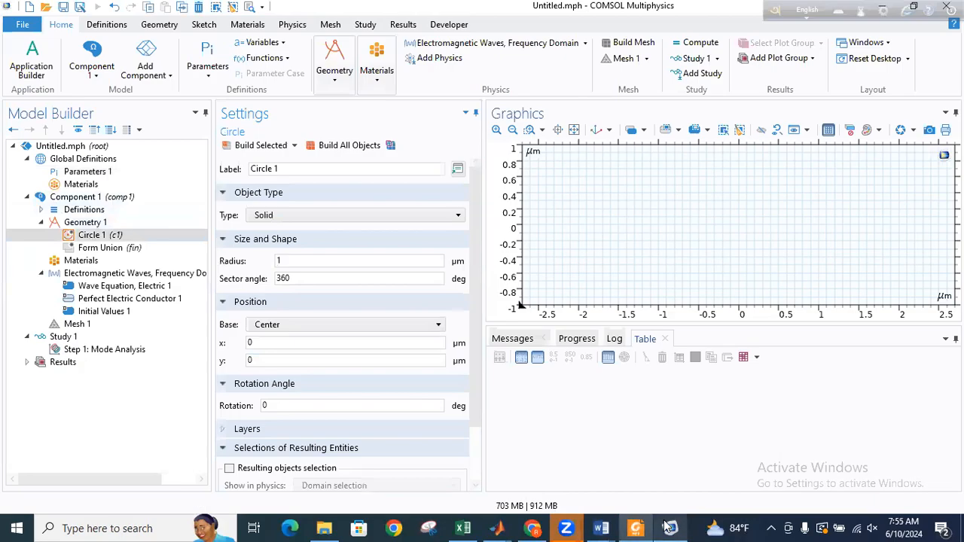
click(296, 261)
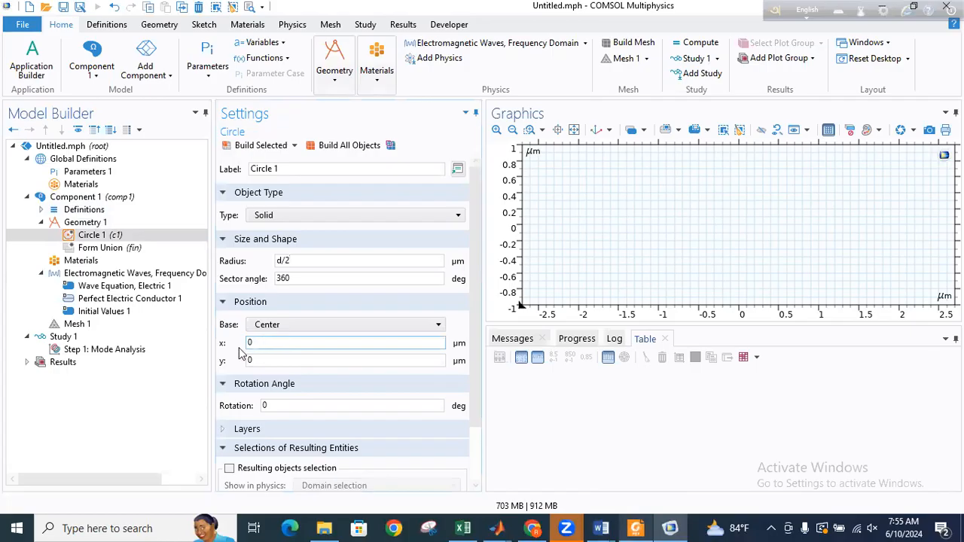
- Centre Circle 1 at x = p*cos(30*pi/180) and y = p*sin(30*pi/180), and build all geometry objects
double_click(257, 343)
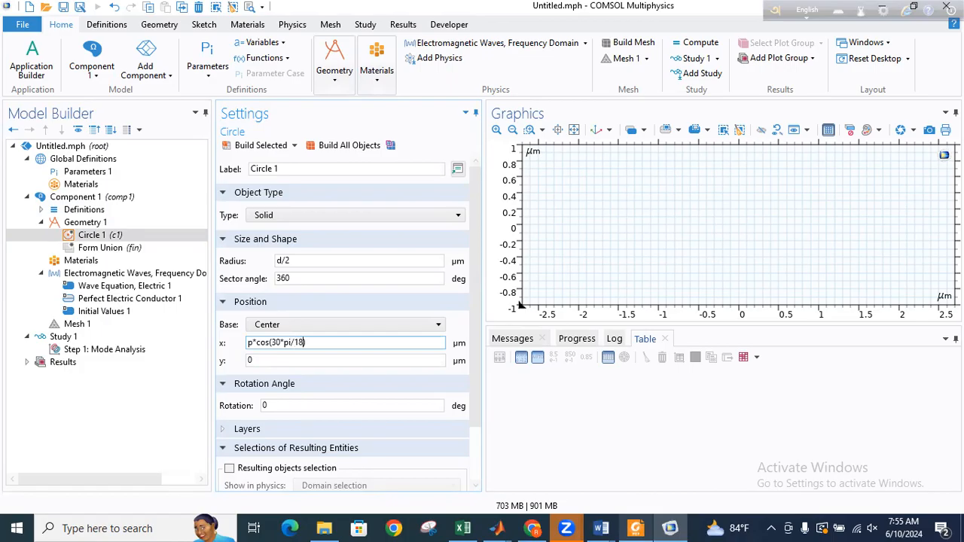
click(267, 360)
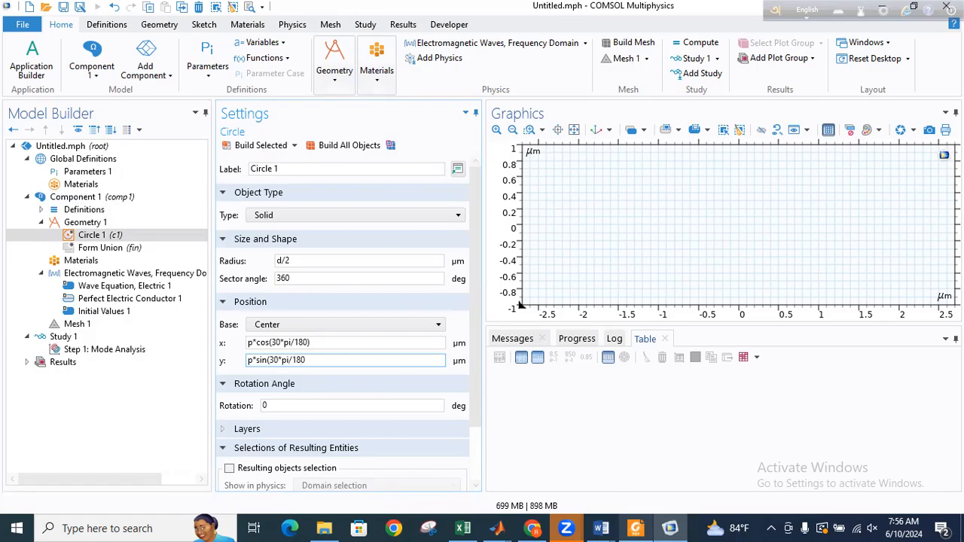
click(329, 150)
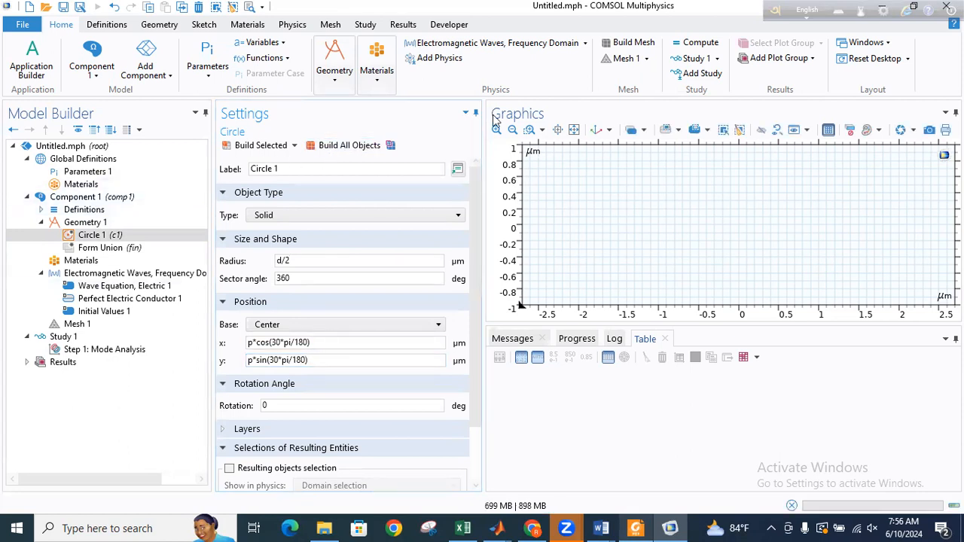
click(513, 130)
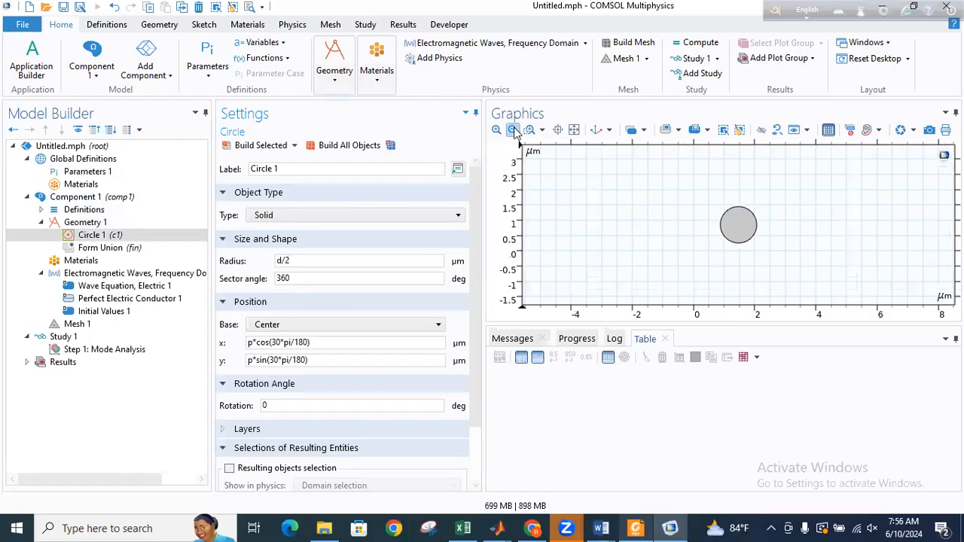
click(513, 131)
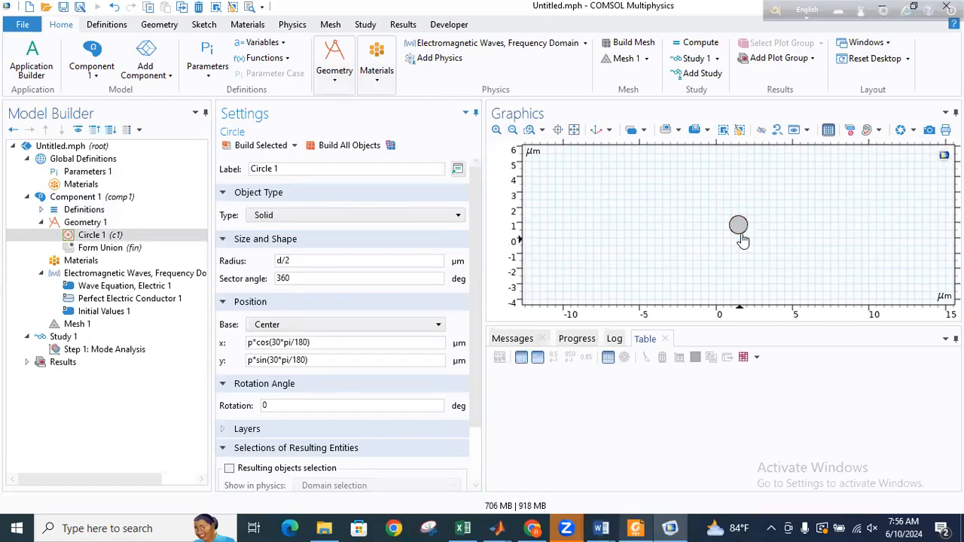
- Duplicate Circle 1 three times in Geometry 1
click(85, 239)
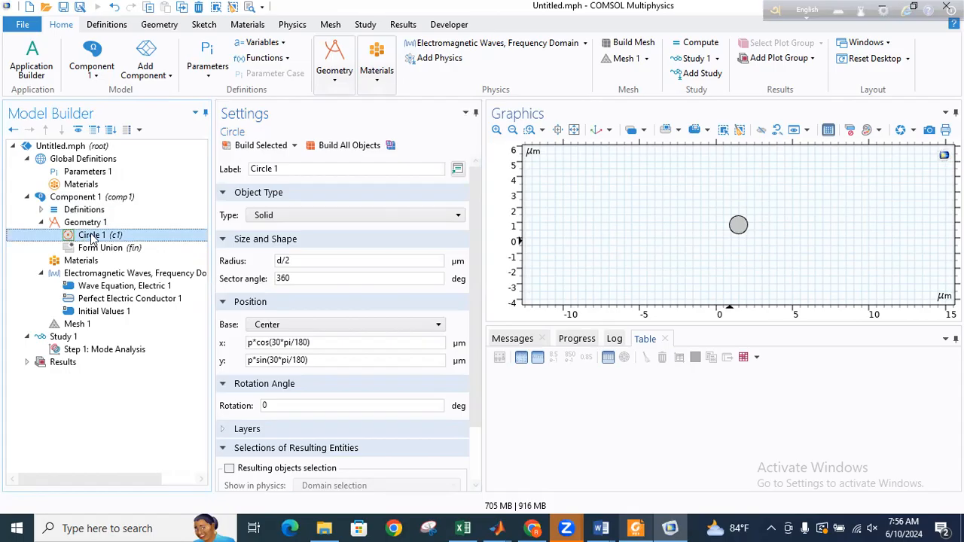
key(ctrl+d)
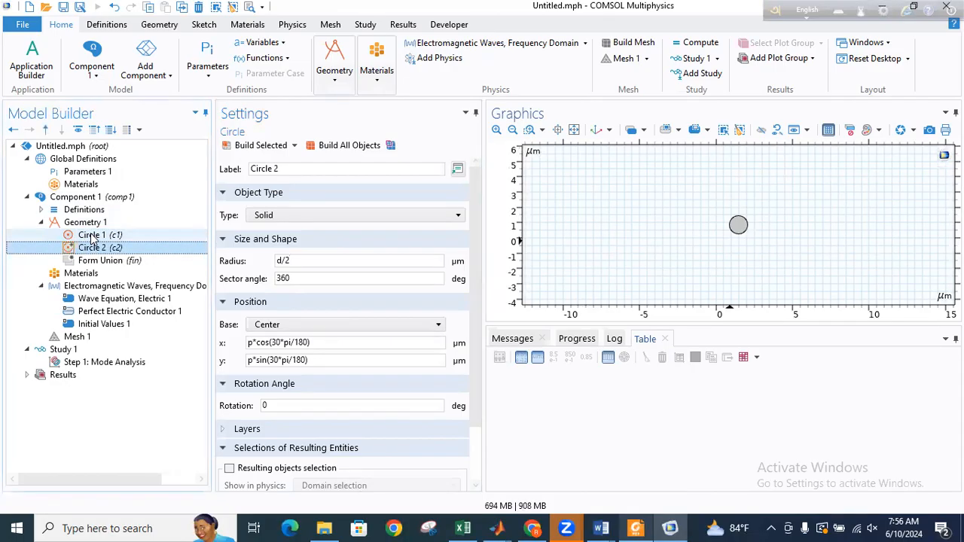
key(ctrl+d)
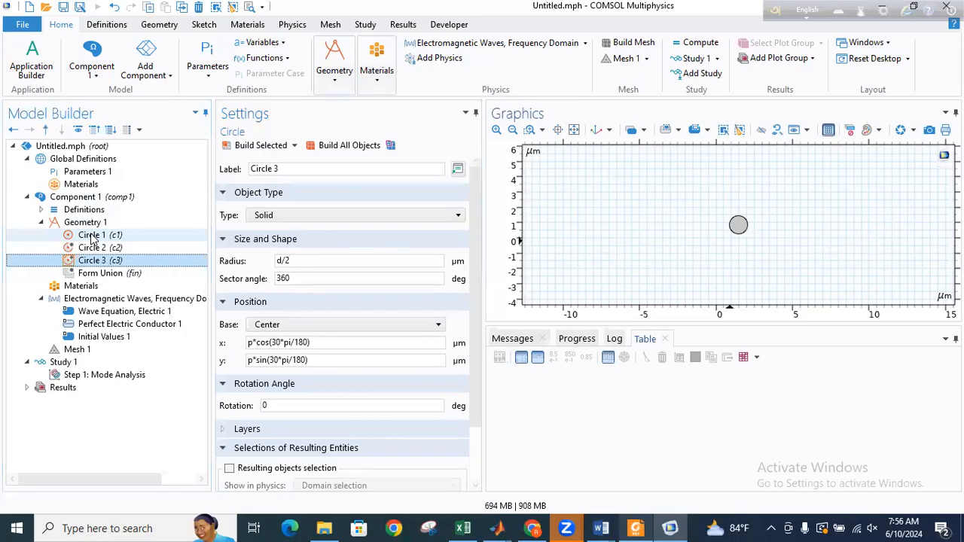
key(ctrl+d)
- Set Circle 2's centre to x = p*cos(90*pi/180) and y = p*sin(90*pi/180)
click(98, 250)
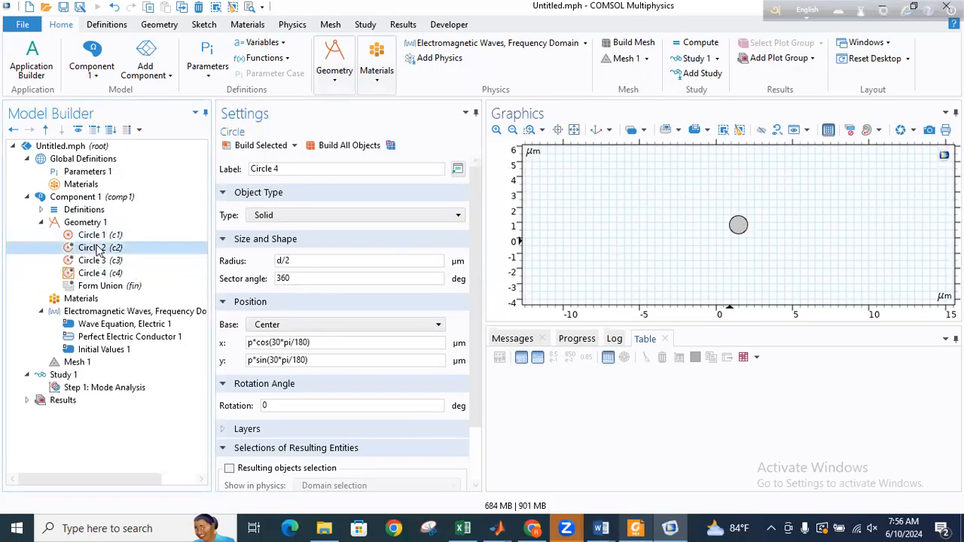
click(279, 342)
click(349, 364)
key(BackSpace)
text(9)
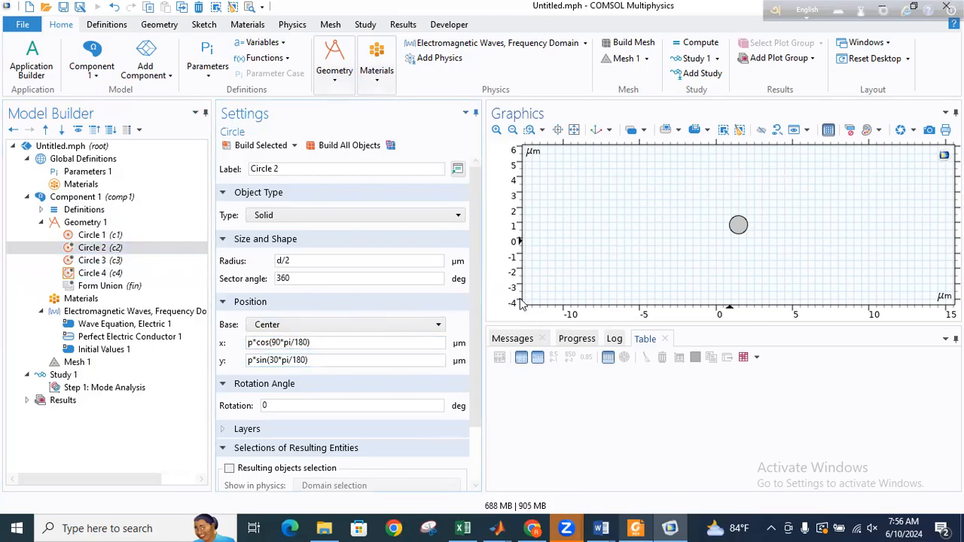
key(BackSpace)
text(9)
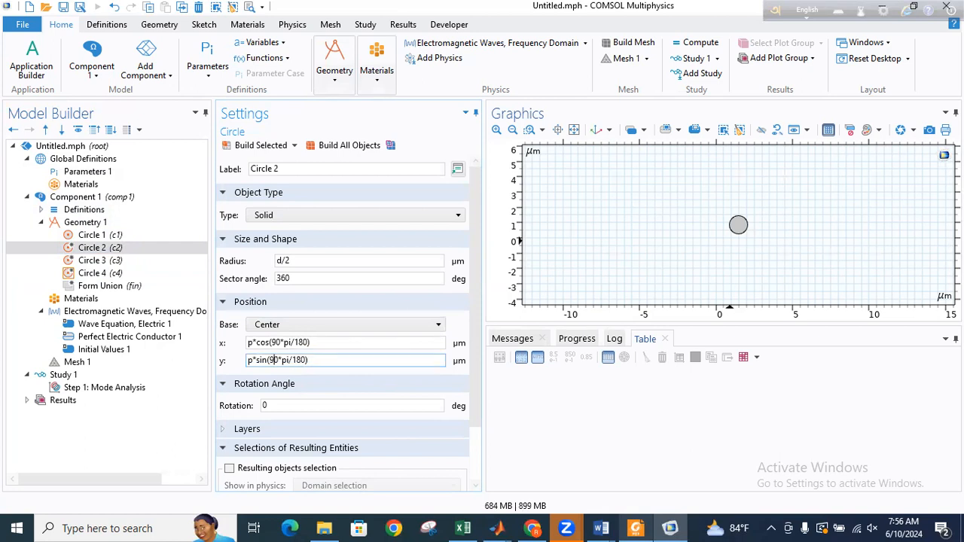
- Set Circle 3's centre to x = p*cos(330*pi/180) and y = p*sin(330*pi/180)
click(104, 261)
click(329, 361)
key(BackSpace)
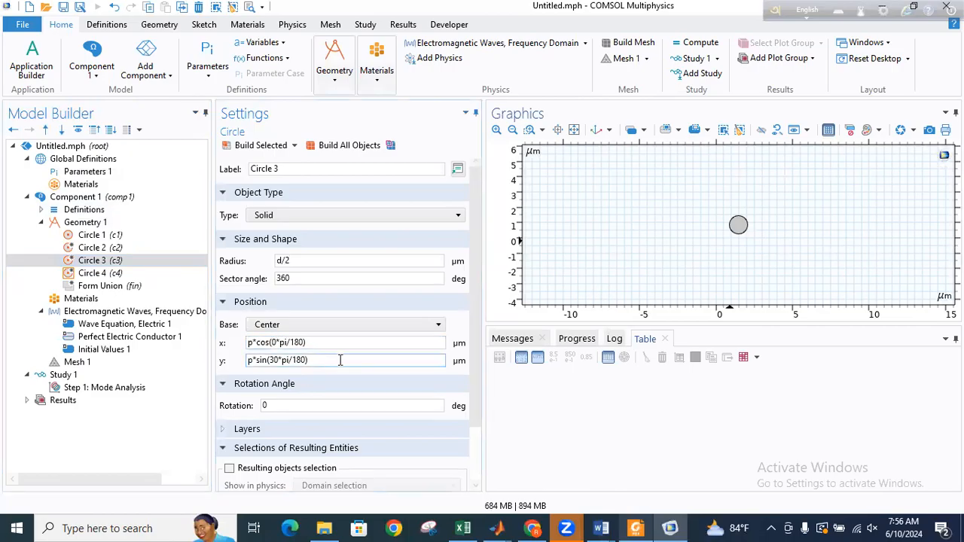
text(33)
click(276, 361)
text(3)
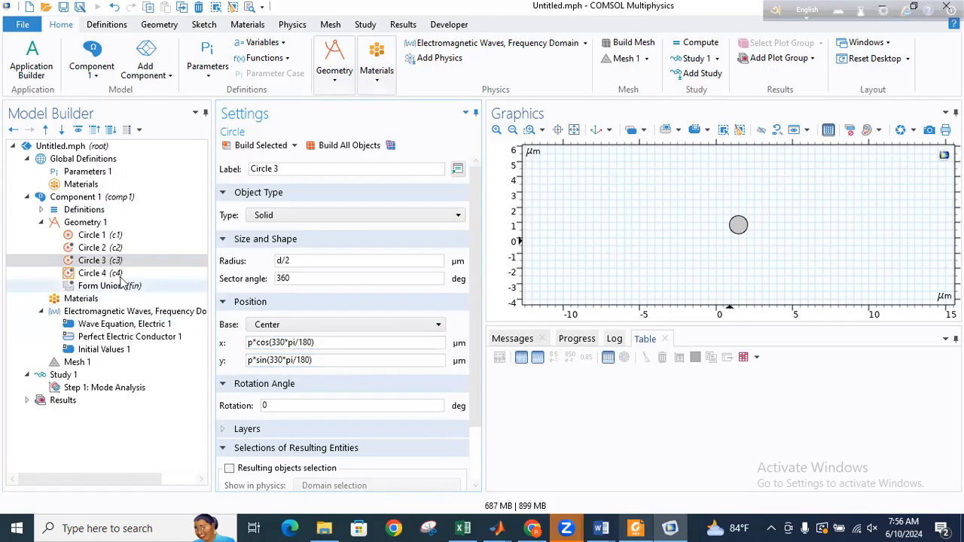
- Set Circle 4's centre to x = p*cos(270*pi/180) and y = p*sin(270*pi/180), and build all geometry objects
click(98, 272)
click(276, 343)
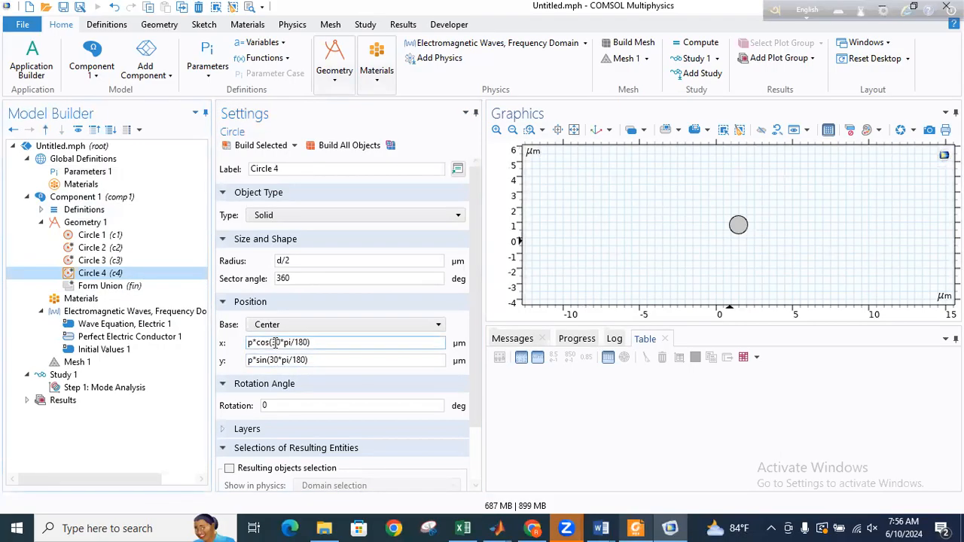
key(BackSpace)
text(27)
click(273, 359)
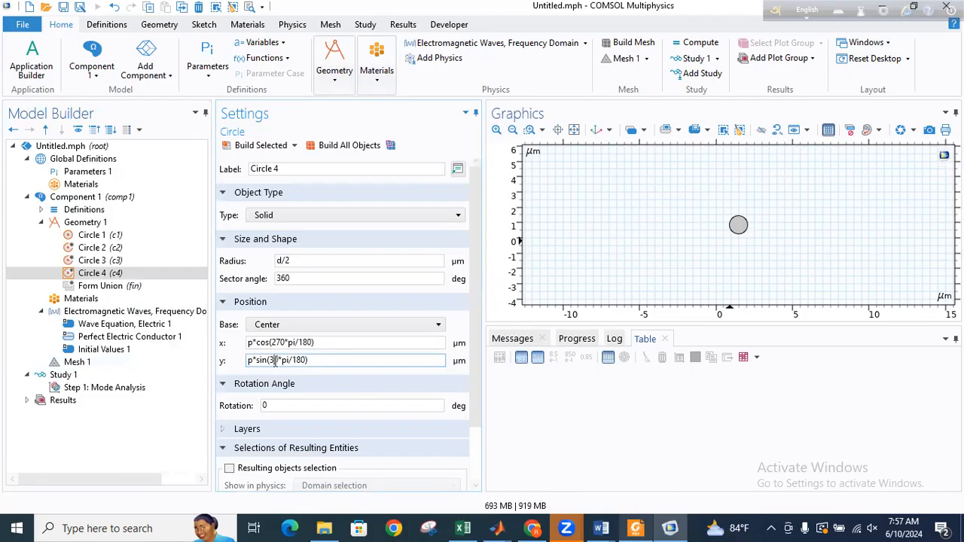
key(BackSpace)
text(27)
click(343, 145)
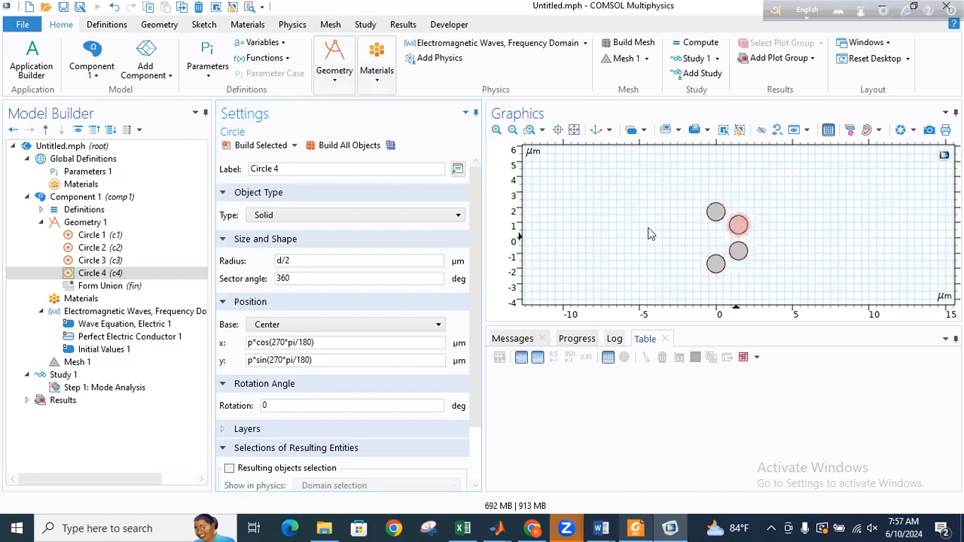
- Add a Mirror transform to Geometry 1 with circles c1 and c3 as its input objects
click(90, 223)
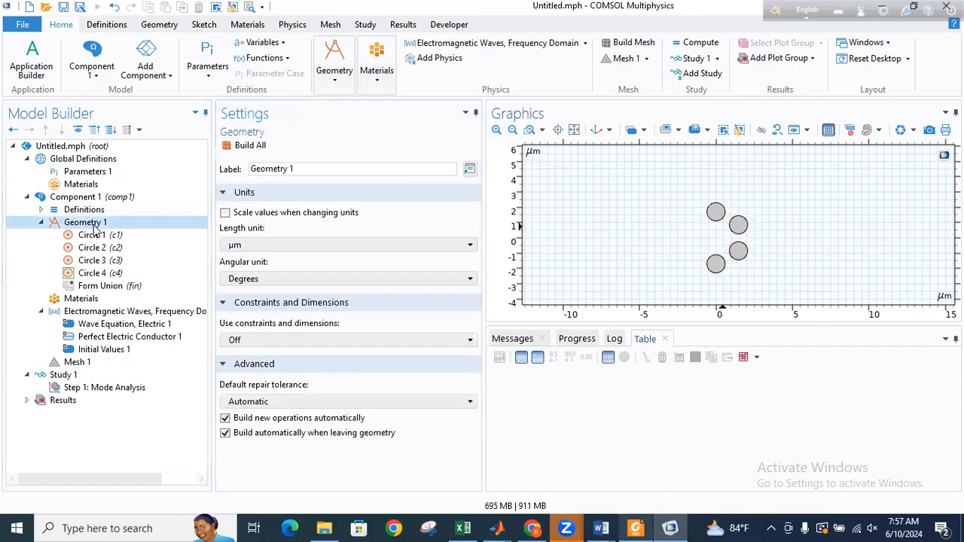
right_click(93, 230)
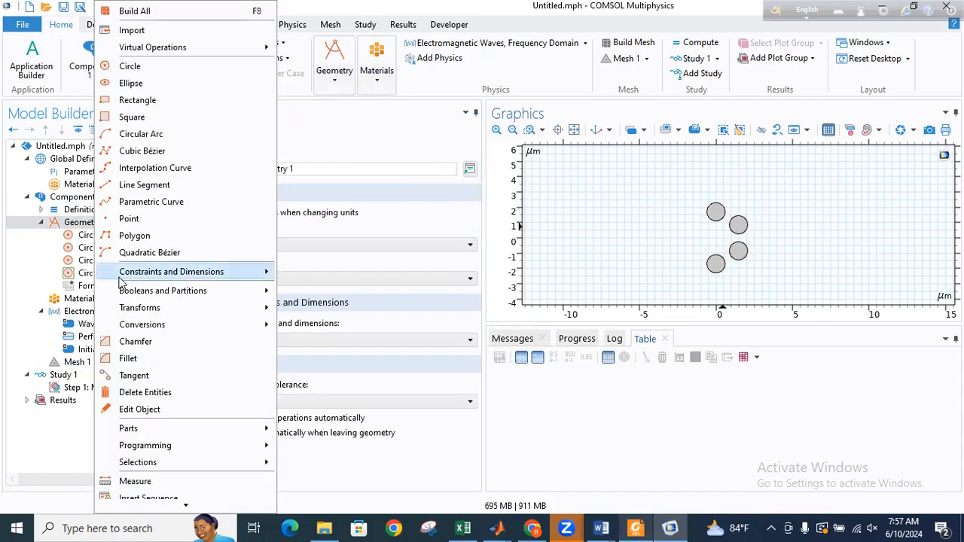
mouse_move(120, 283)
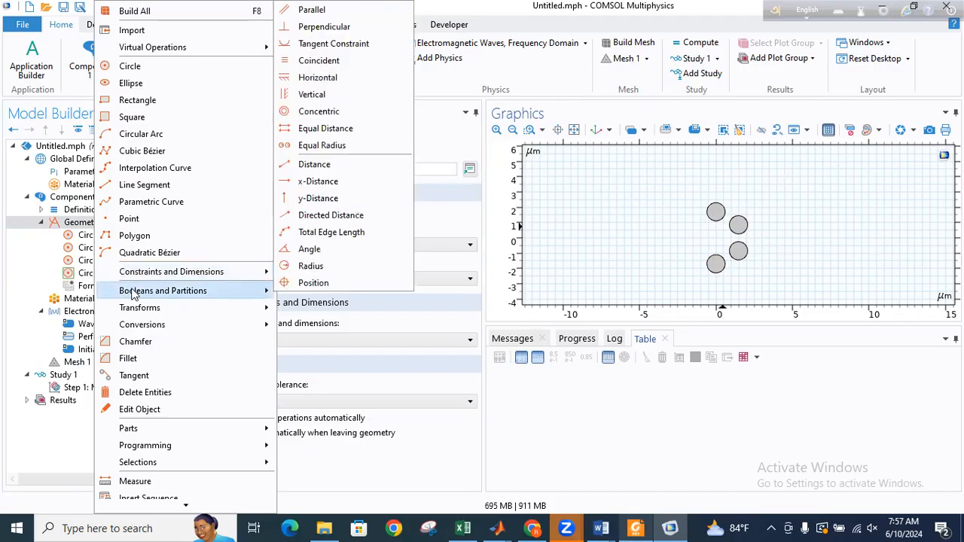
mouse_move(156, 309)
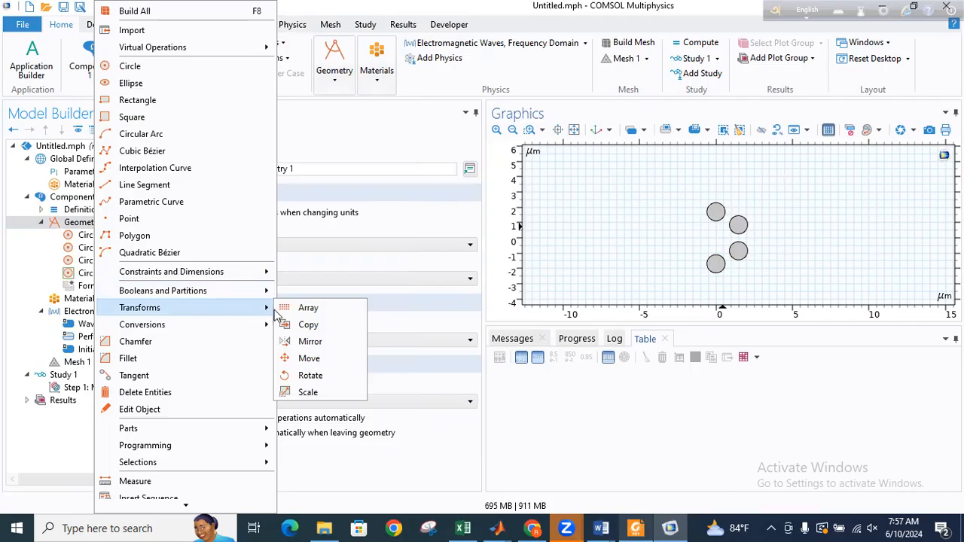
click(315, 343)
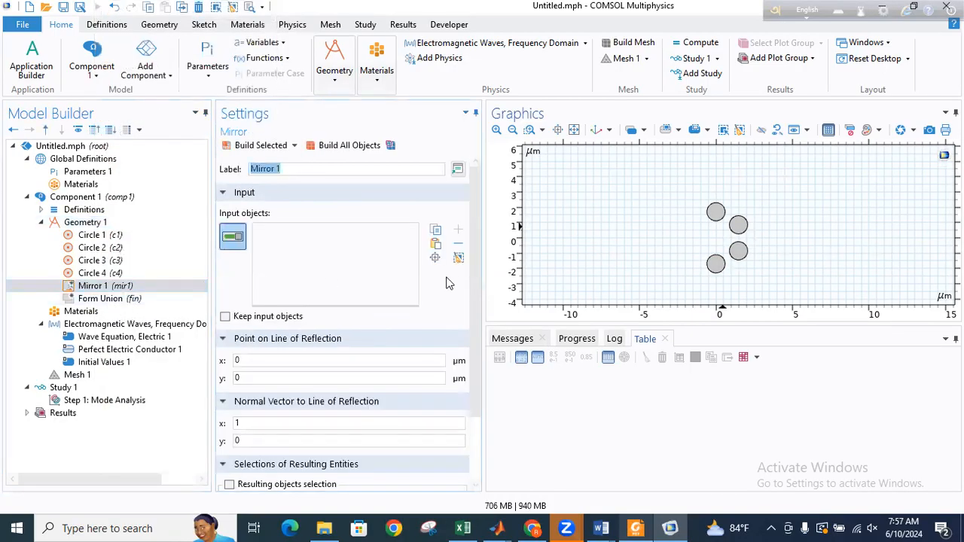
click(741, 228)
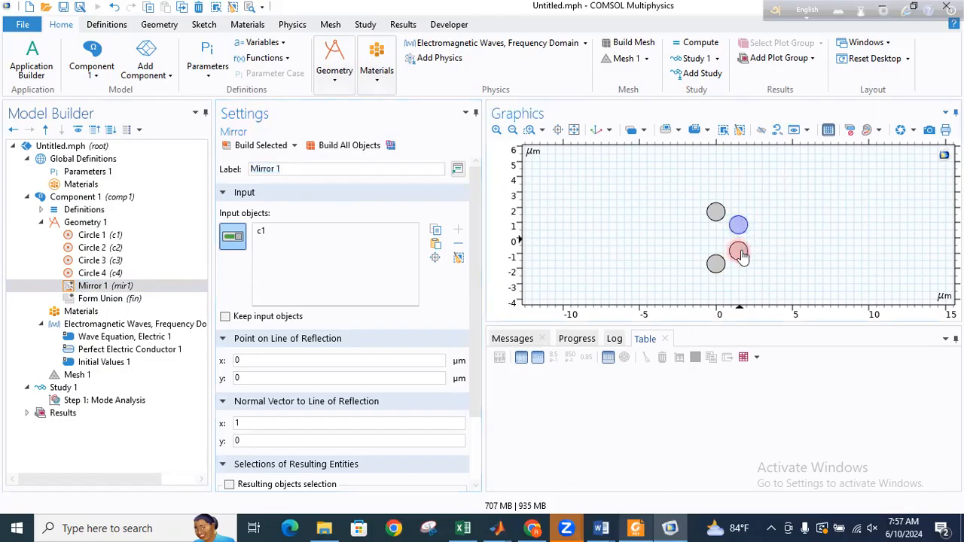
click(741, 253)
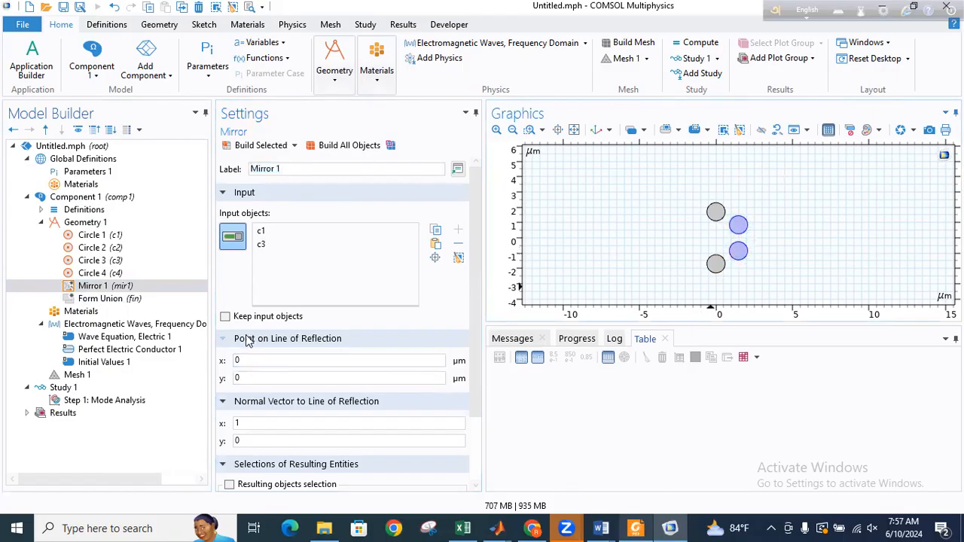
- Try building Mirror 1 with the option to keep input objects turned off
click(225, 318)
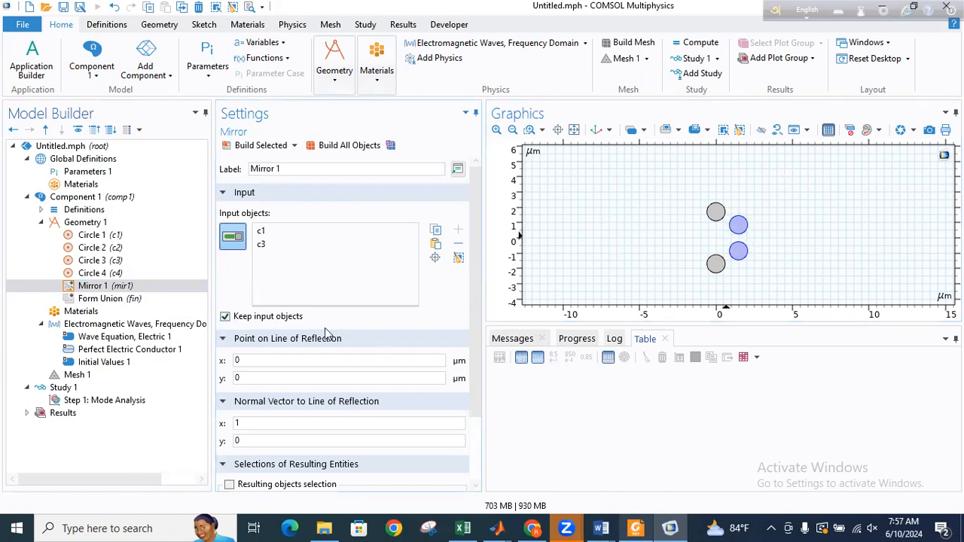
click(226, 317)
click(320, 146)
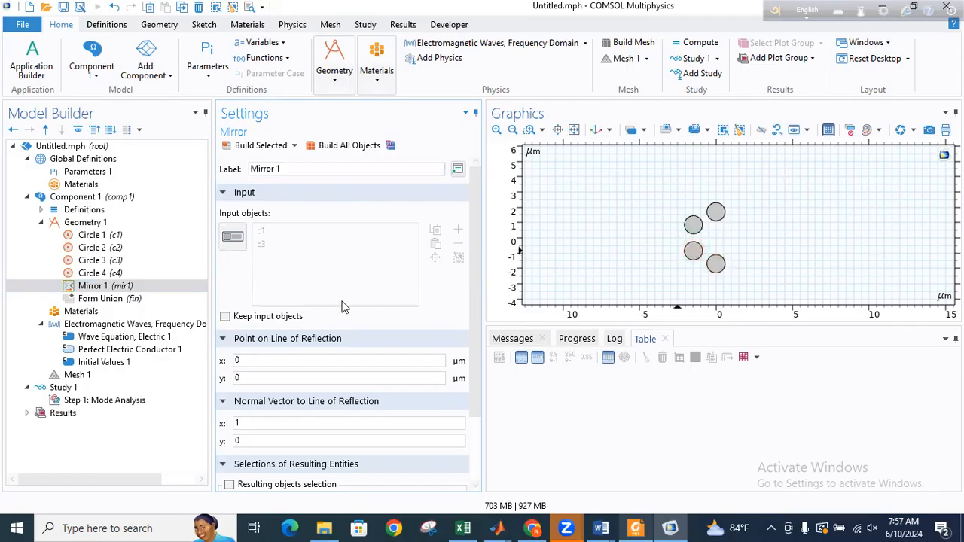
click(262, 233)
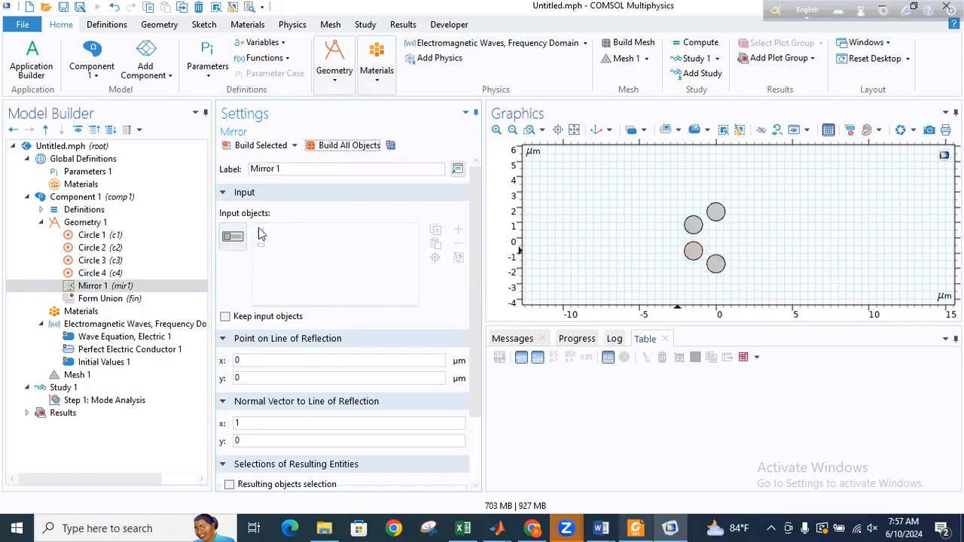
- Keep the input objects in Mirror 1 and rebuild all geometry objects
click(224, 318)
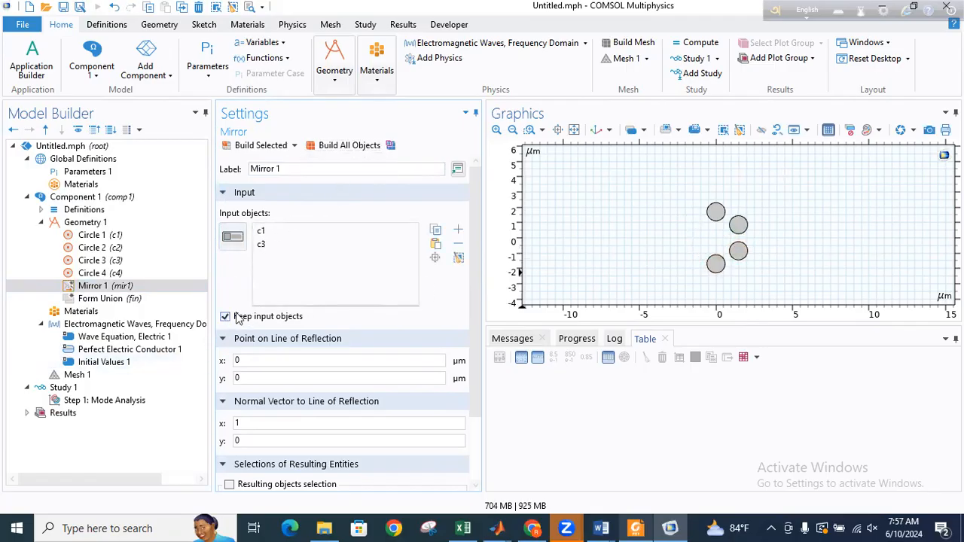
click(345, 146)
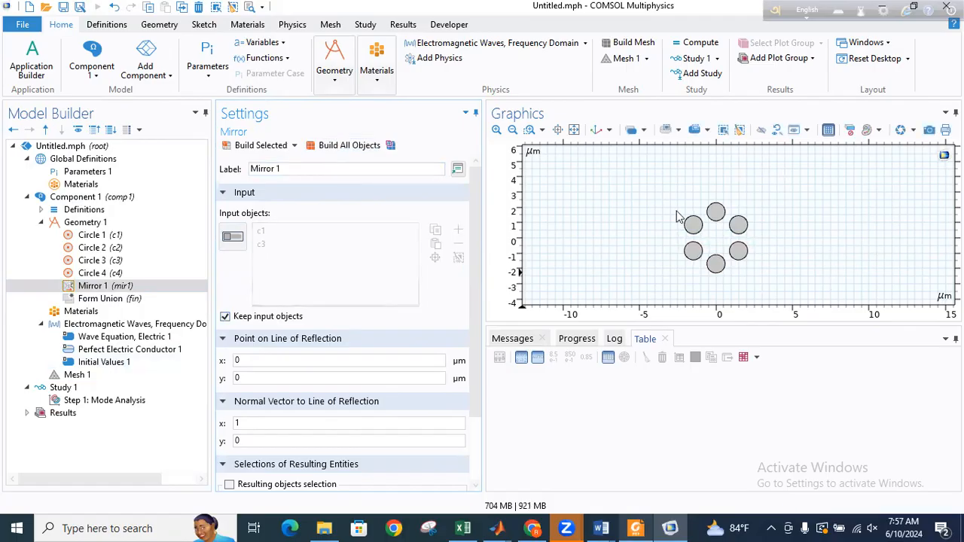
click(513, 131)
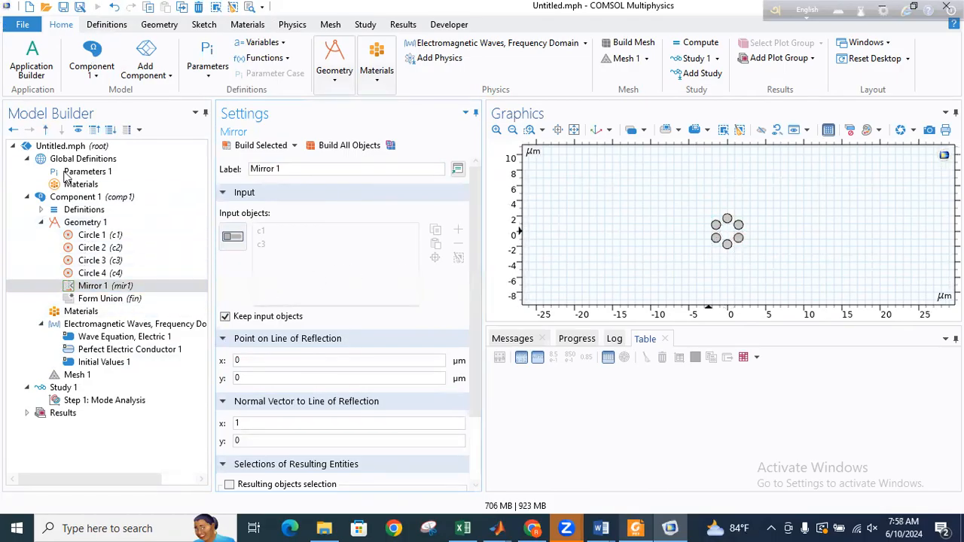
- Add an Array transform to Geometry 1, set it to linear with size 3, and use circle c2 as input
click(89, 235)
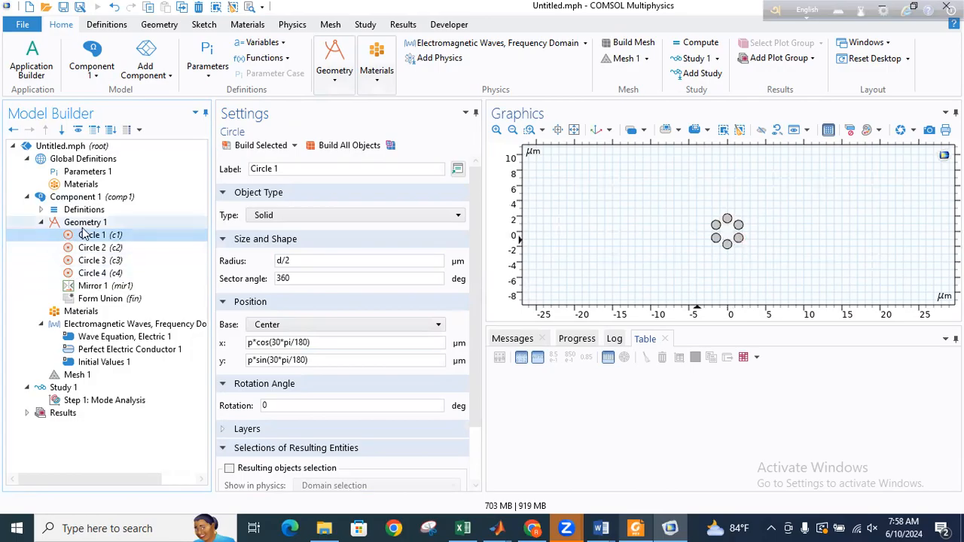
click(97, 272)
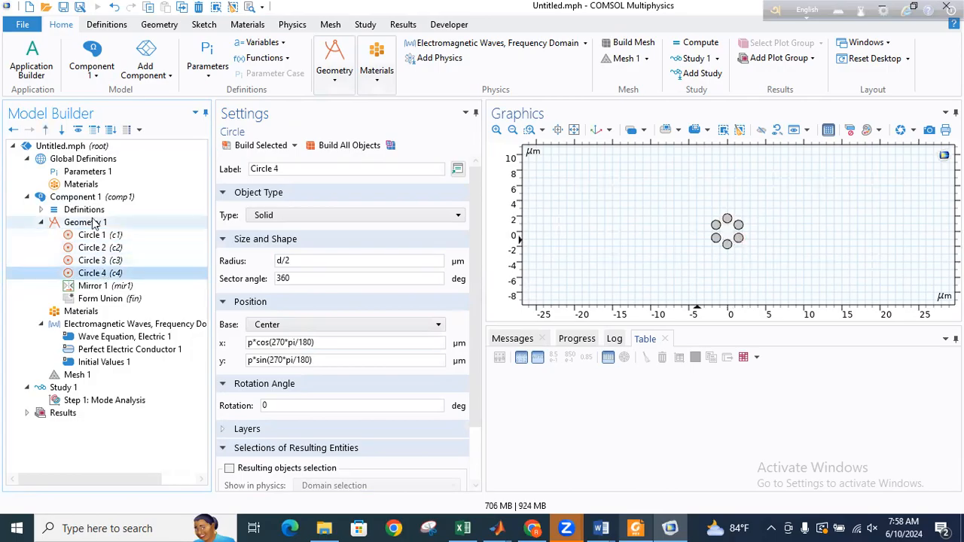
click(94, 224)
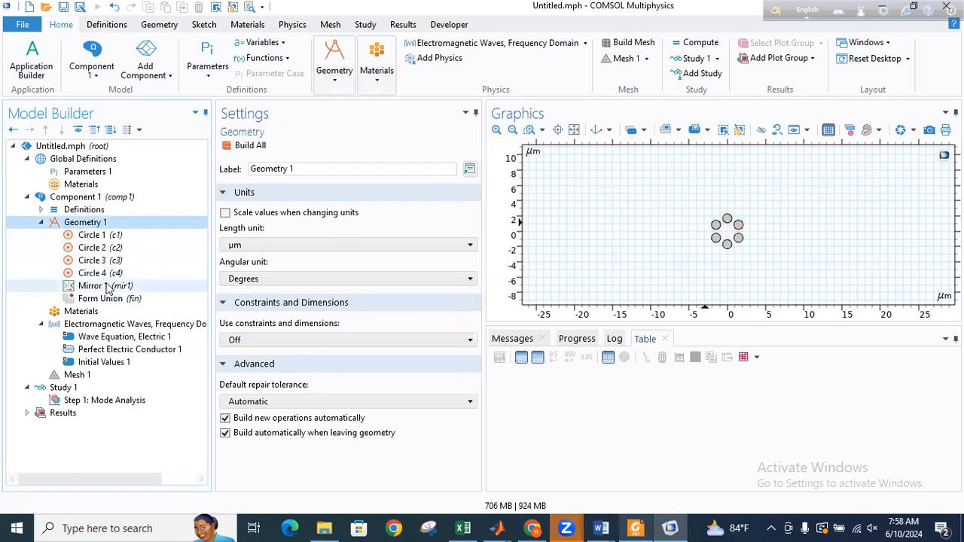
right_click(85, 227)
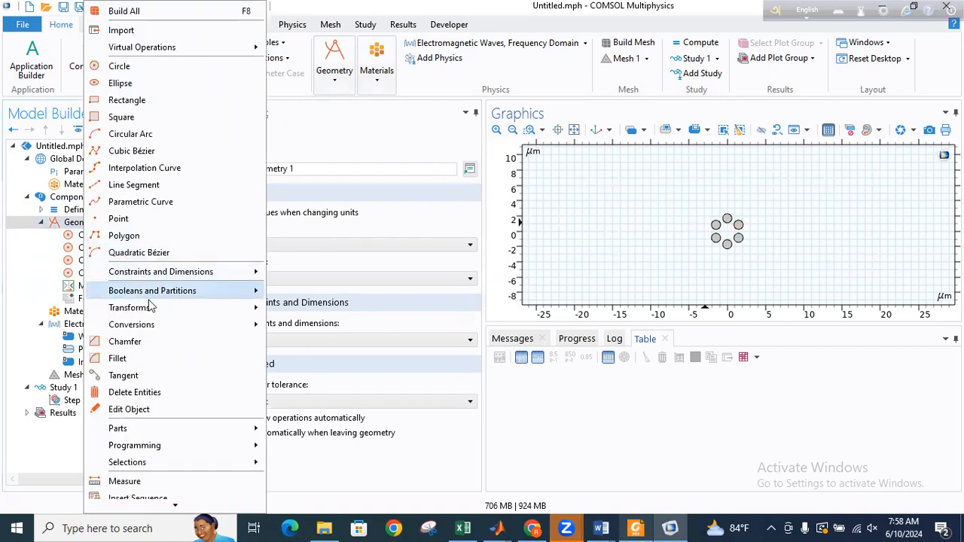
mouse_move(151, 307)
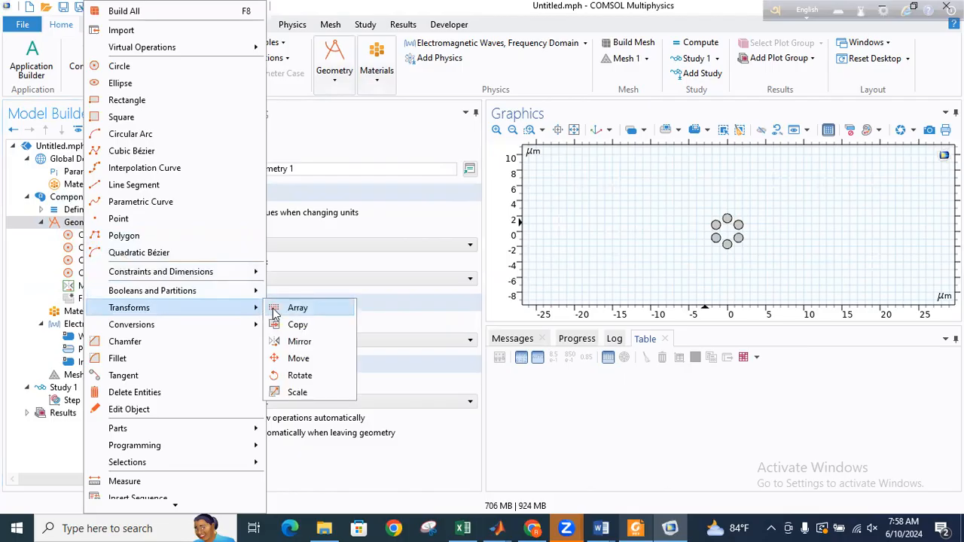
click(275, 309)
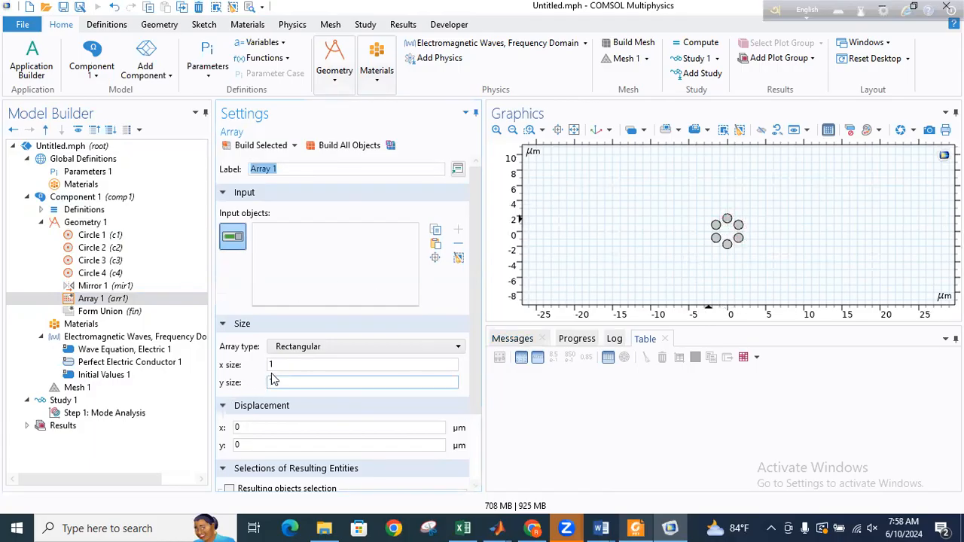
click(294, 351)
click(285, 362)
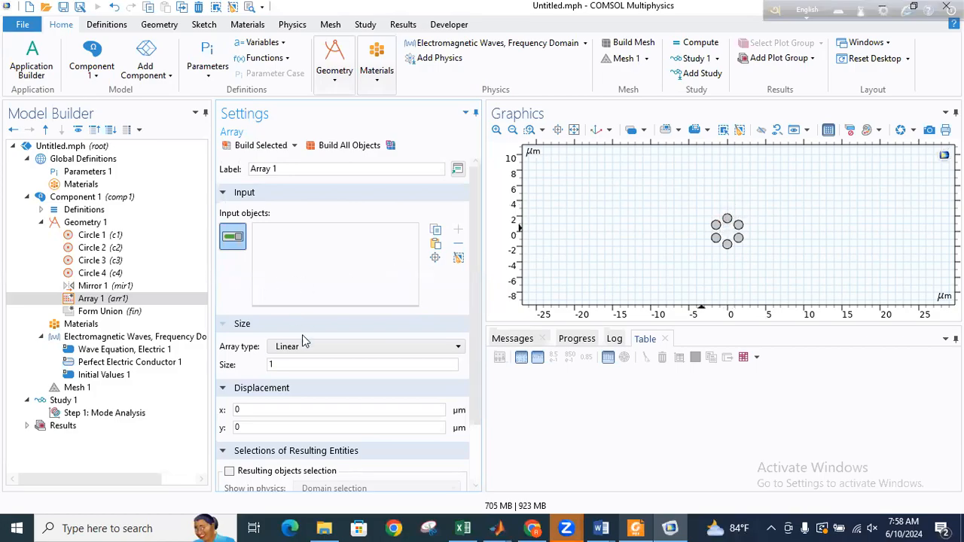
click(295, 364)
drag(279, 364, 268, 368)
text(3)
click(731, 223)
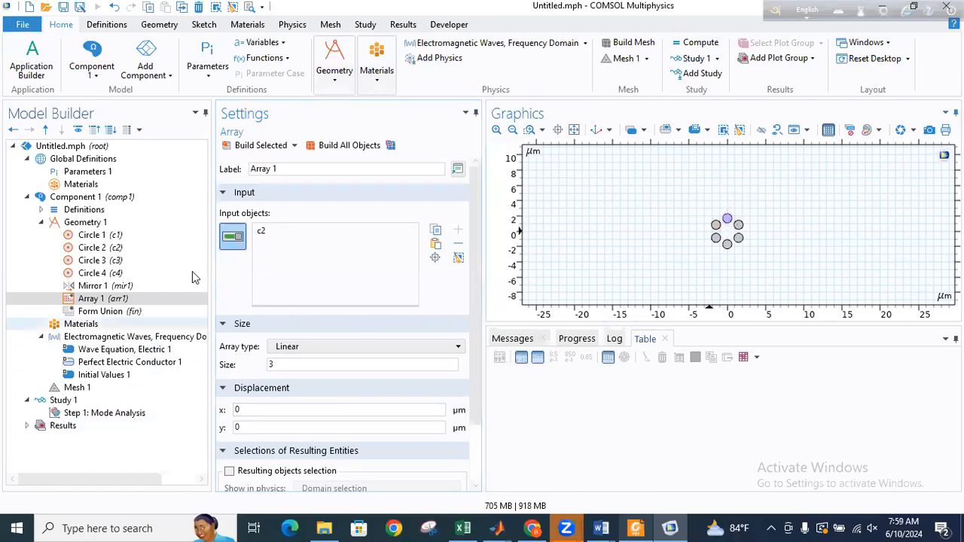
- Set Array 1's displacement to x = p*cos(90*pi/180) and y = p*sin(90*pi/180), and build all objects
drag(256, 408, 233, 410)
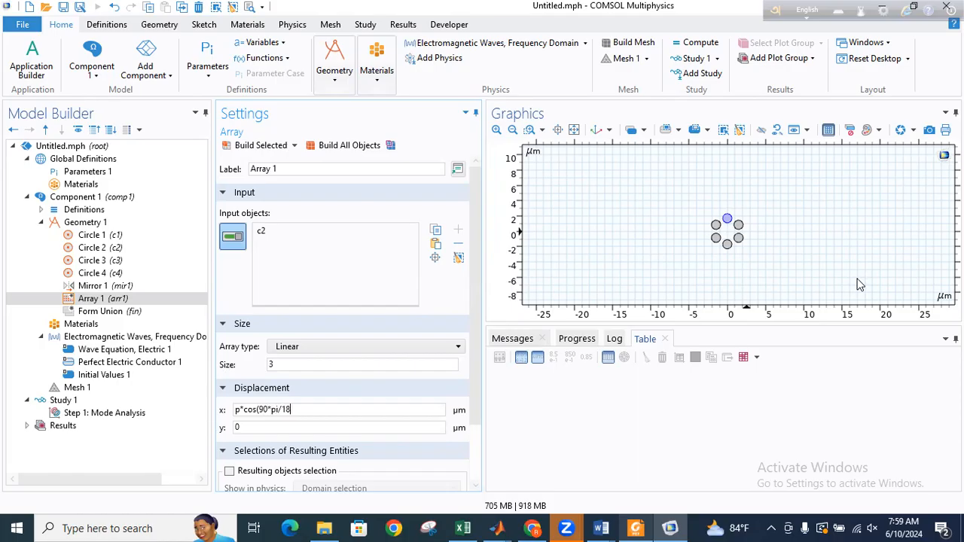
click(247, 427)
text(p)
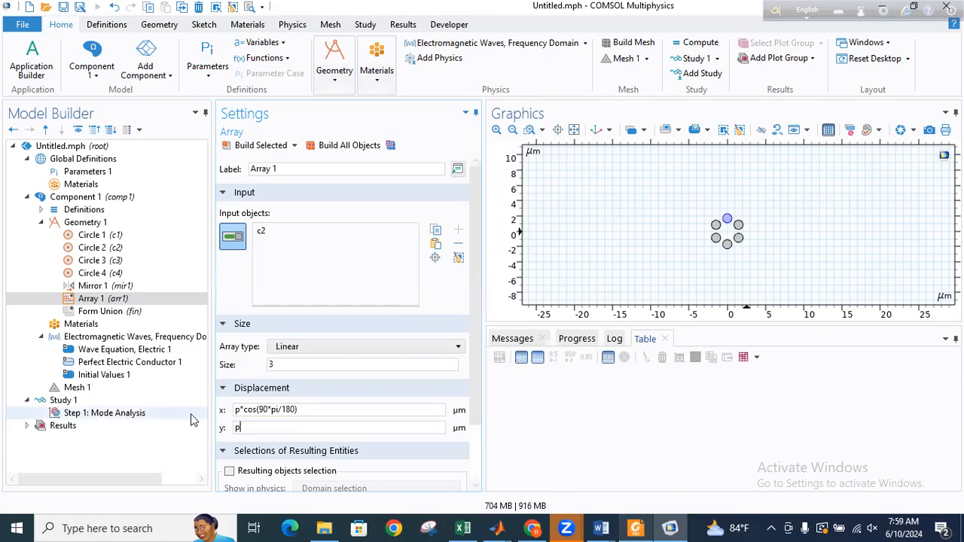
text(*sin()
text(90*pi/180))
click(337, 147)
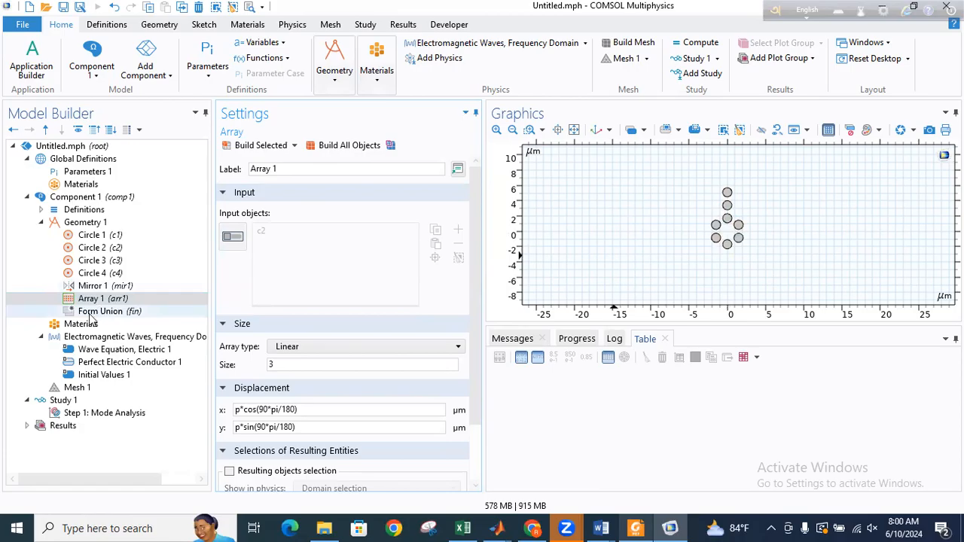
- Duplicate Array 1 for circle c1 with displacement x = p*cos(30*pi/180) and y = p*sin(30*pi/180), and build all objects
key(ctrl+shift+d)
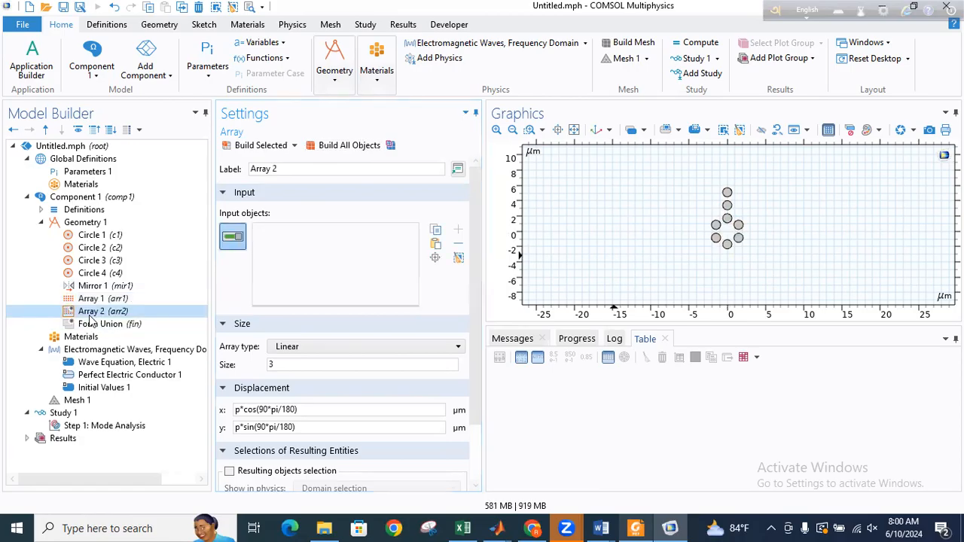
click(739, 225)
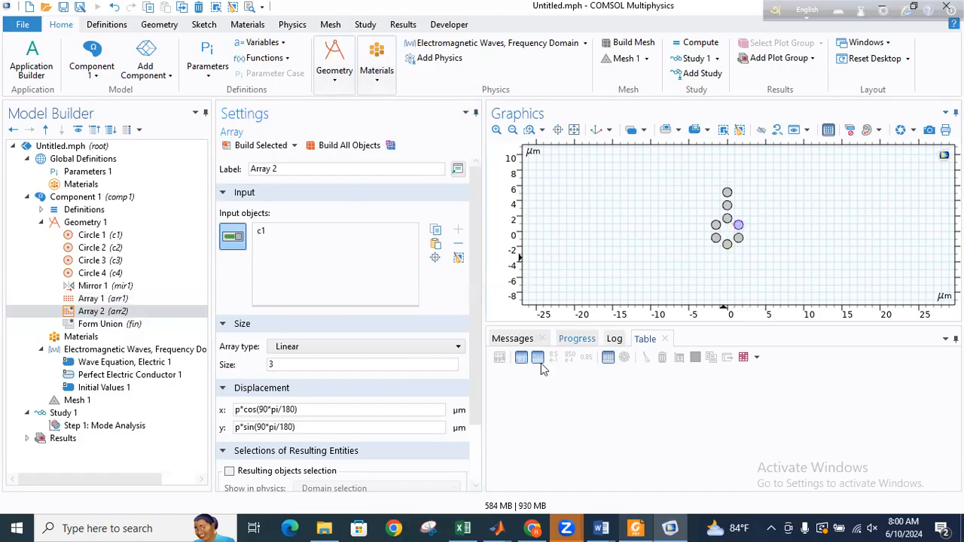
click(266, 411)
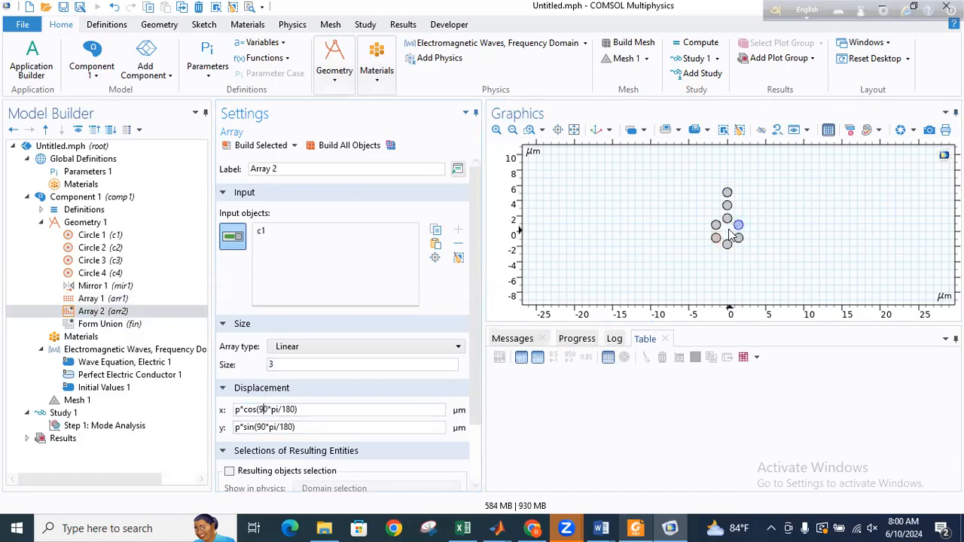
key(BackSpace)
text(3)
click(261, 428)
key(BackSpace)
text(3)
click(340, 145)
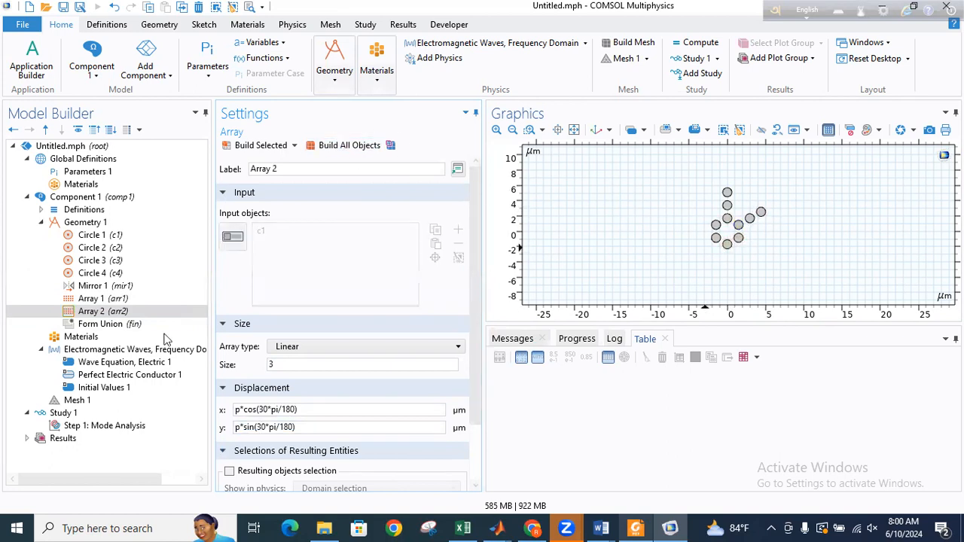
- Duplicate Array 2 twice in Geometry 1
click(85, 314)
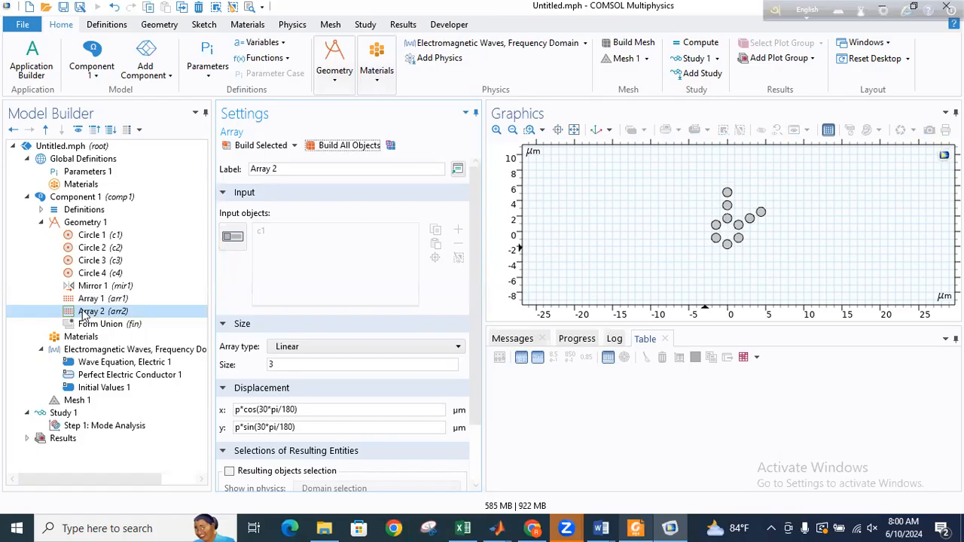
key(ctrl+shift+d)
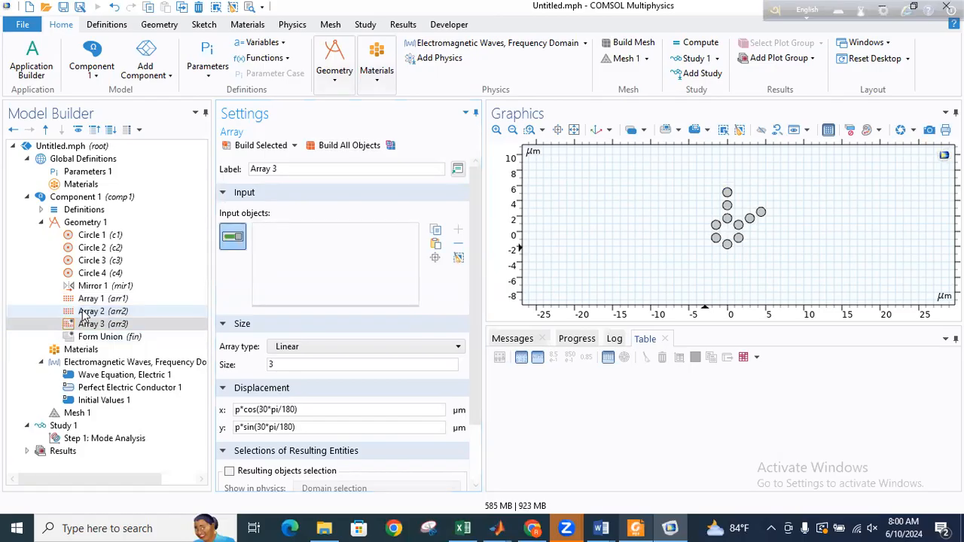
click(85, 314)
key(ctrl+shift+d)
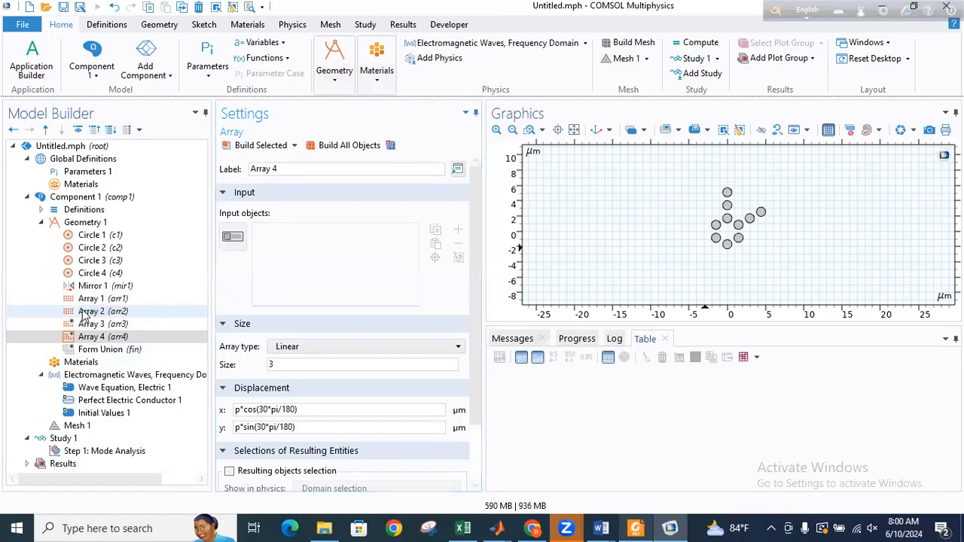
- Apply Array 3 to circle c3 with displacement x = p*cos(330*pi/180) and y = p*sin(330*pi/180), and build all objects
click(103, 324)
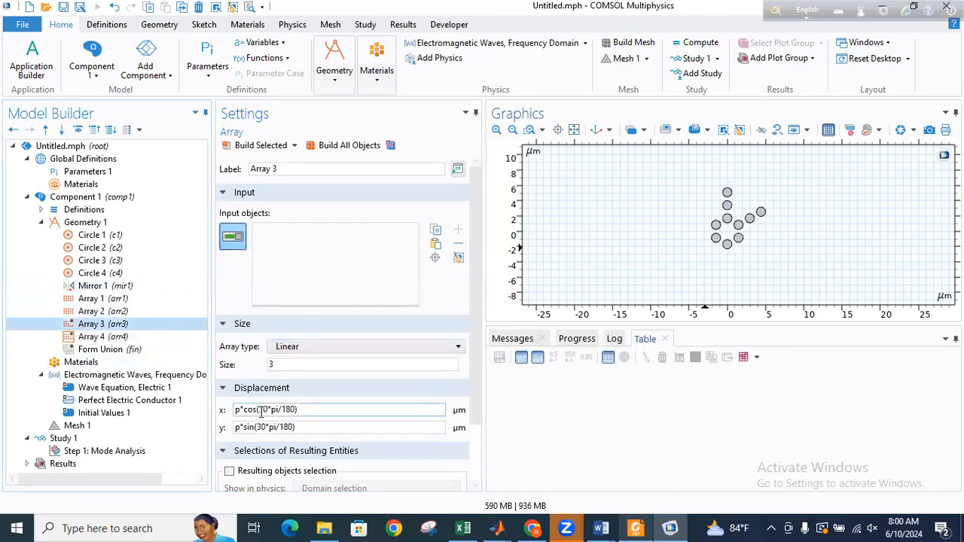
click(739, 239)
click(263, 410)
key(BackSpace)
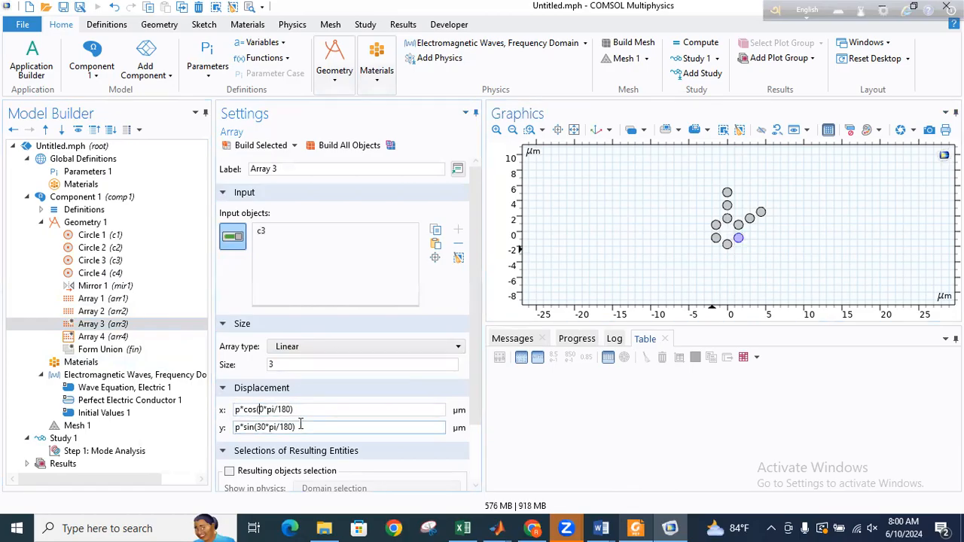
text(330)
click(264, 427)
text(3)
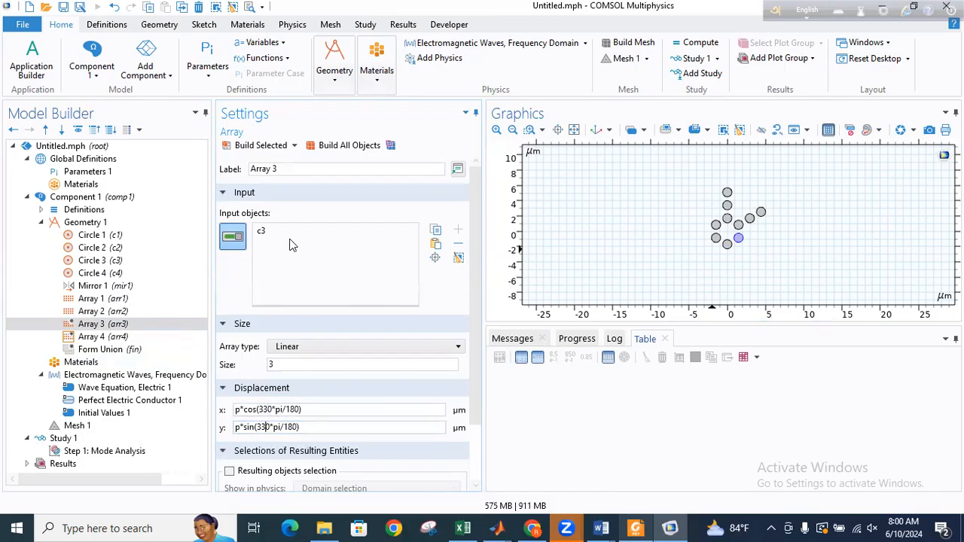
click(335, 147)
click(544, 296)
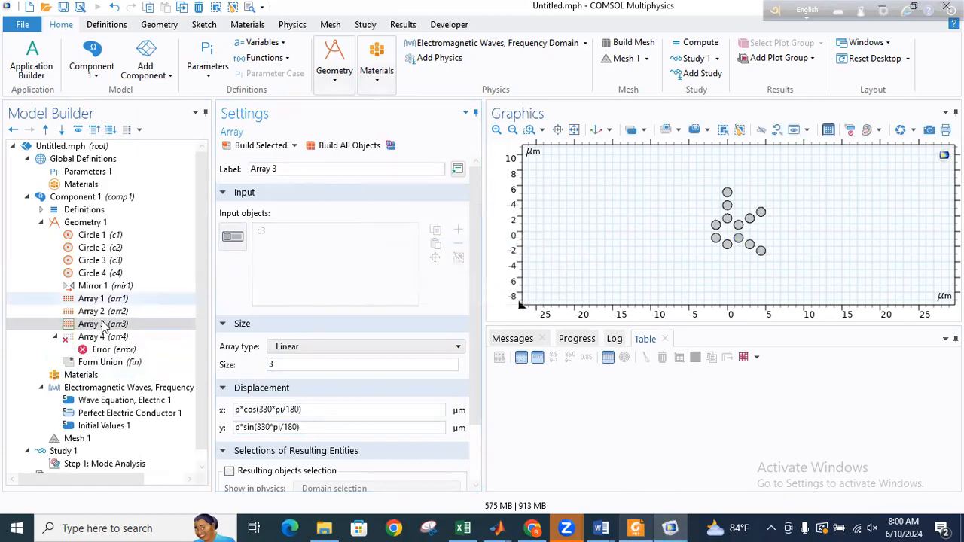
- Apply Array 4 to circle c4 with displacement x = p*cos(270*pi/180) and y = p*sin(270*pi/180), and build all objects
click(97, 336)
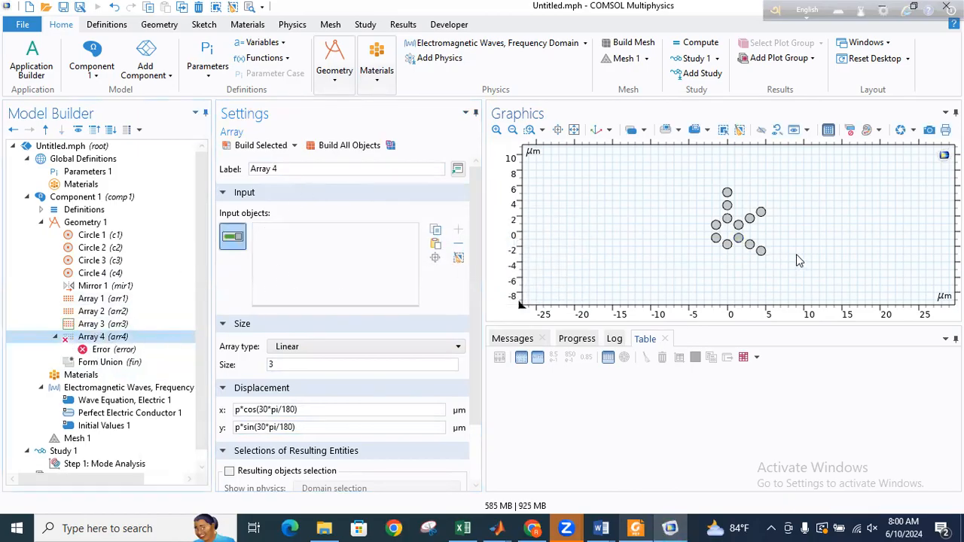
click(728, 246)
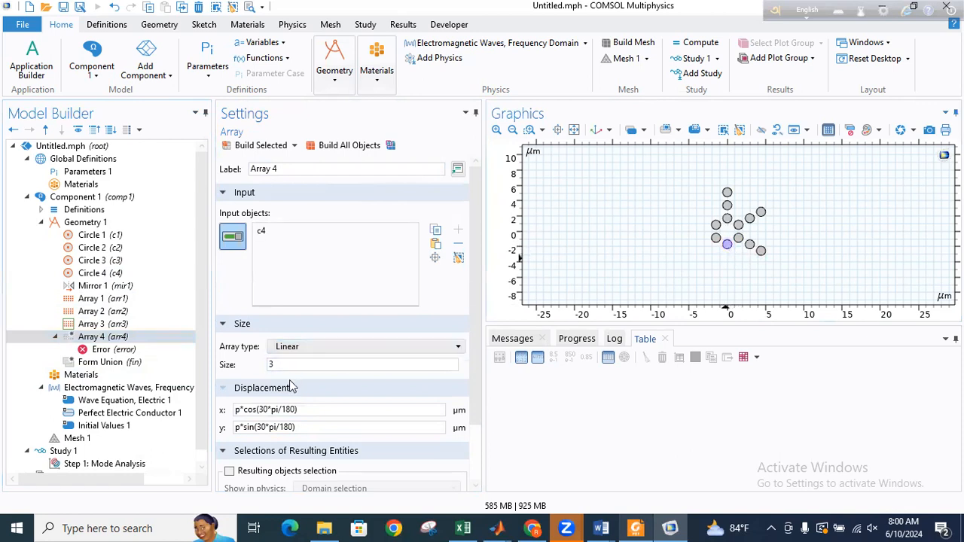
click(266, 409)
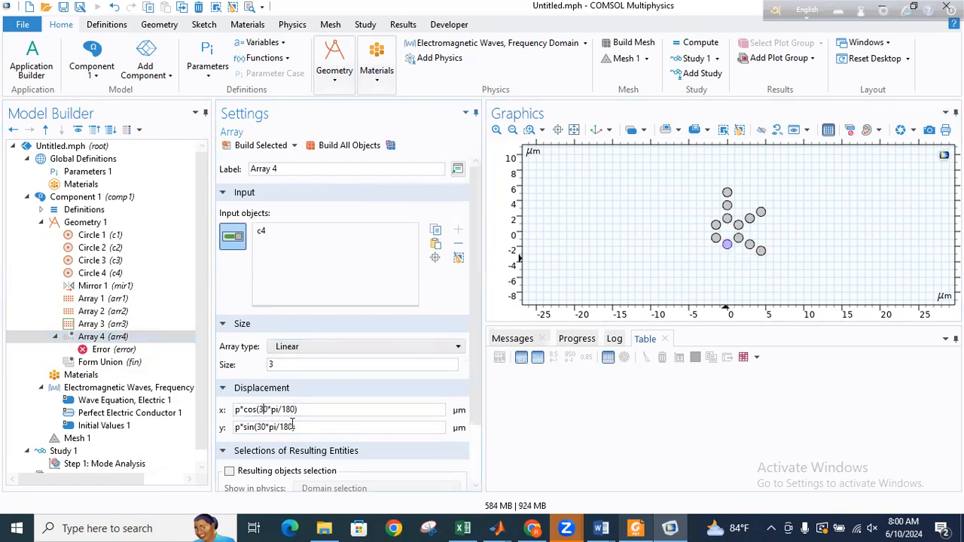
key(BackSpace)
key(BackSpace)
text(270)
key(BackSpace)
click(264, 427)
key(BackSpace)
key(BackSpace)
text(270)
click(349, 147)
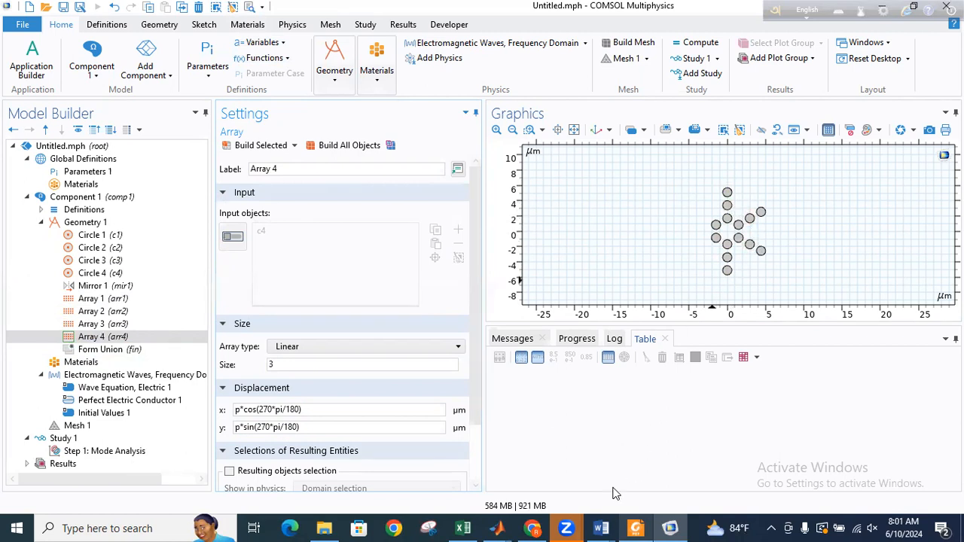
- After checking the PCF cross sections in Foxit PDF Reader, duplicate Array 4 in COMSOL Multiphysics for hole arr3(1) and build all objects
click(635, 529)
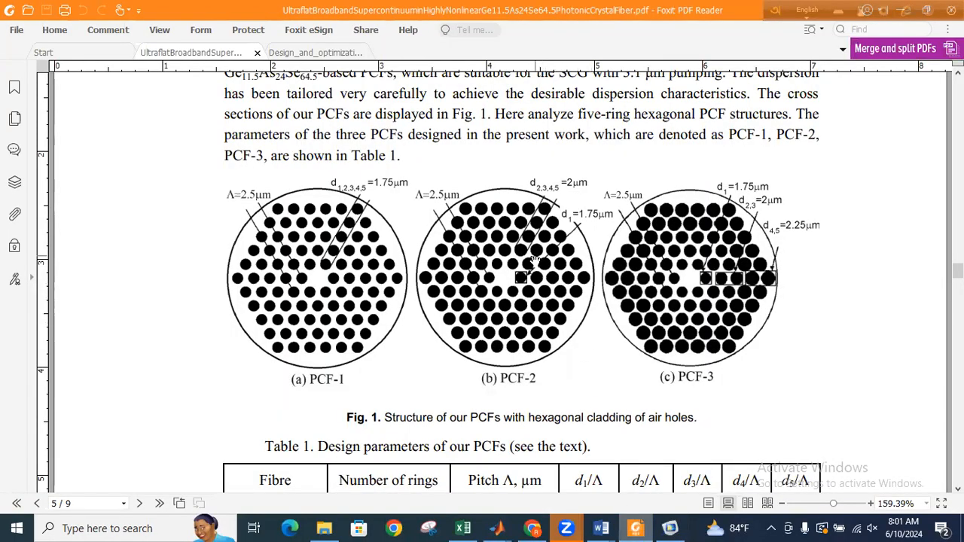
click(670, 528)
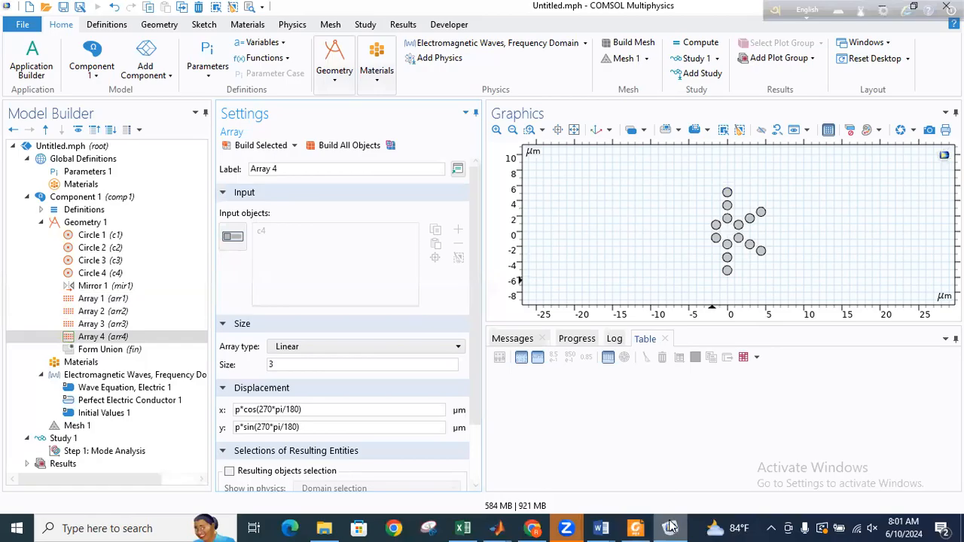
click(92, 338)
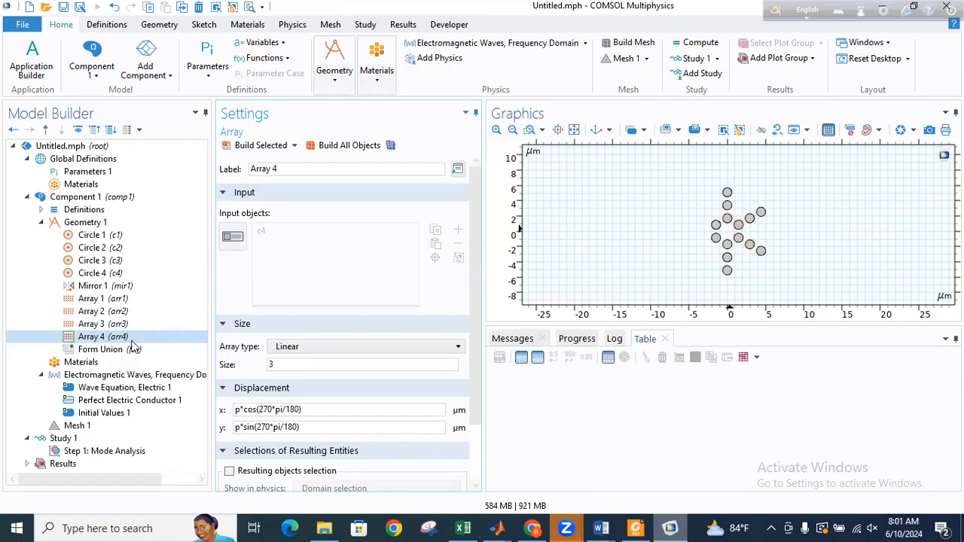
key(ctrl+shift+d)
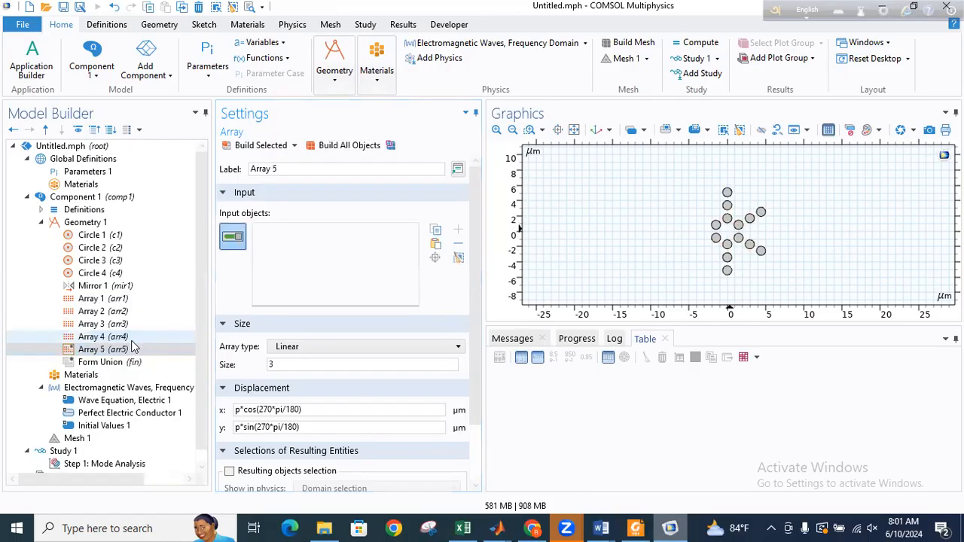
click(740, 241)
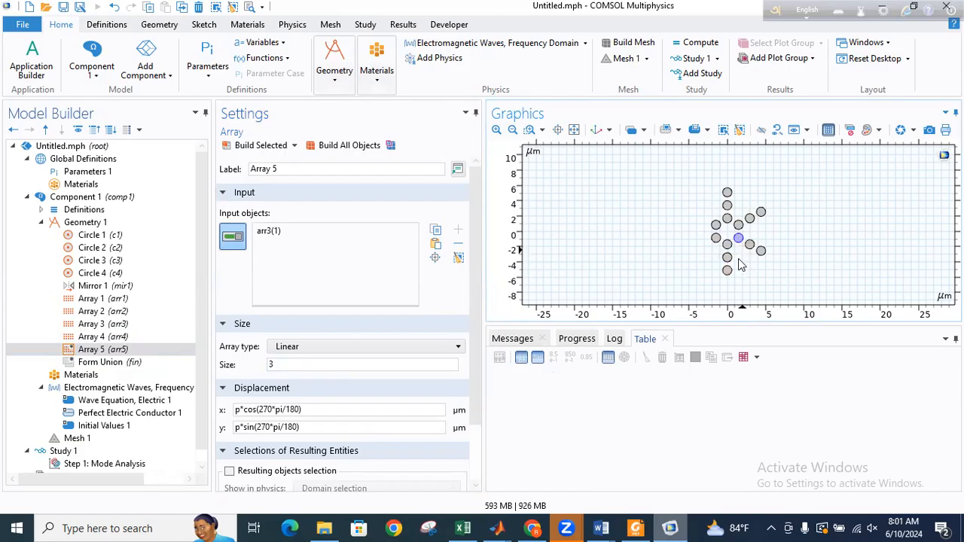
click(264, 409)
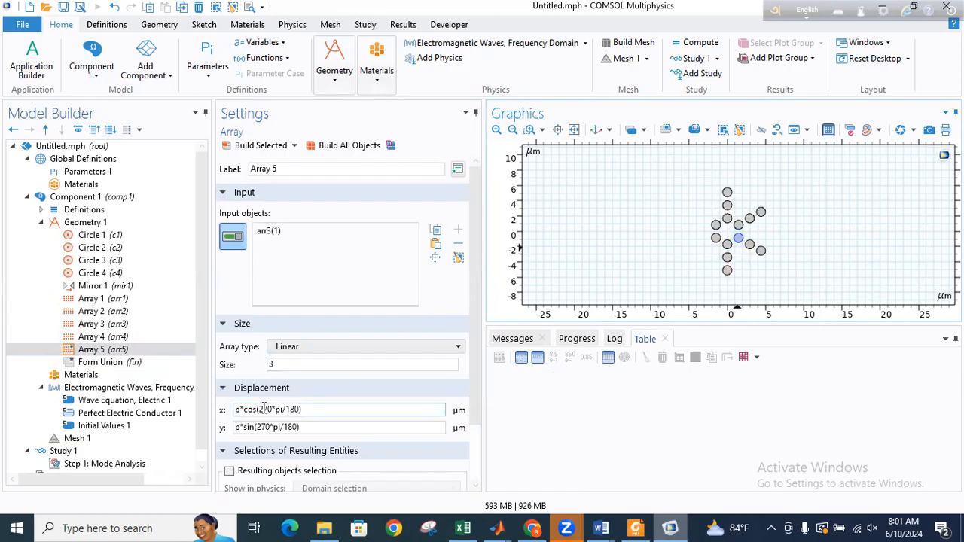
click(337, 149)
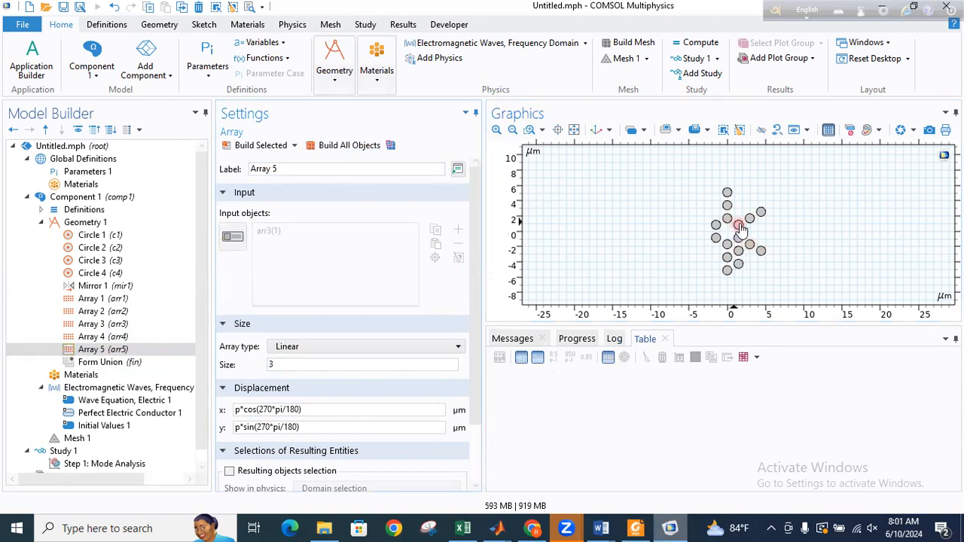
- Duplicate Array 5 for hole arr2(1) with displacement x = p*cos(90*pi/180) and y = p*sin(90*pi/180), and build all objects
click(108, 351)
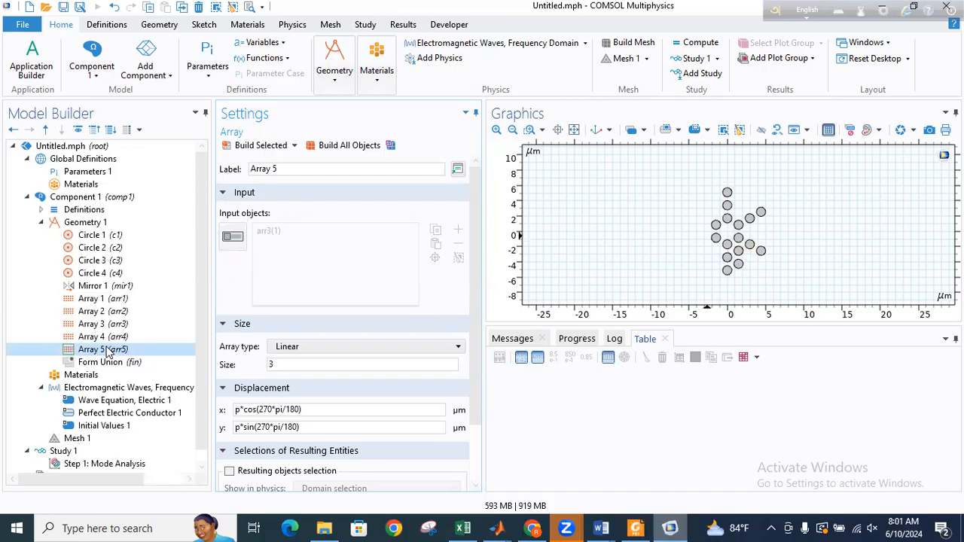
key(ctrl+shift+d)
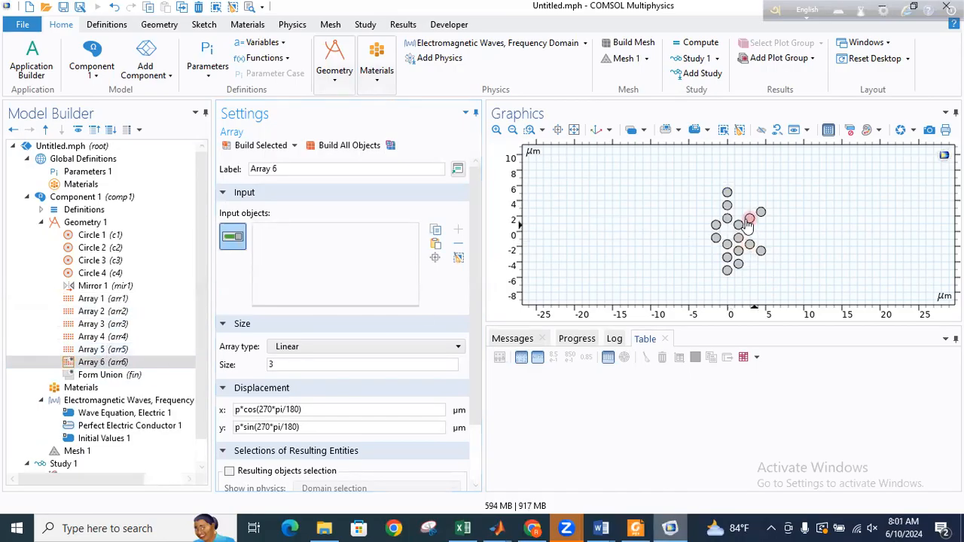
click(278, 408)
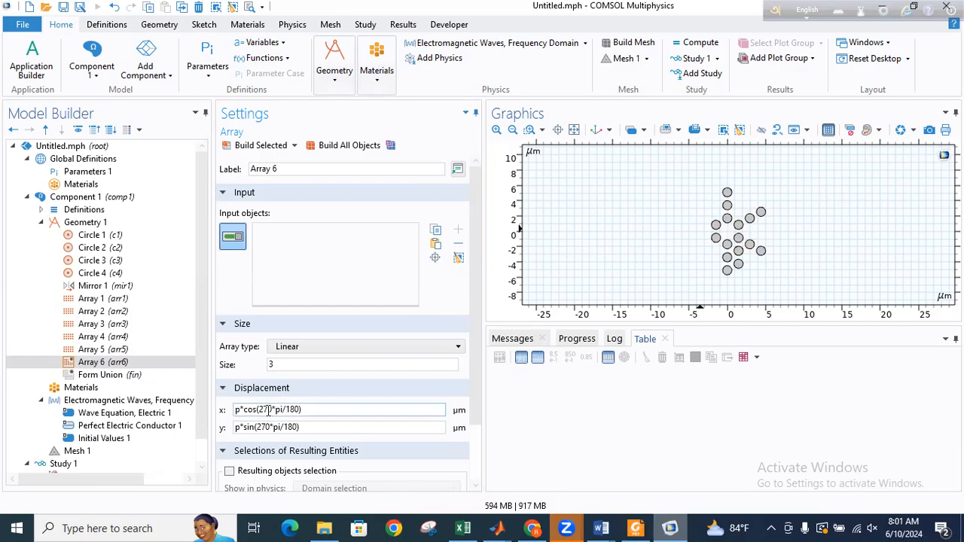
text(90)
click(307, 427)
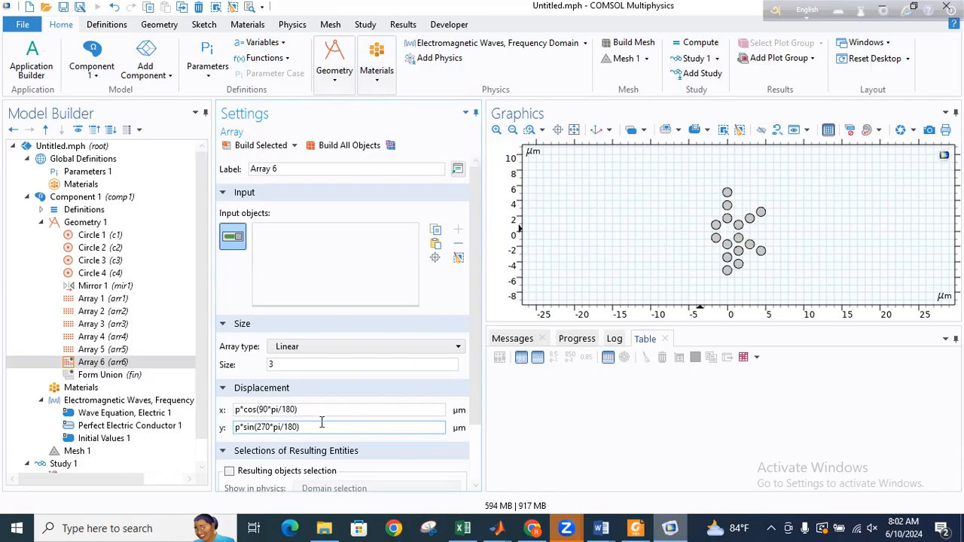
click(264, 428)
key(BackSpace)
key(BackSpace)
text(9)
key(Return)
click(739, 230)
click(338, 150)
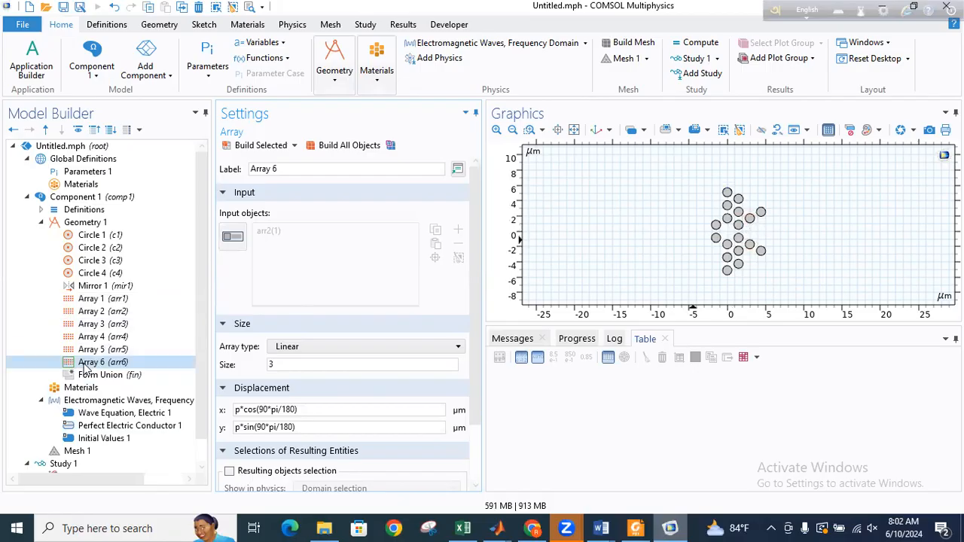
- Duplicate Array 6 for hole arr2(2) with a size of 2, and build all objects
key(ctrl+shift+d)
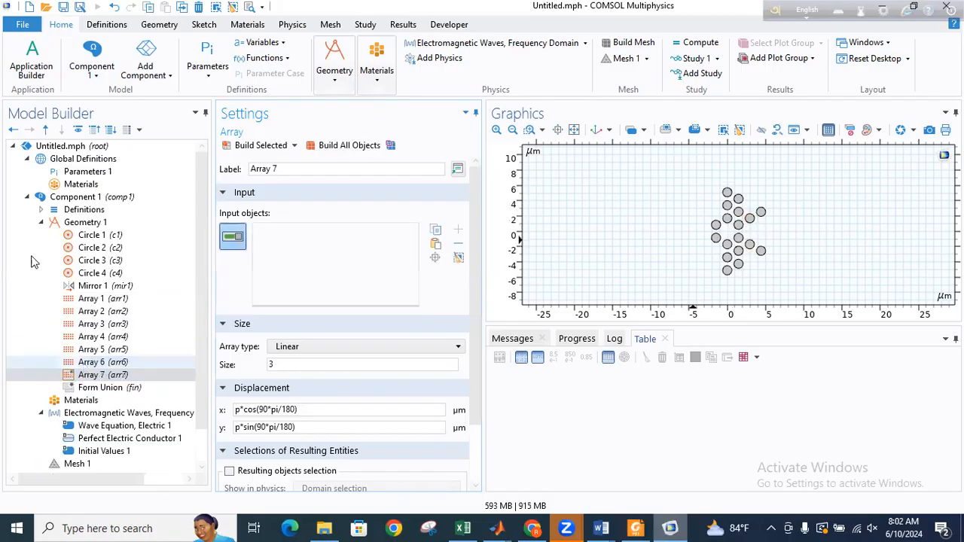
click(750, 217)
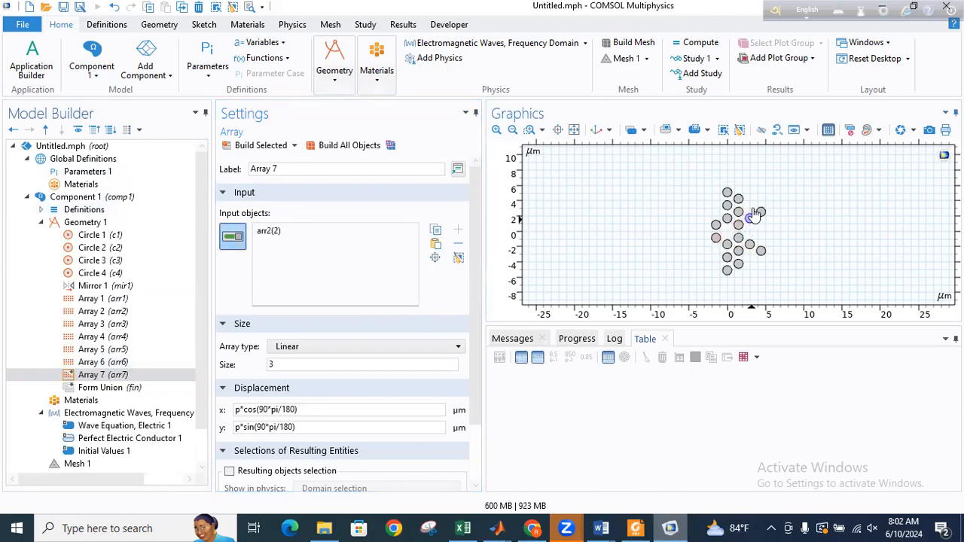
double_click(264, 366)
text(2)
click(254, 409)
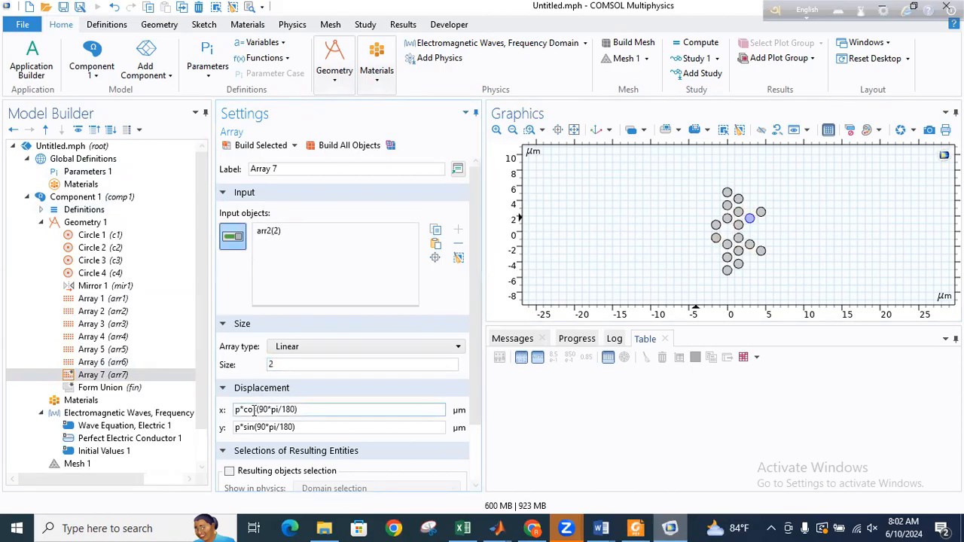
click(329, 148)
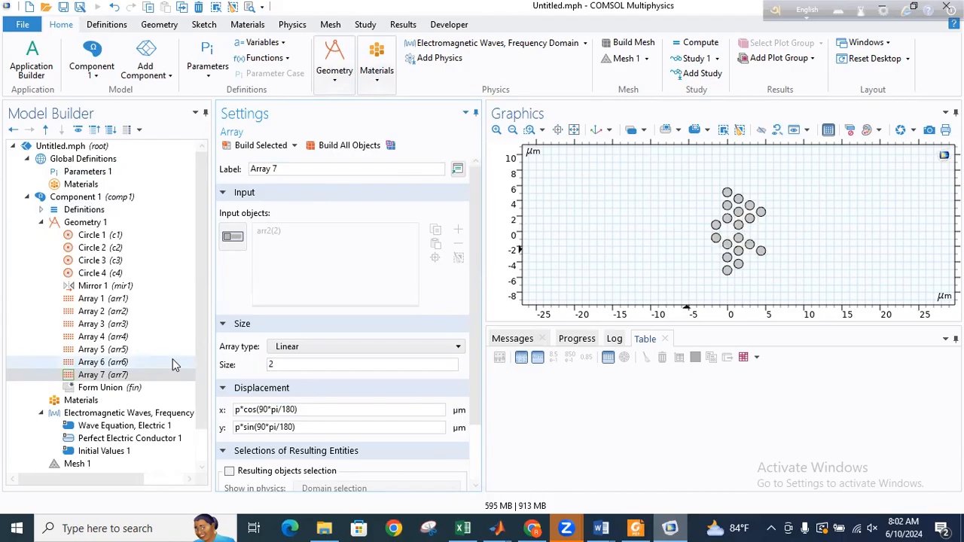
- Duplicate Array 7 for hole arr7(1) with displacement x = p*cos(270*pi/180) and y = p*sin(270*pi/180), and build all objects
key(ctrl+shift+d)
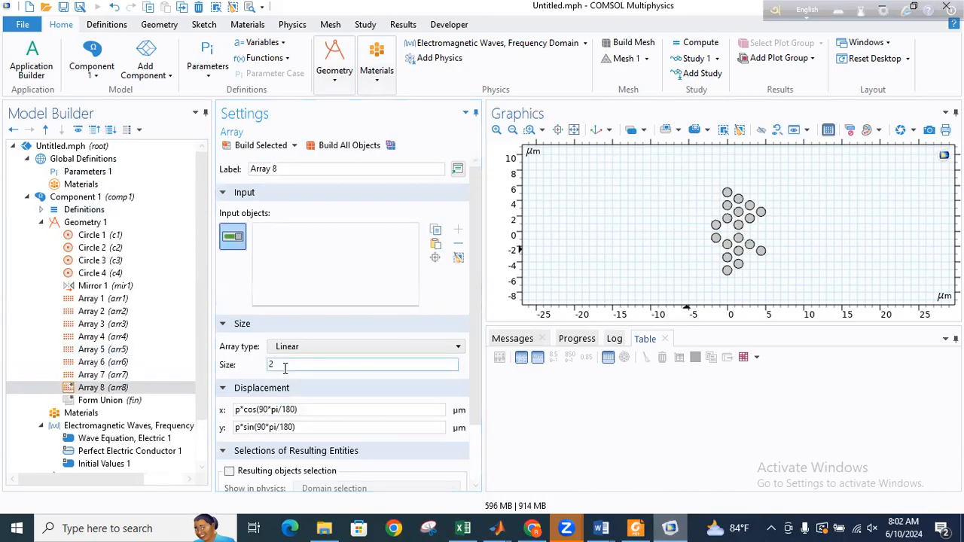
key(BackSpace)
text(27)
click(261, 428)
key(BackSpace)
text(27)
click(749, 220)
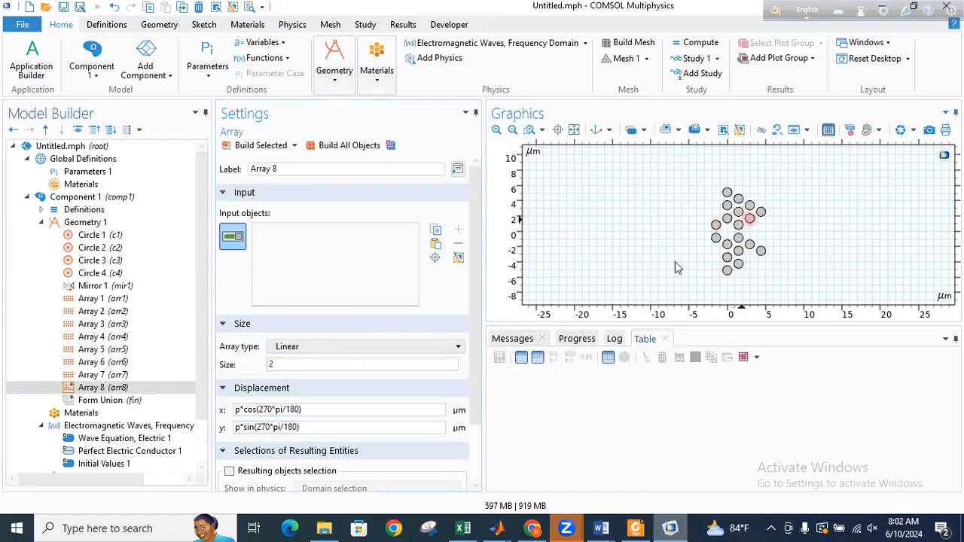
click(337, 147)
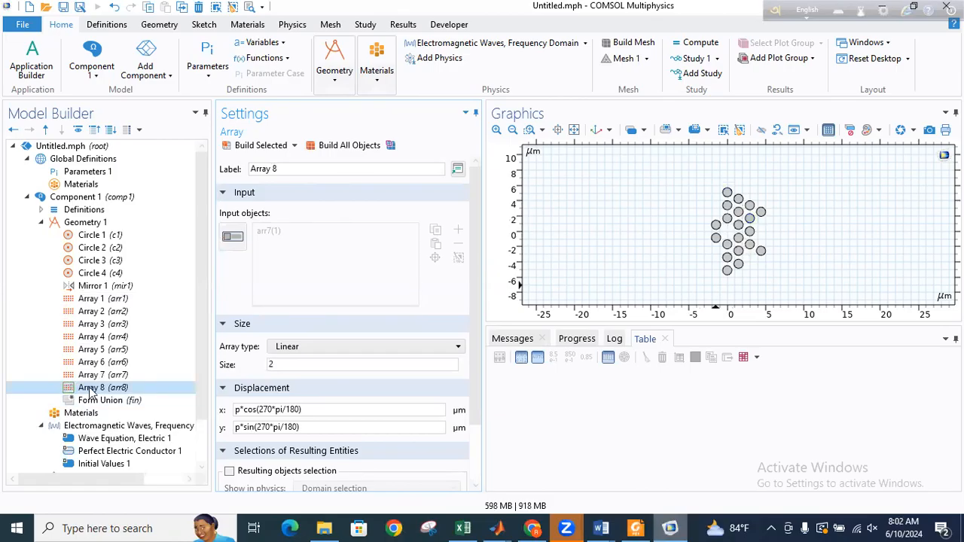
- Duplicate Array 8 with hole arr3(2) as the input object, and build all objects
key(ctrl+shift+d)
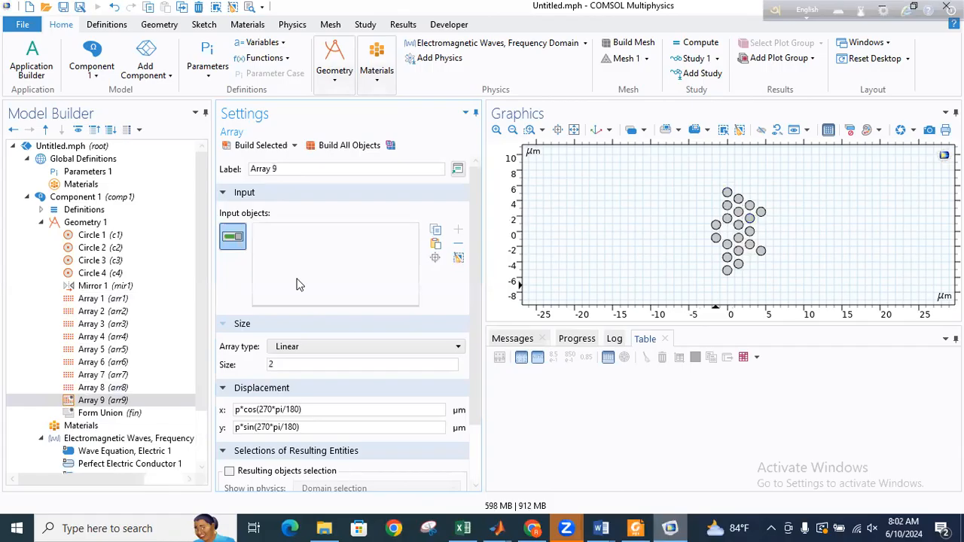
click(749, 246)
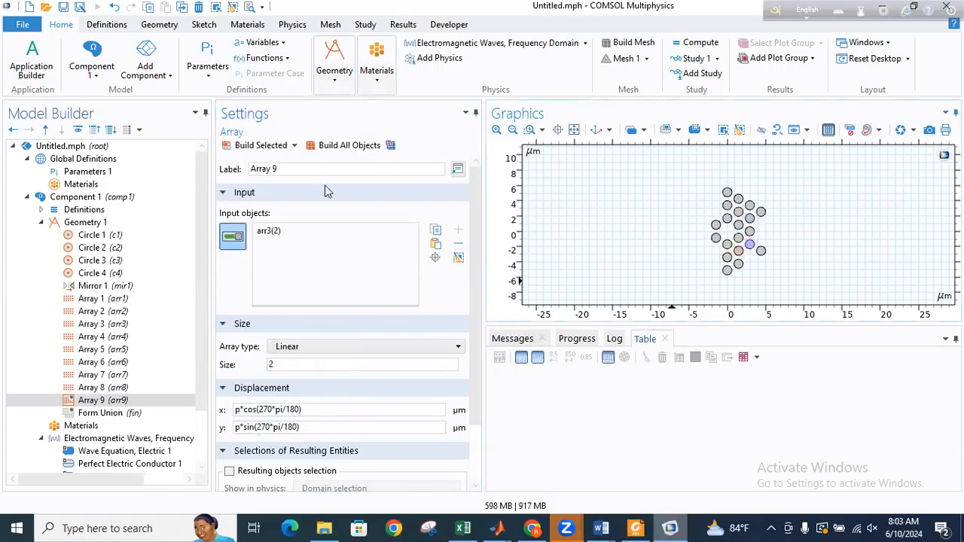
click(343, 145)
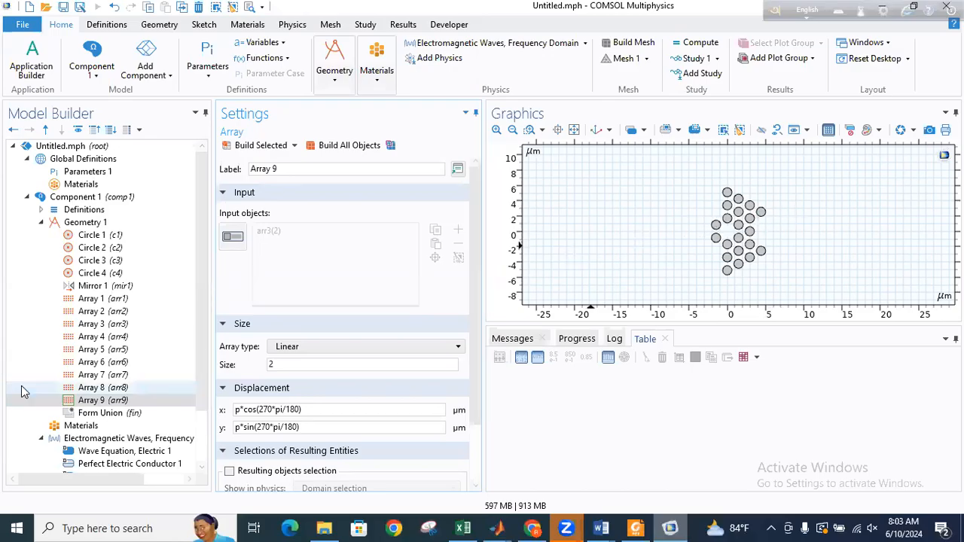
- Duplicate Array 9 for hole arr2(3) with a size of 3, and build all objects
key(ctrl+shift+d)
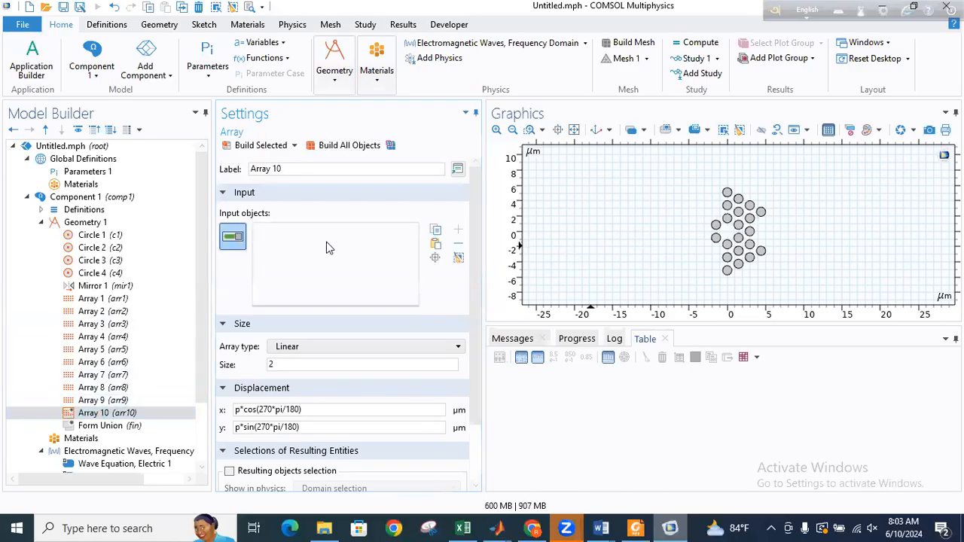
click(762, 253)
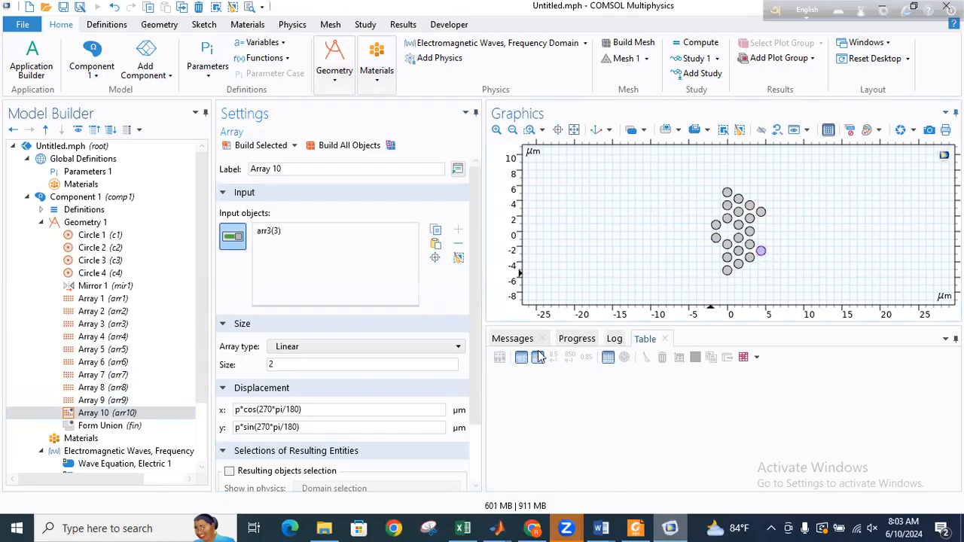
click(761, 212)
click(761, 251)
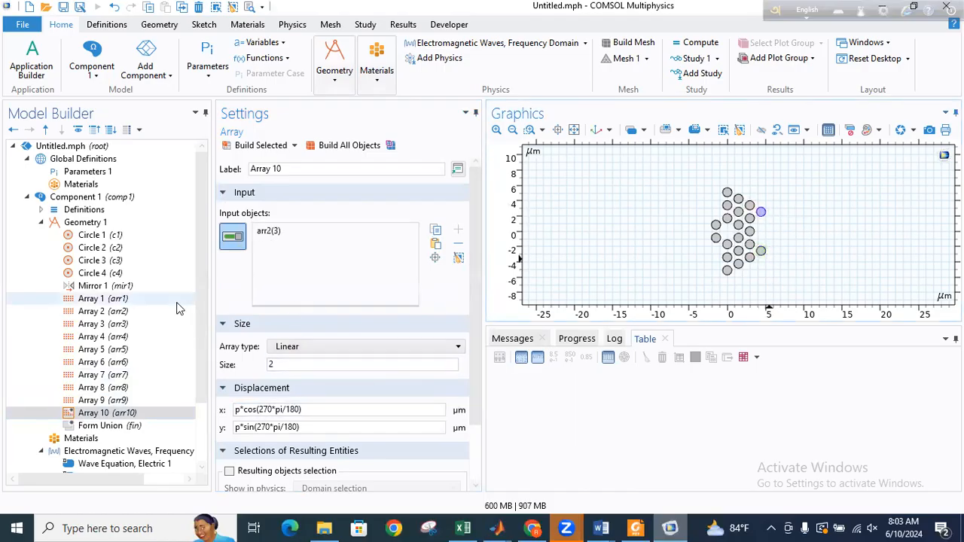
click(286, 366)
text(3)
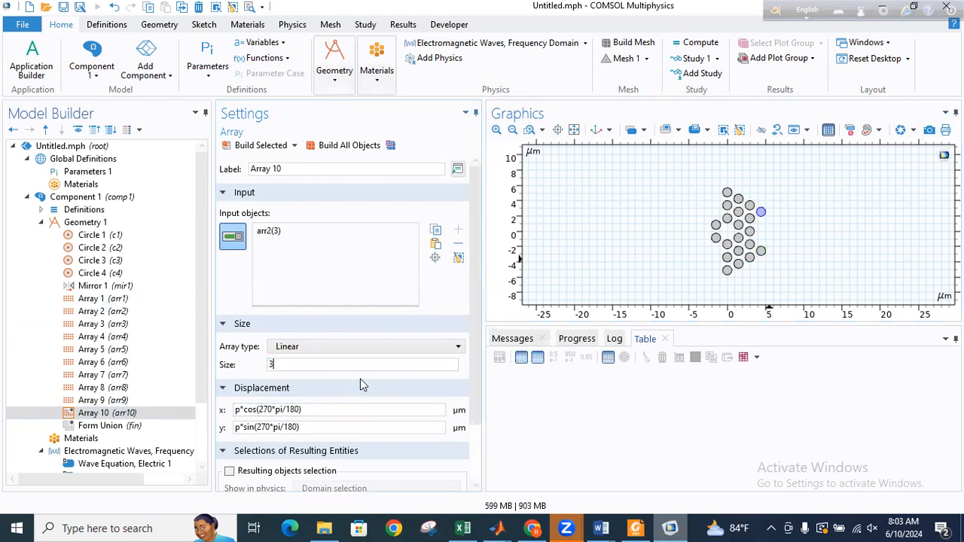
click(349, 146)
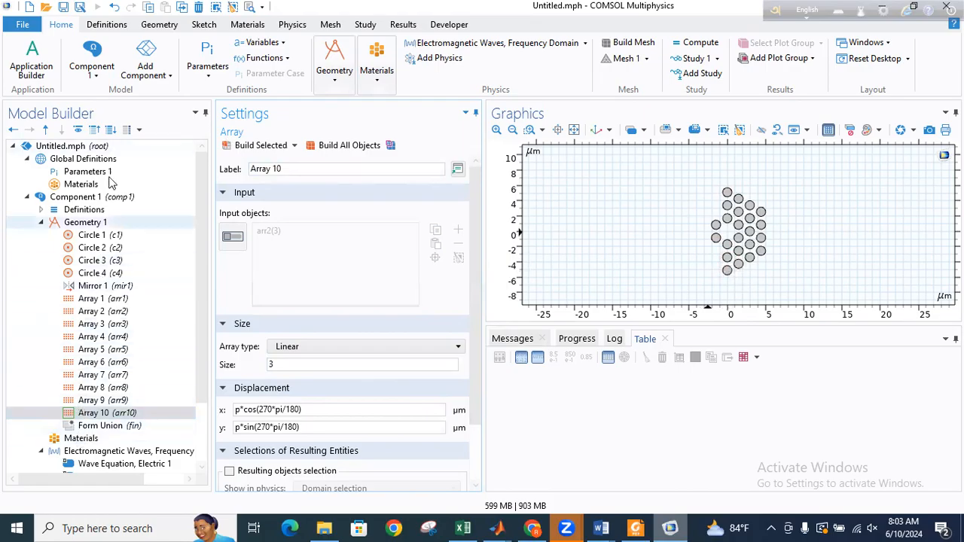
- Add a second Mirror transform to Geometry 1 and set it to keep the input objects
click(91, 224)
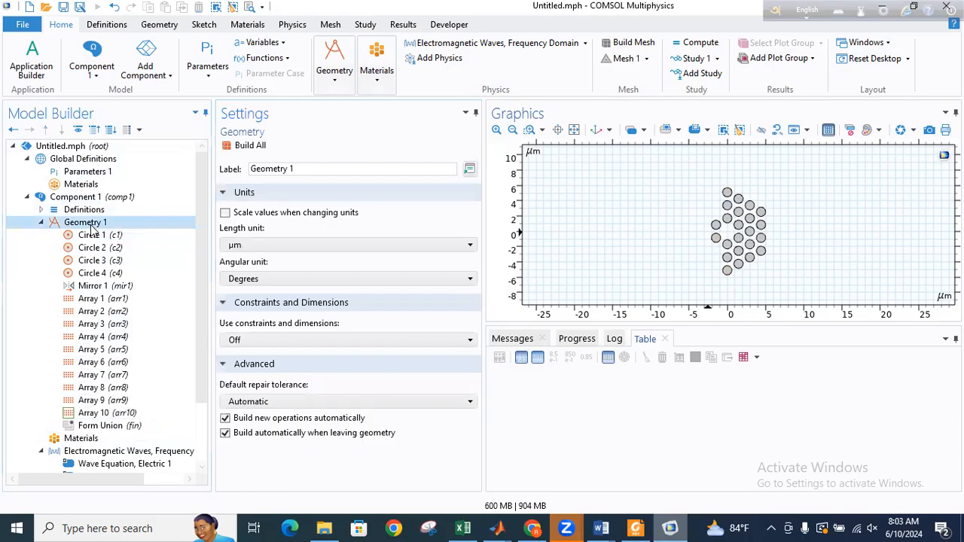
right_click(92, 226)
mouse_move(155, 309)
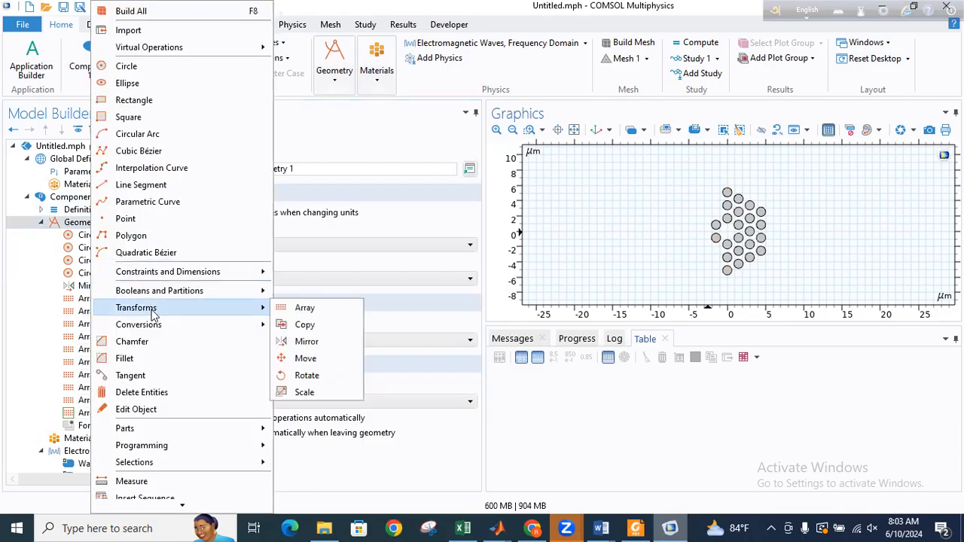
click(303, 342)
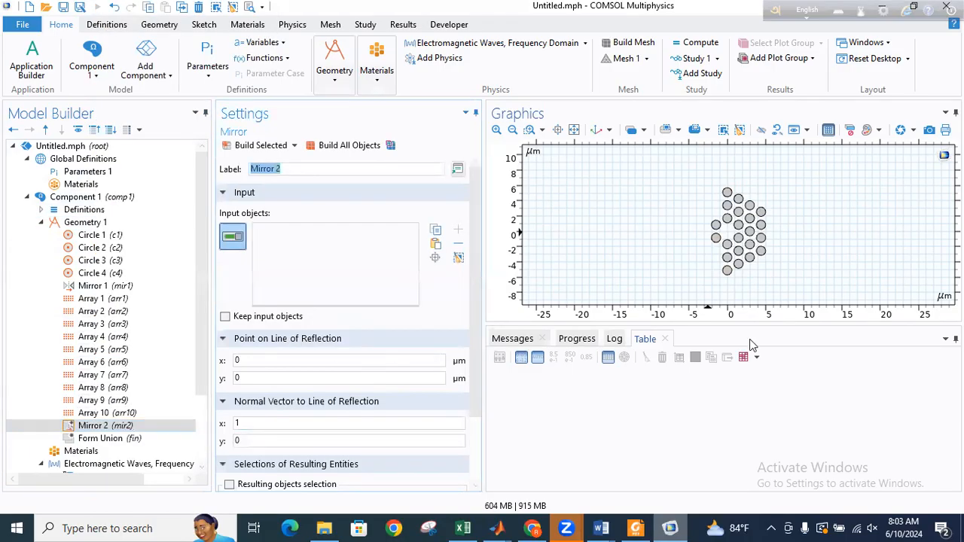
click(234, 318)
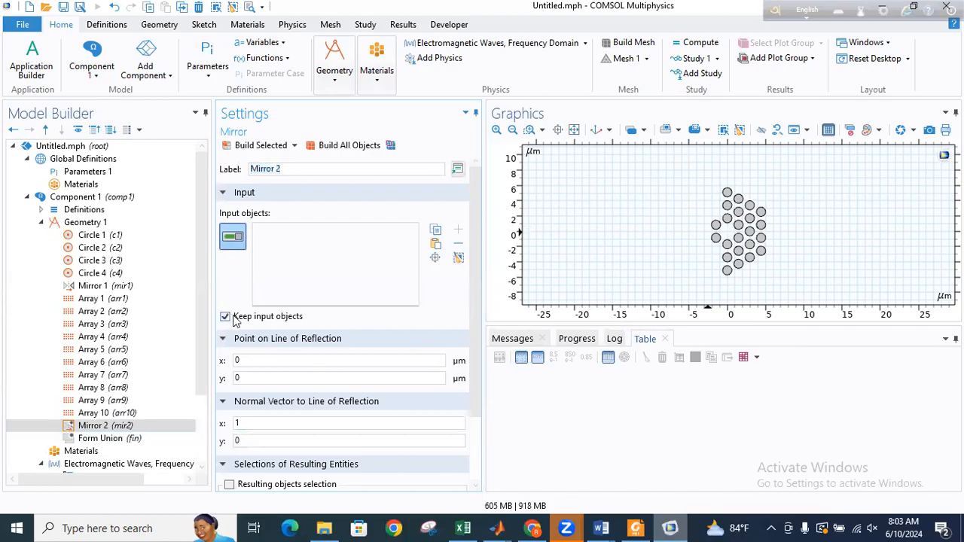
- Choose the second- and third-ring holes on the centre line and the positive-x half as mirror inputs, and build all objects
click(728, 271)
click(727, 258)
click(738, 251)
click(739, 264)
click(749, 250)
click(751, 235)
click(761, 251)
click(761, 238)
click(761, 225)
click(761, 211)
click(750, 205)
click(738, 198)
click(727, 194)
click(727, 205)
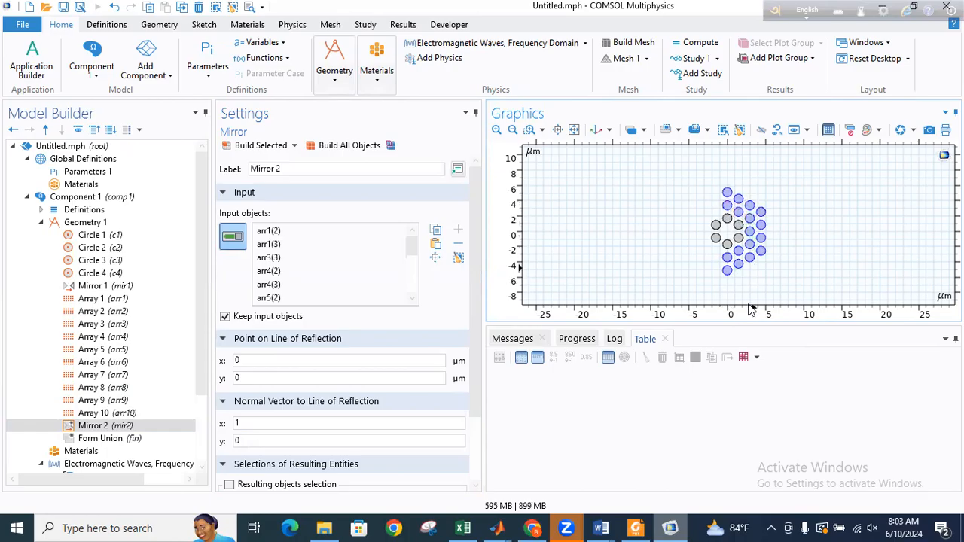
click(337, 147)
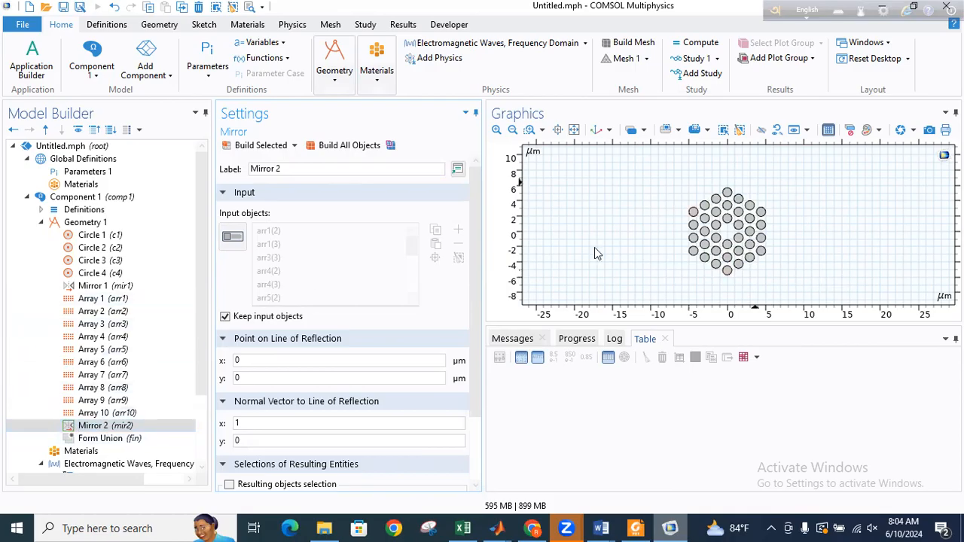
- Add a solid circle of radius R centred at the origin around the holes, and build all objects
click(73, 229)
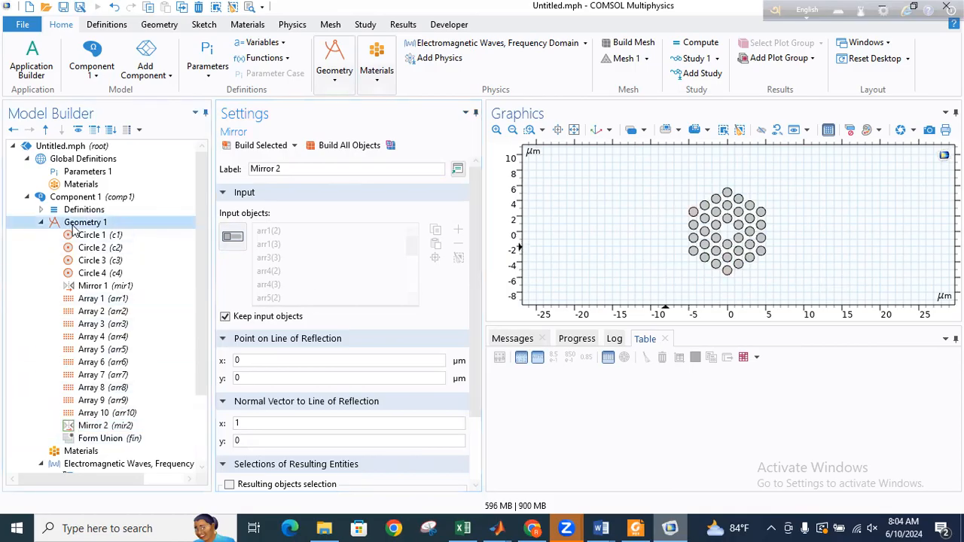
right_click(73, 230)
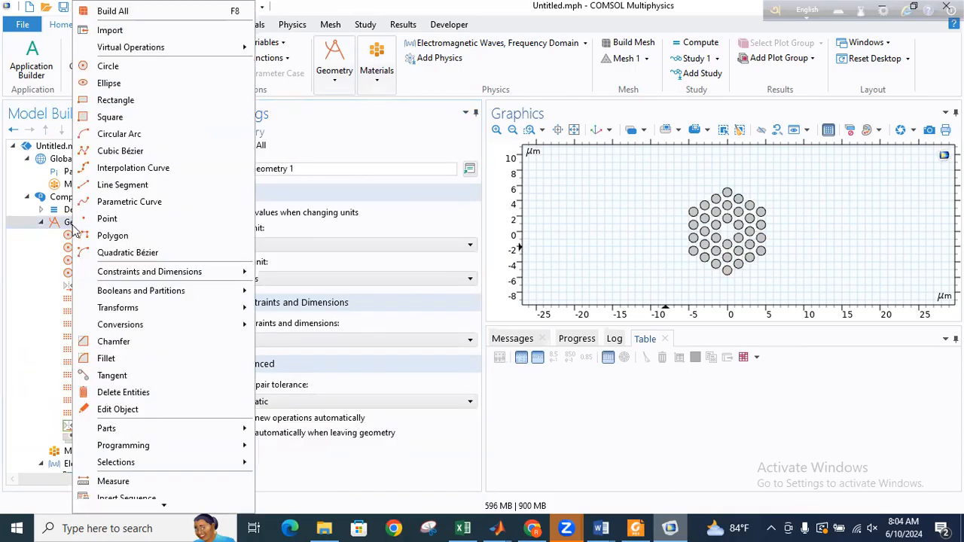
click(117, 68)
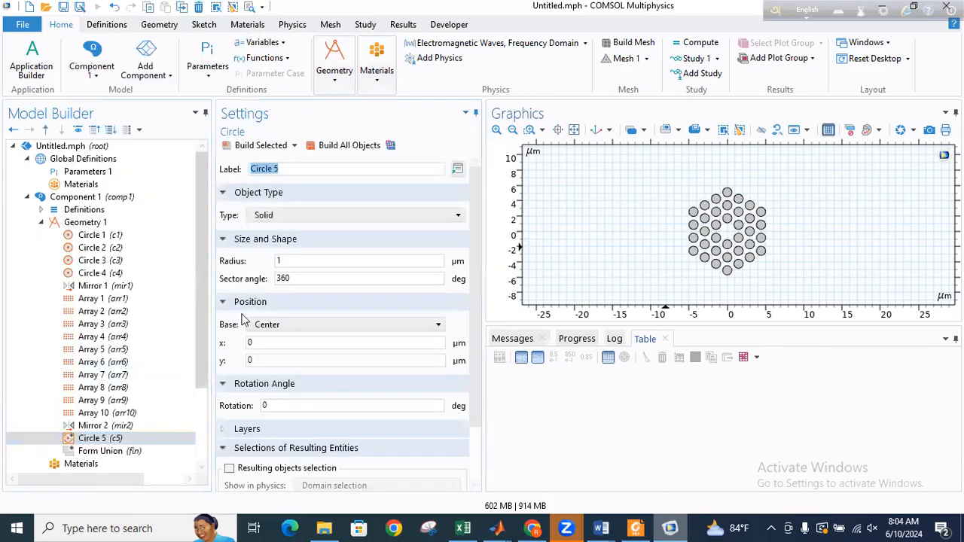
double_click(273, 262)
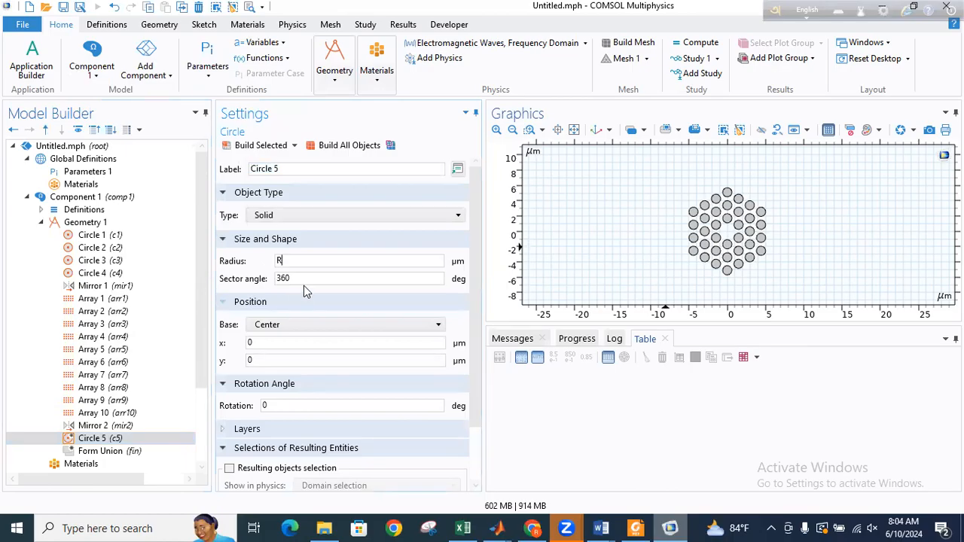
click(336, 147)
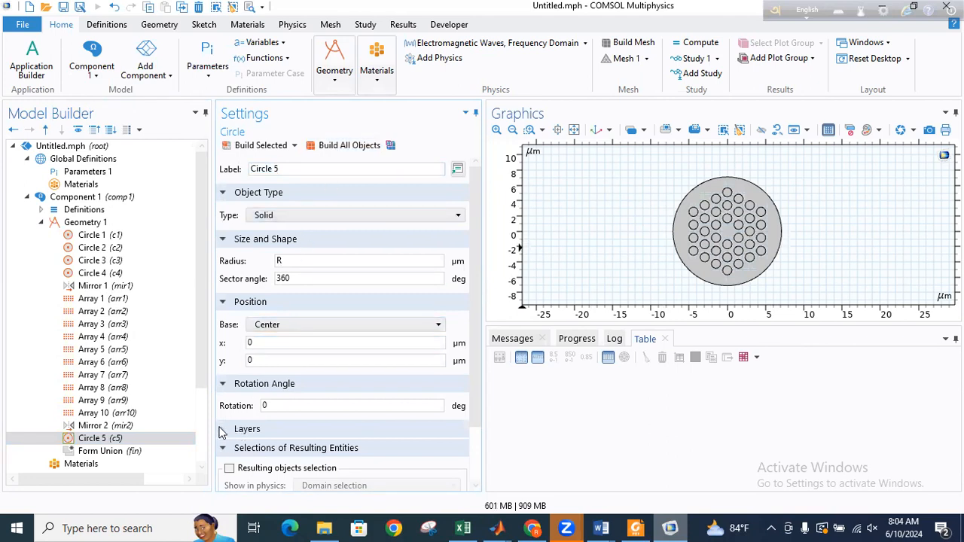
- Give Circle 5 a layer with thickness PML and build all objects
click(223, 429)
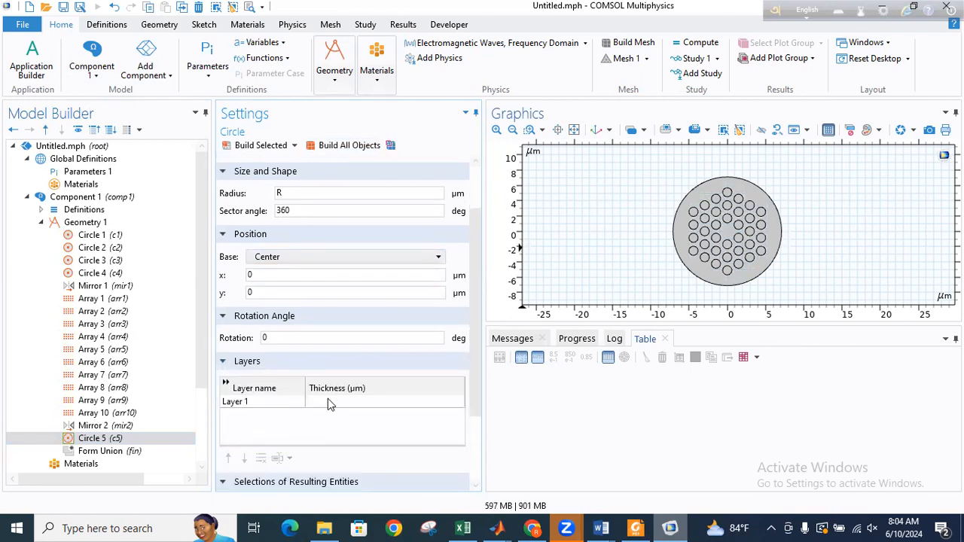
click(329, 400)
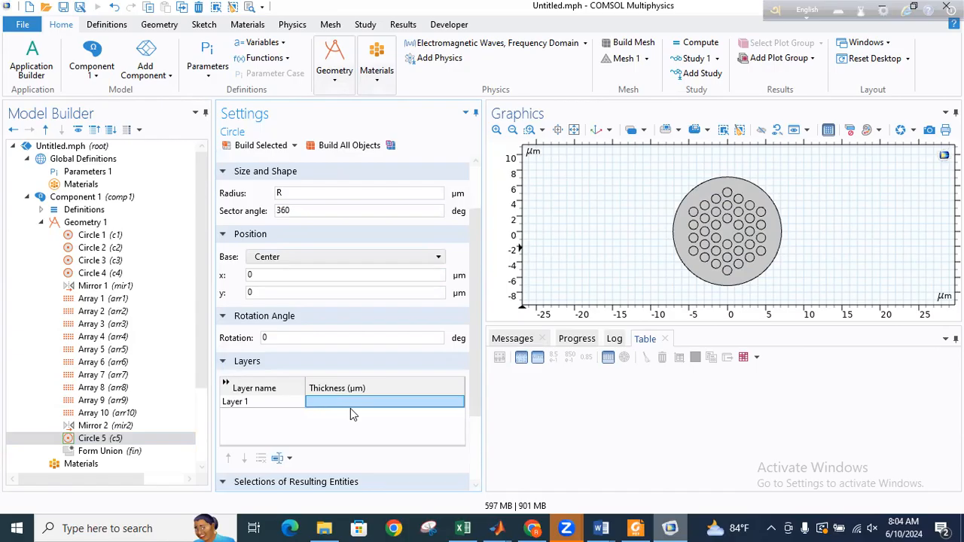
text(PML)
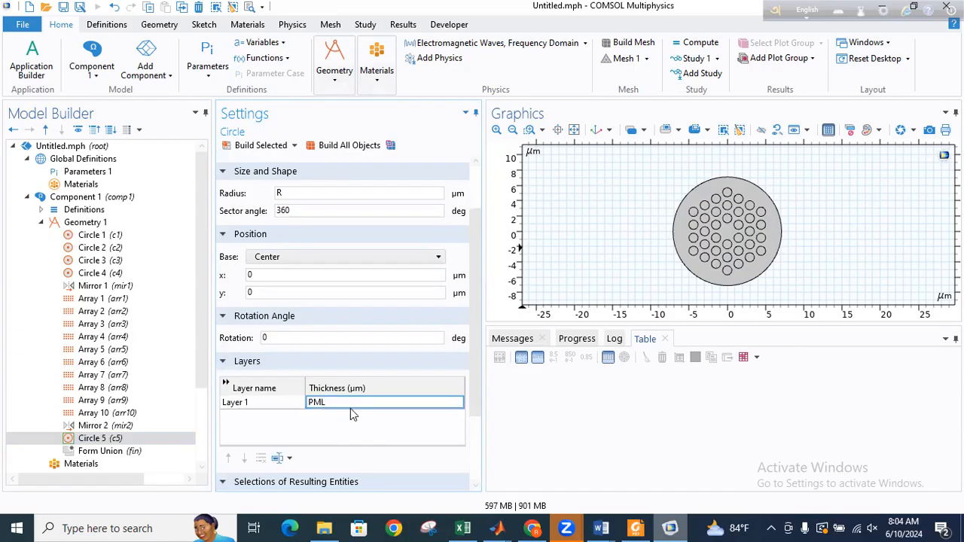
key(Return)
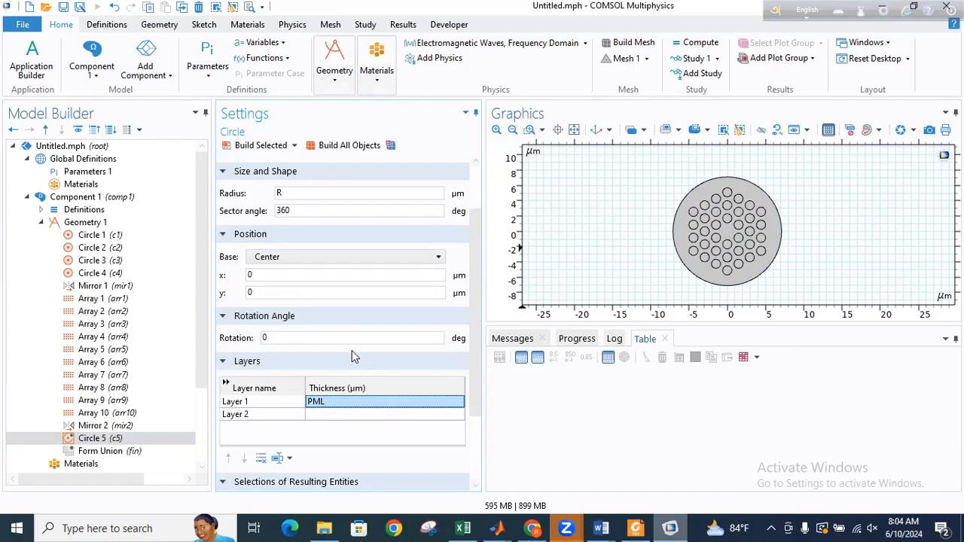
click(335, 146)
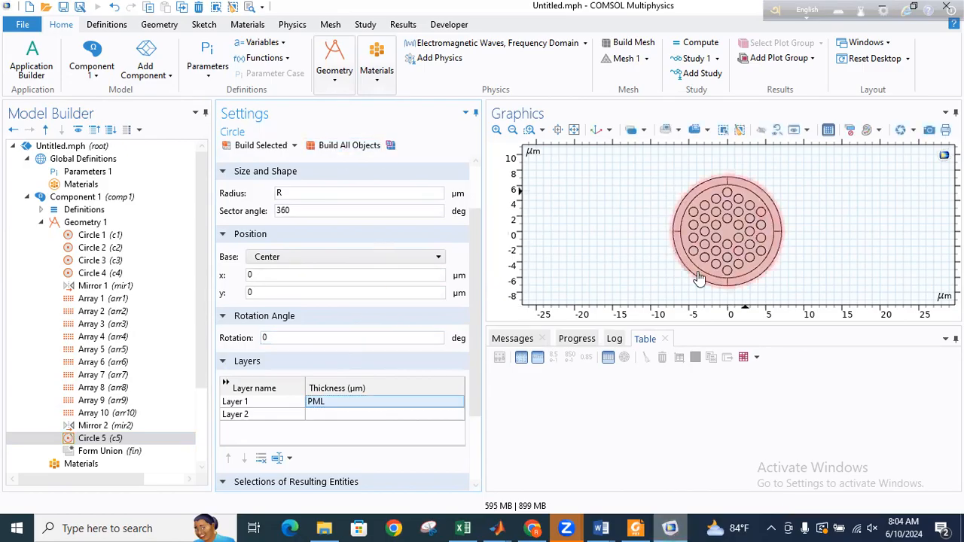
- Add a Perfectly Matched Layer to the component definitions and assign it to the four outer ring segments, domains 1 to 4
click(42, 224)
click(42, 211)
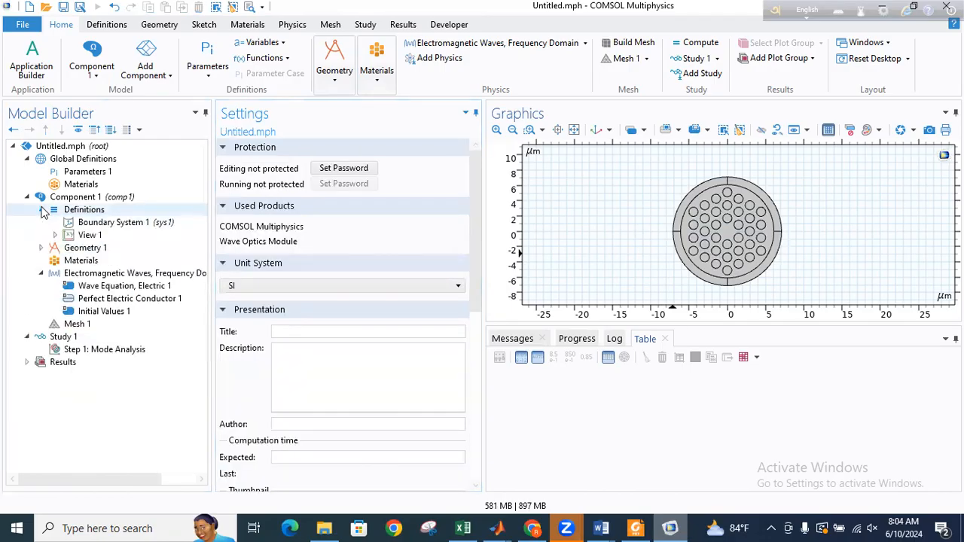
click(85, 213)
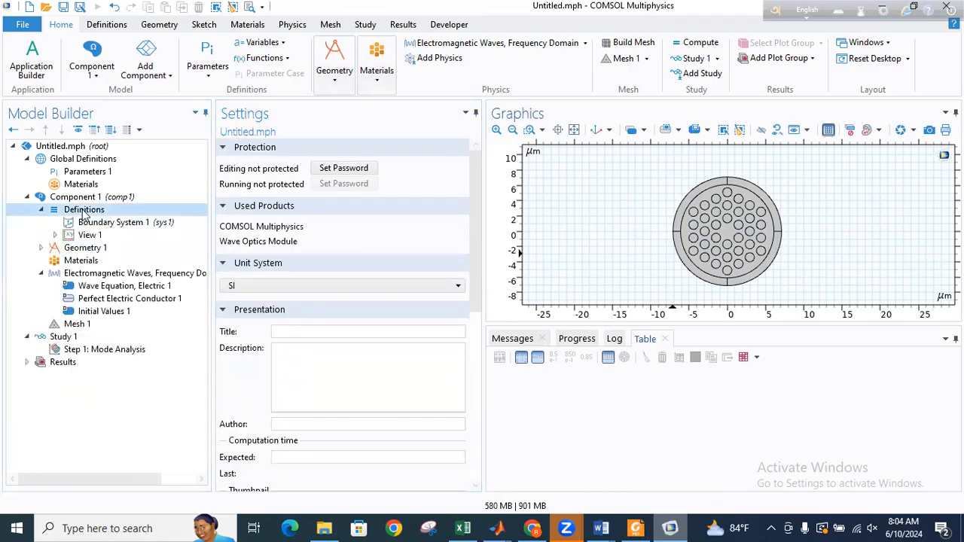
right_click(85, 215)
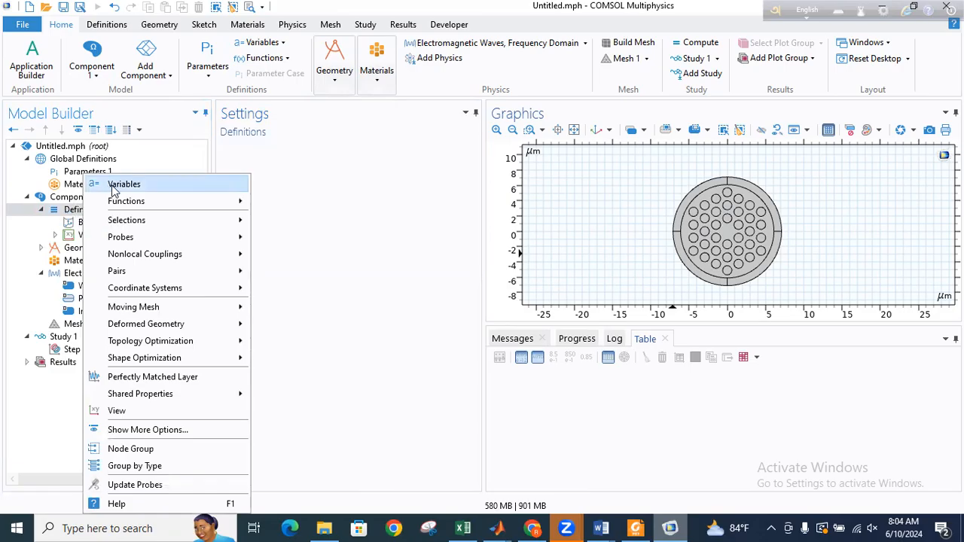
click(141, 379)
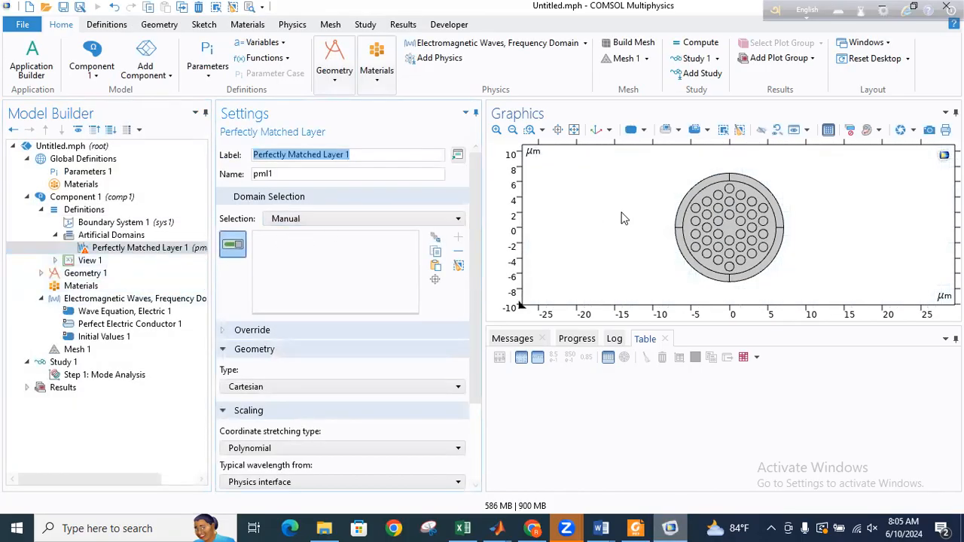
click(682, 216)
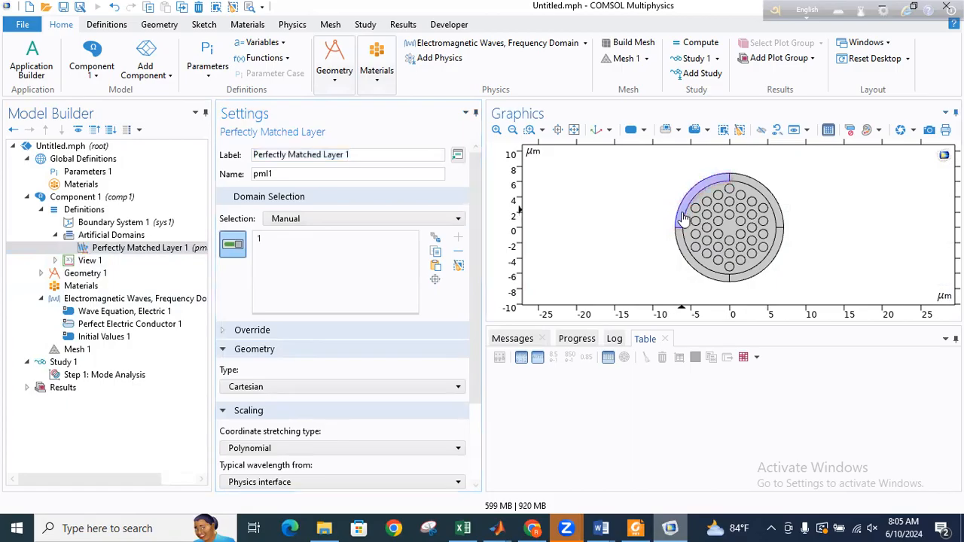
click(684, 251)
click(755, 273)
click(779, 219)
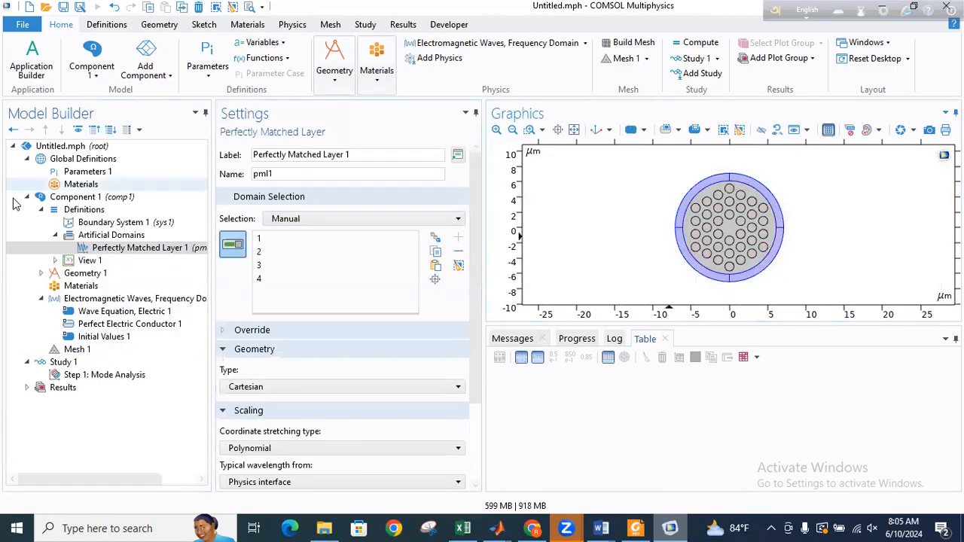
click(55, 236)
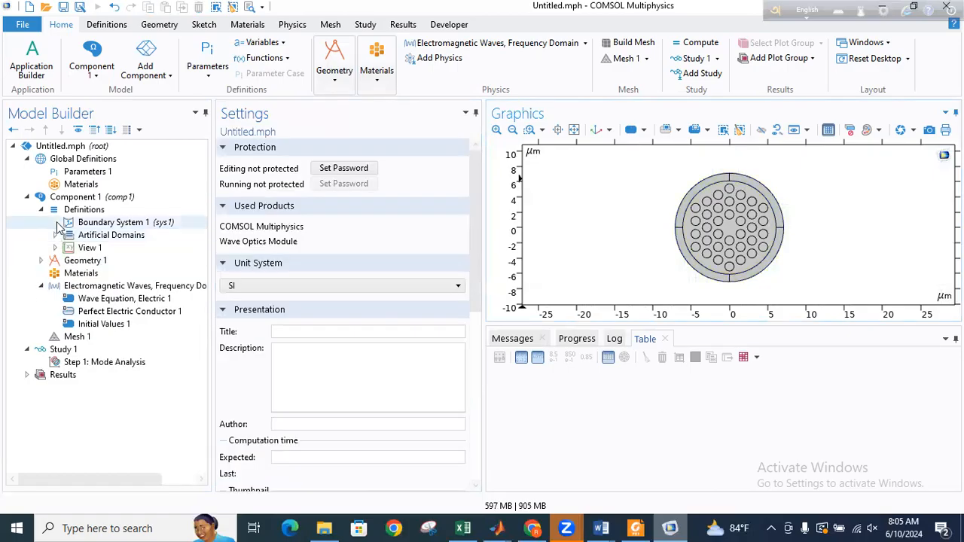
- Add a Variables node and an Integration nonlocal coupling to the component definitions
right_click(85, 211)
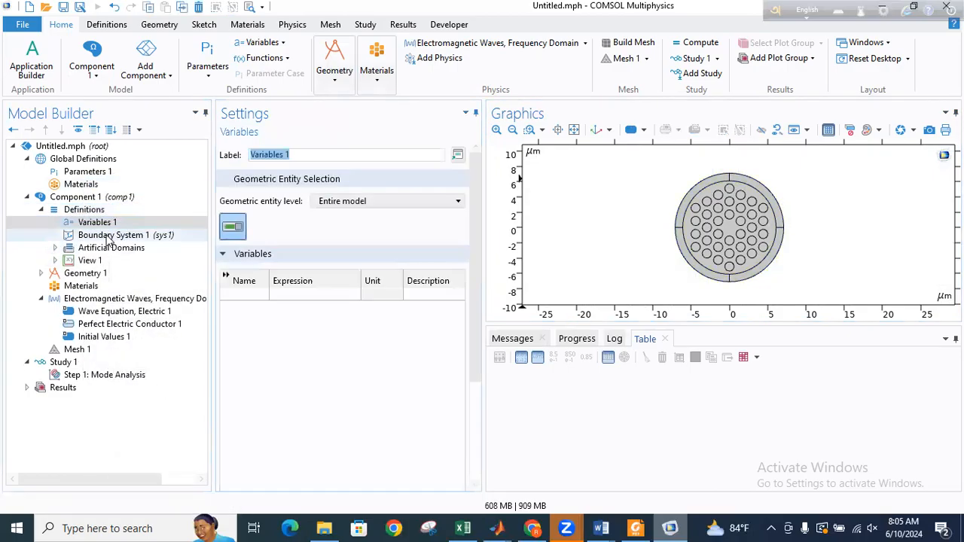
click(92, 212)
right_click(92, 213)
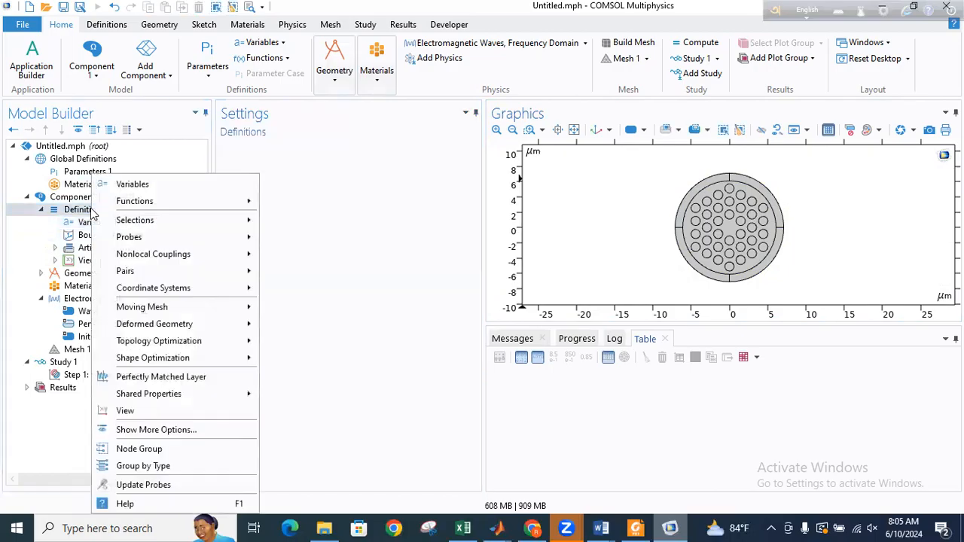
mouse_move(211, 257)
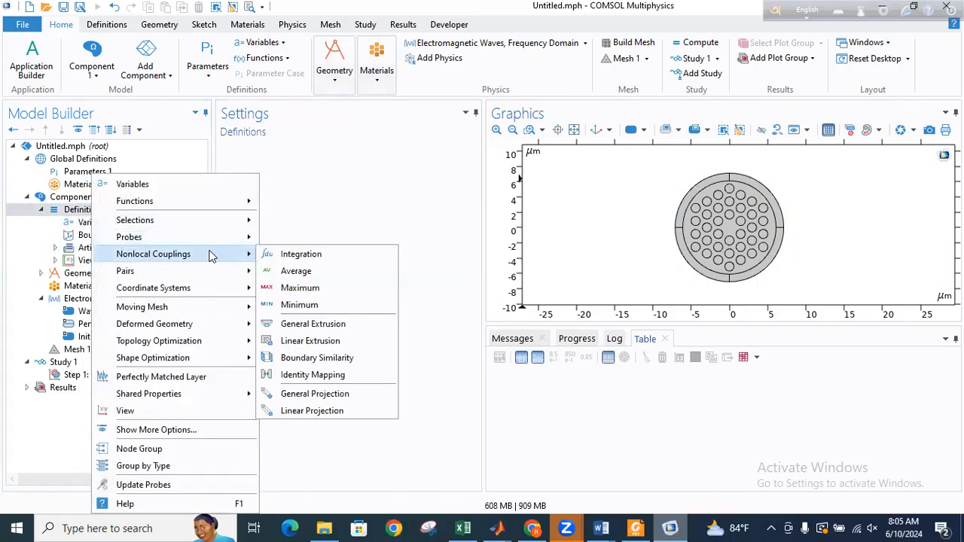
click(280, 254)
- Bring the expression (intop1((abs(Ez))^2))^2/intop1((abs(Ez))^4) from the Word notes into the first row of Variables 1
click(112, 224)
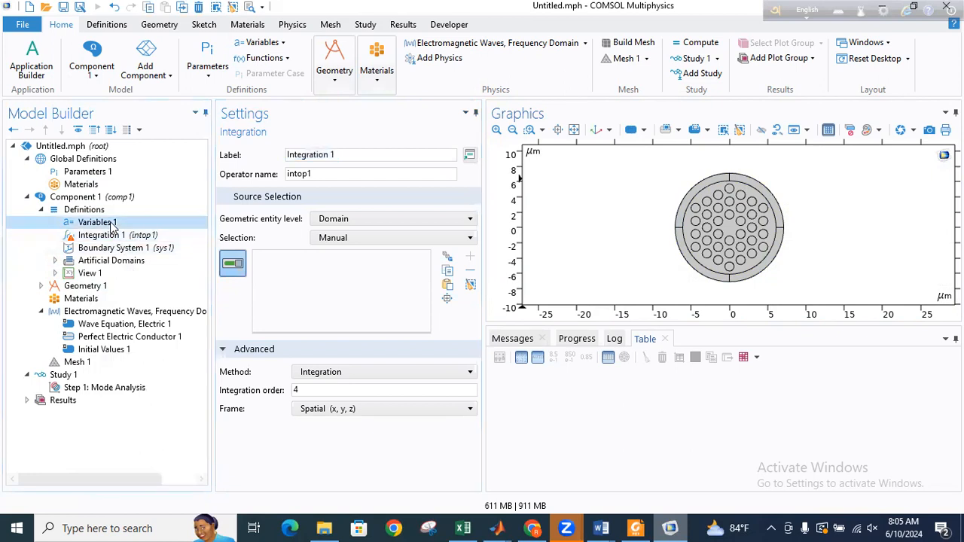
click(243, 292)
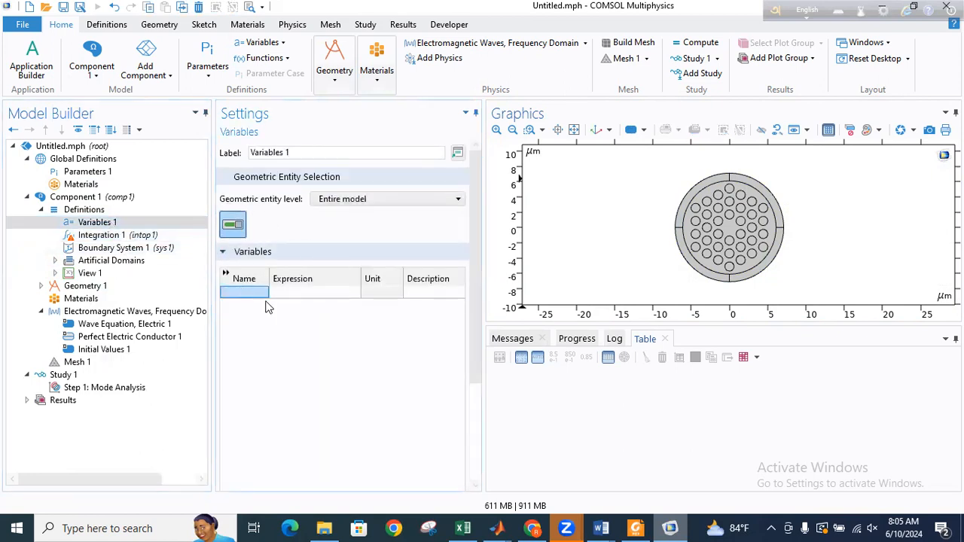
mouse_move(601, 528)
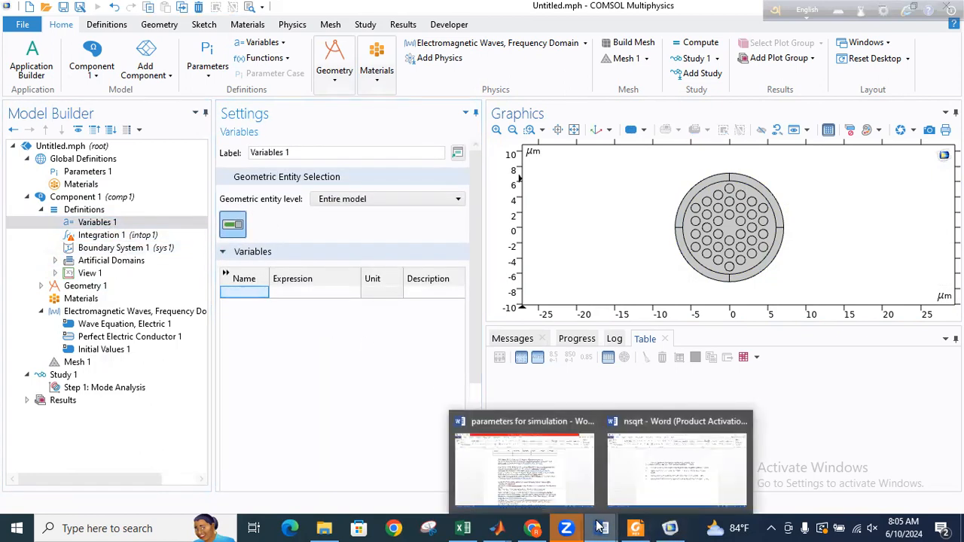
click(643, 484)
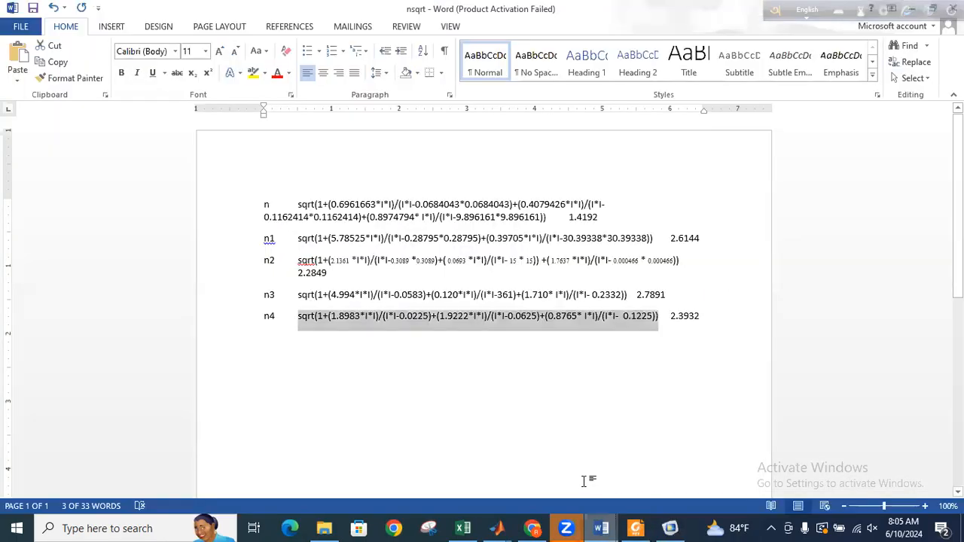
mouse_move(595, 527)
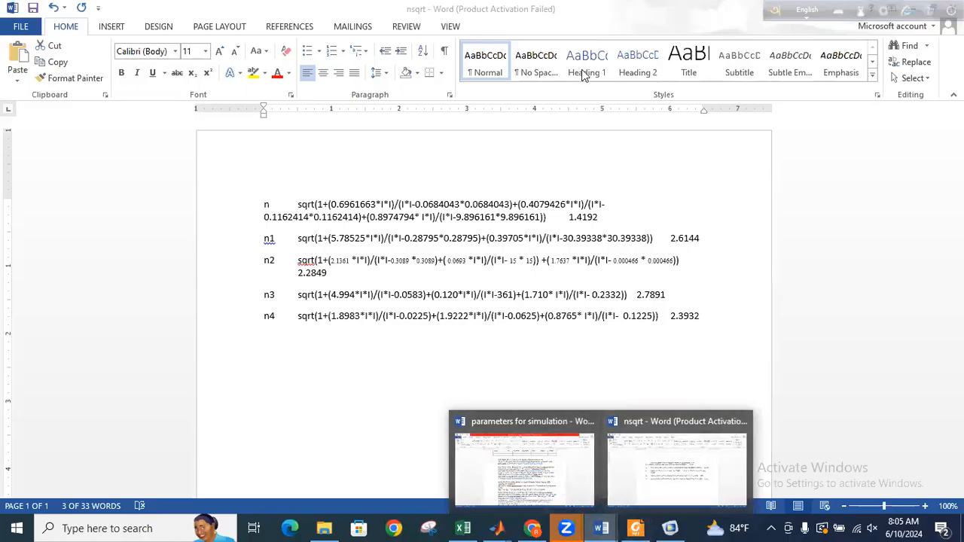
click(578, 174)
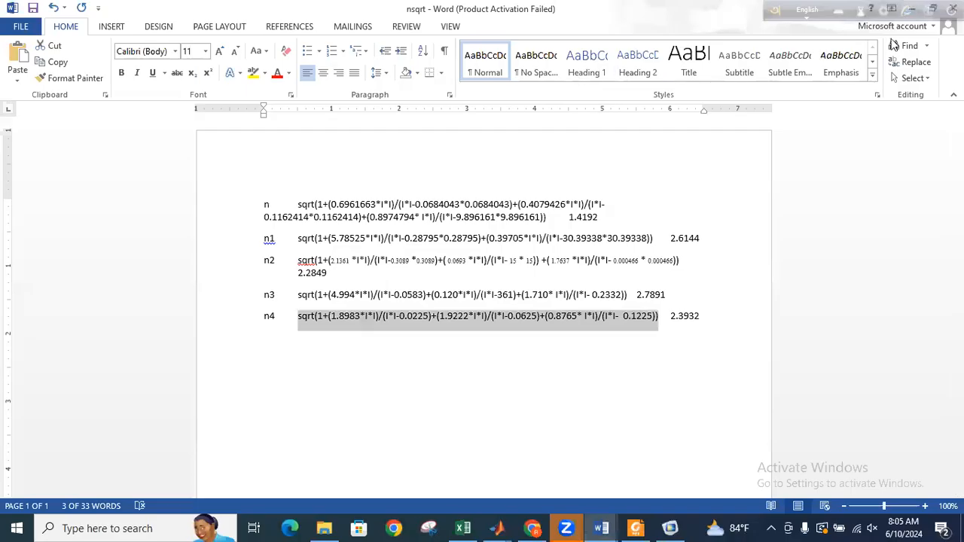
key(alt+Tab)
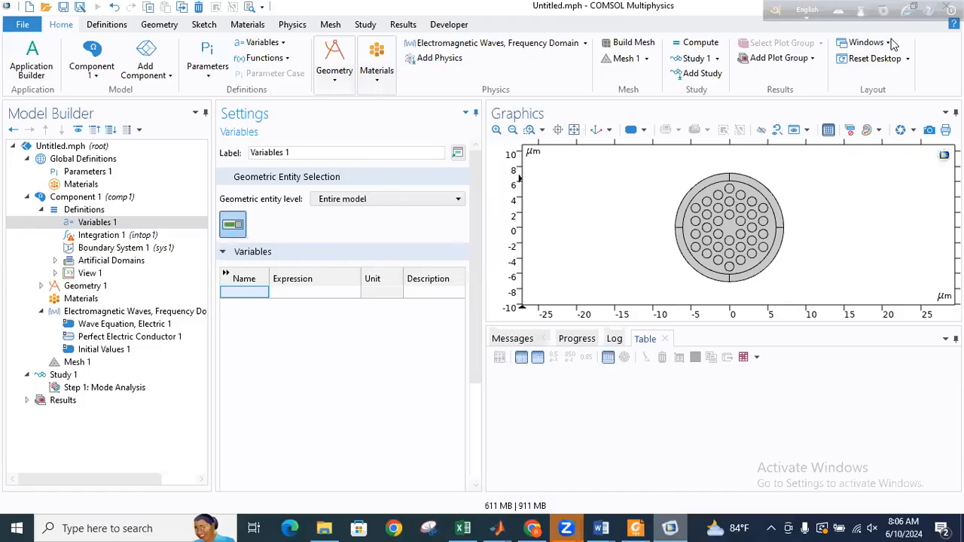
click(307, 294)
key(ctrl+v)
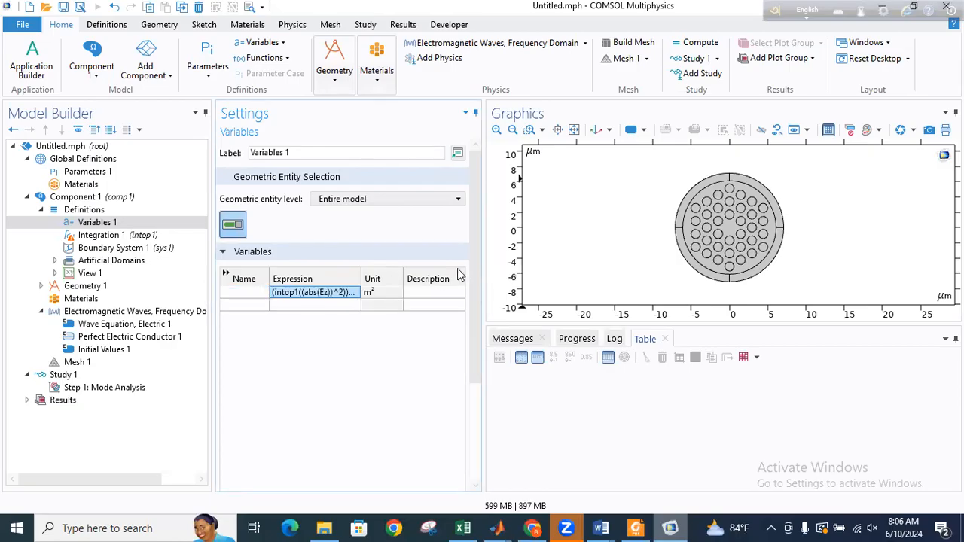
drag(475, 263, 470, 418)
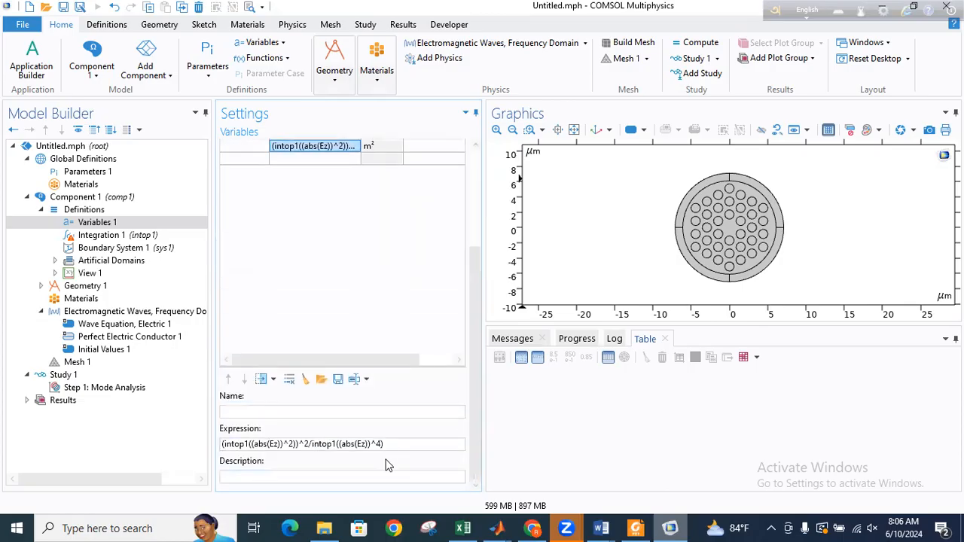
- Name the effective-area variable Aeff and set the source selection of Integration 1 to all domains
click(240, 147)
text(Aeff)
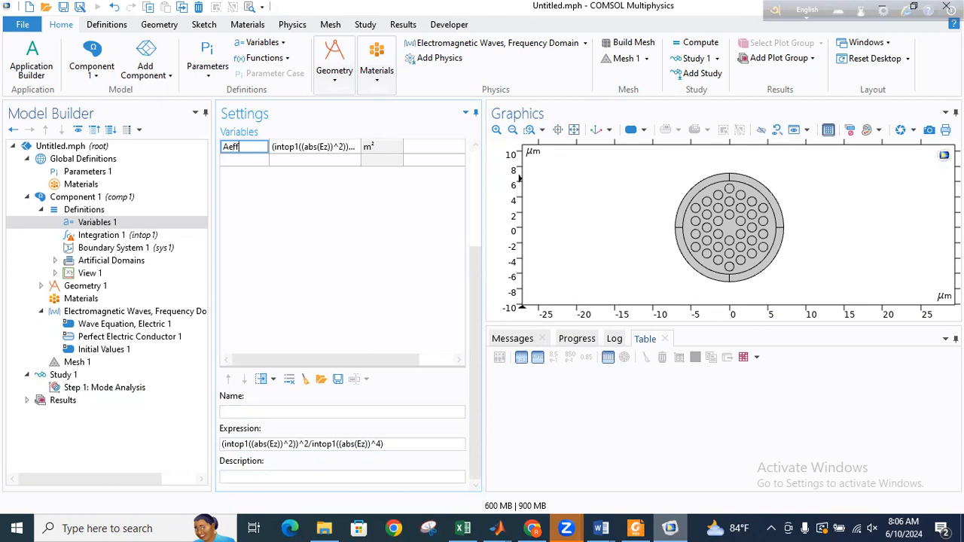
click(100, 238)
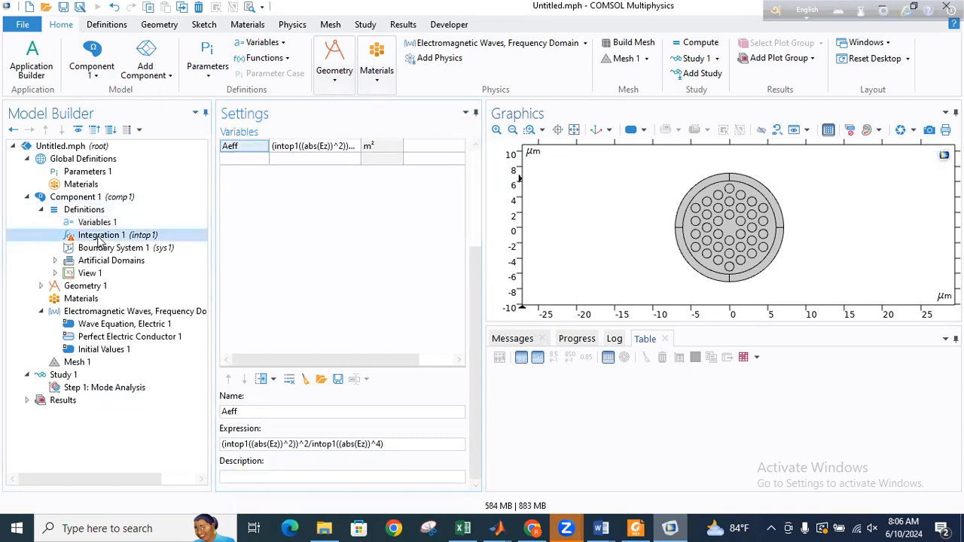
click(343, 239)
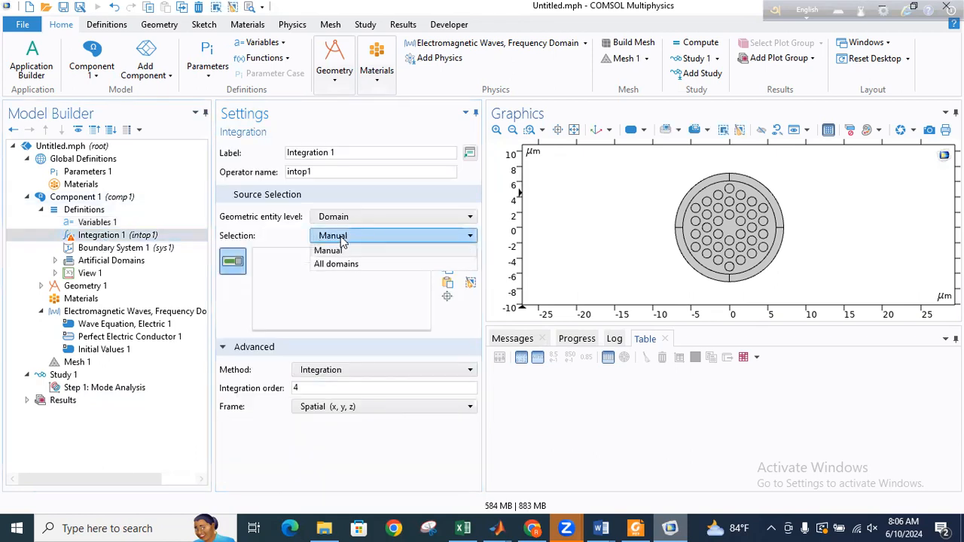
click(347, 266)
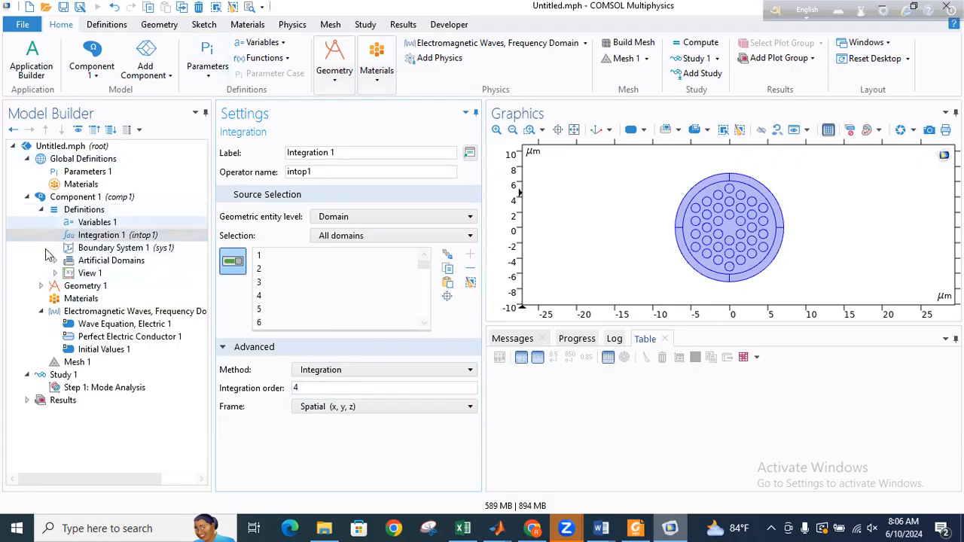
- Add a blank material to the component for all domains with a real refractive index of 1
click(85, 300)
right_click(87, 301)
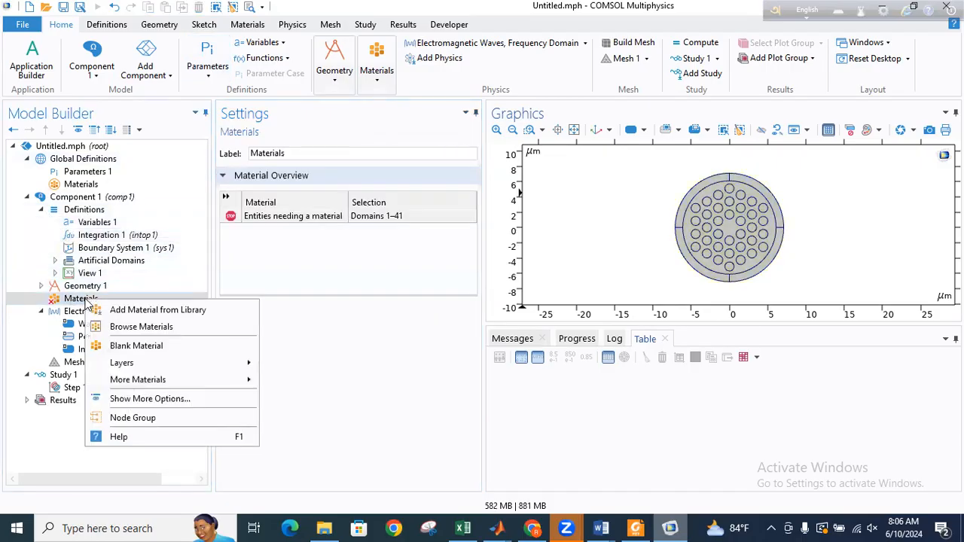
click(128, 347)
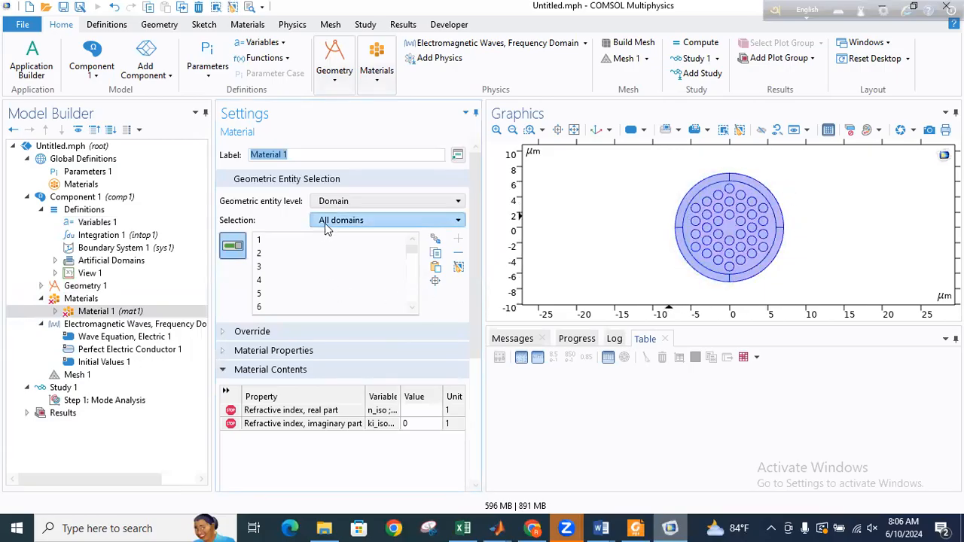
click(413, 411)
text(1)
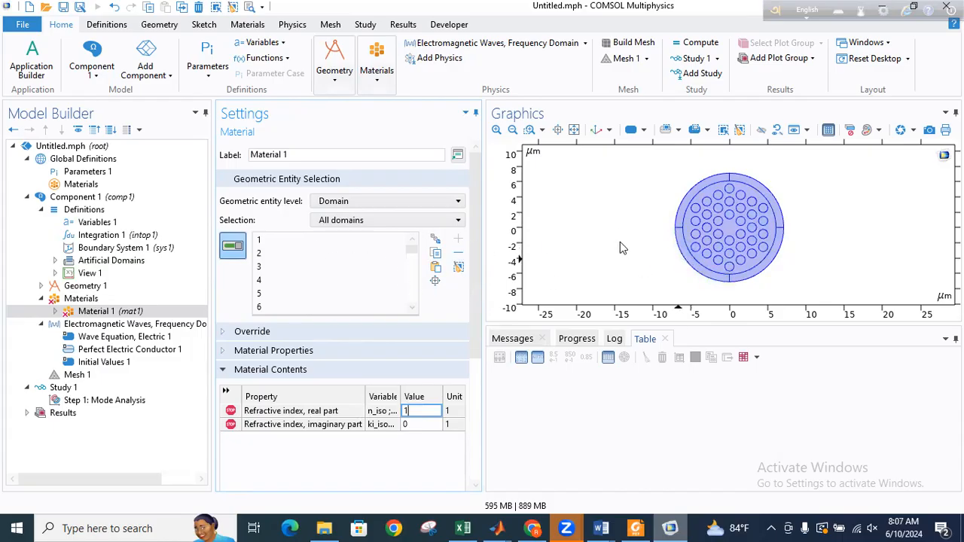
key(Return)
- Remove domains 1 to 5 from the selection of Material 1 so that it covers only the air holes
click(706, 276)
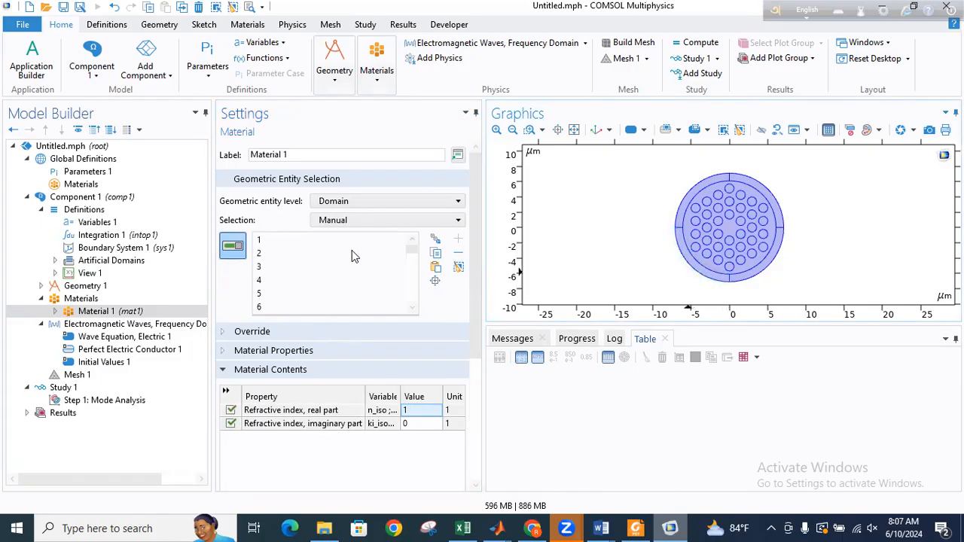
click(323, 241)
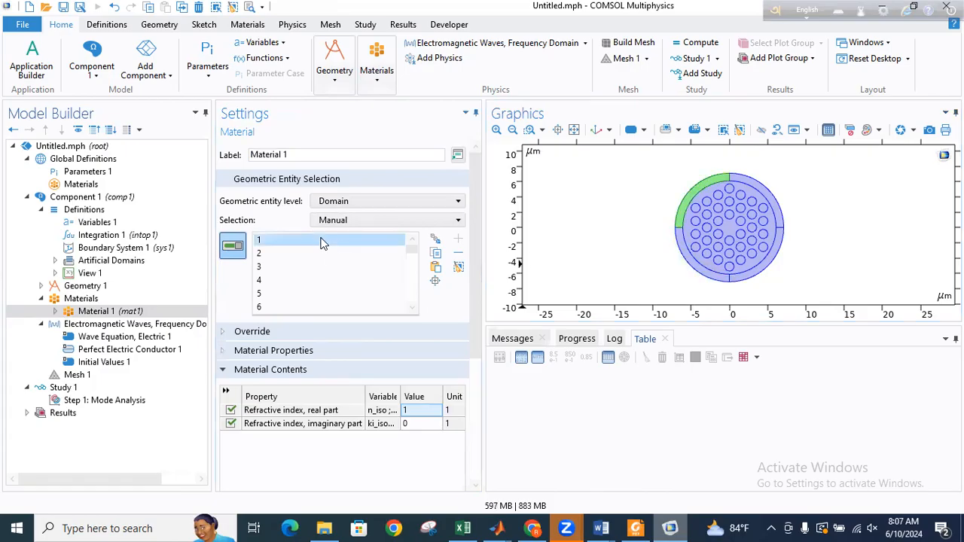
click(458, 253)
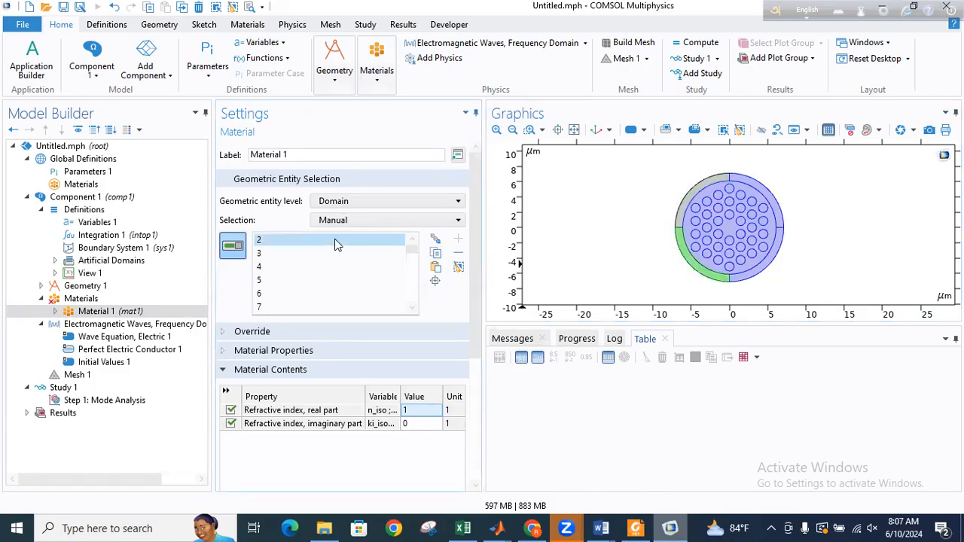
click(458, 254)
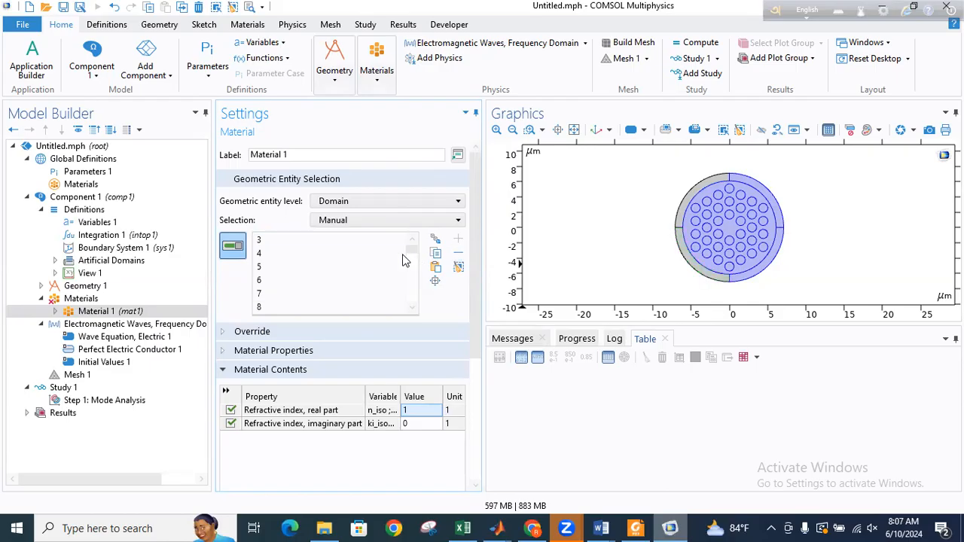
click(322, 241)
click(458, 254)
click(332, 241)
click(458, 254)
click(343, 242)
click(459, 254)
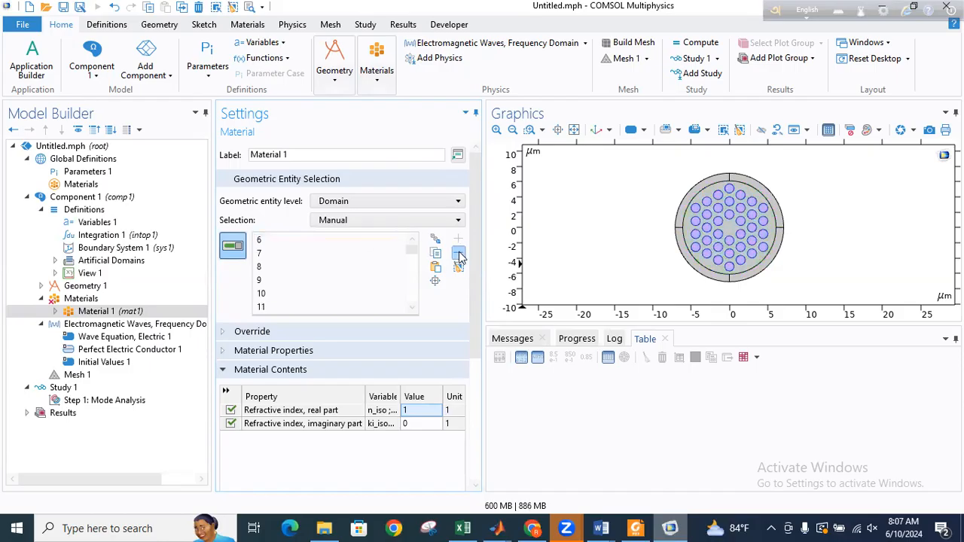
- Add a second blank material and assign it to the four outer ring segments and the fibre background, domains 1 to 5
click(79, 300)
right_click(78, 301)
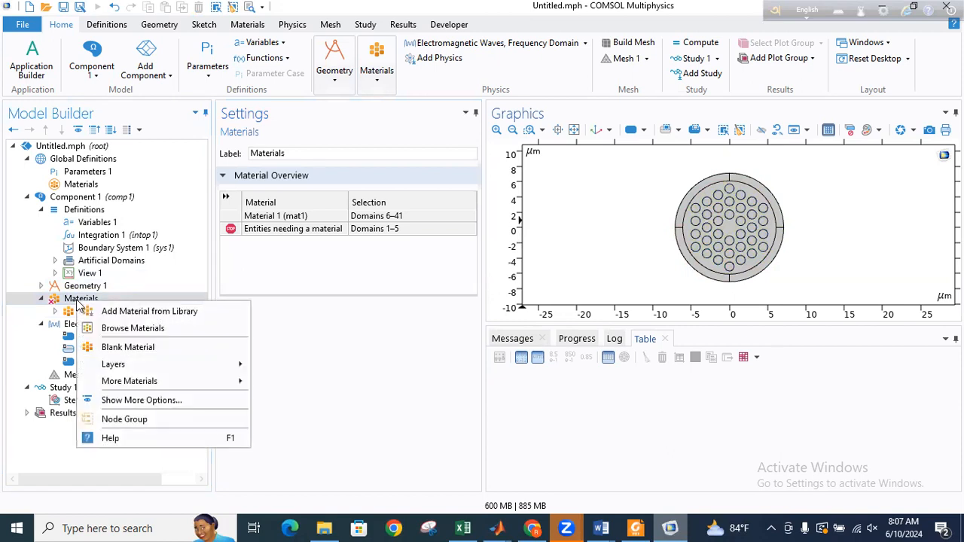
click(124, 347)
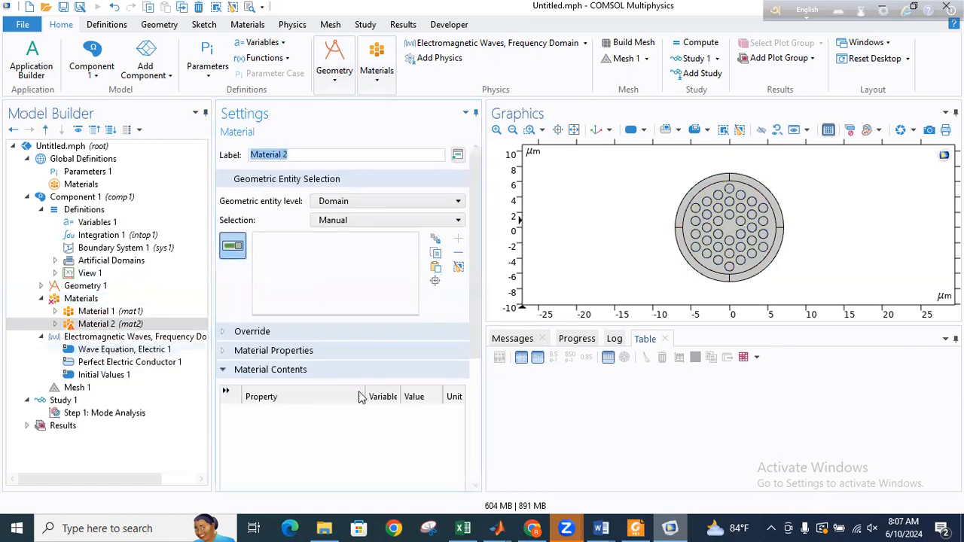
click(681, 229)
click(683, 256)
click(748, 277)
click(780, 220)
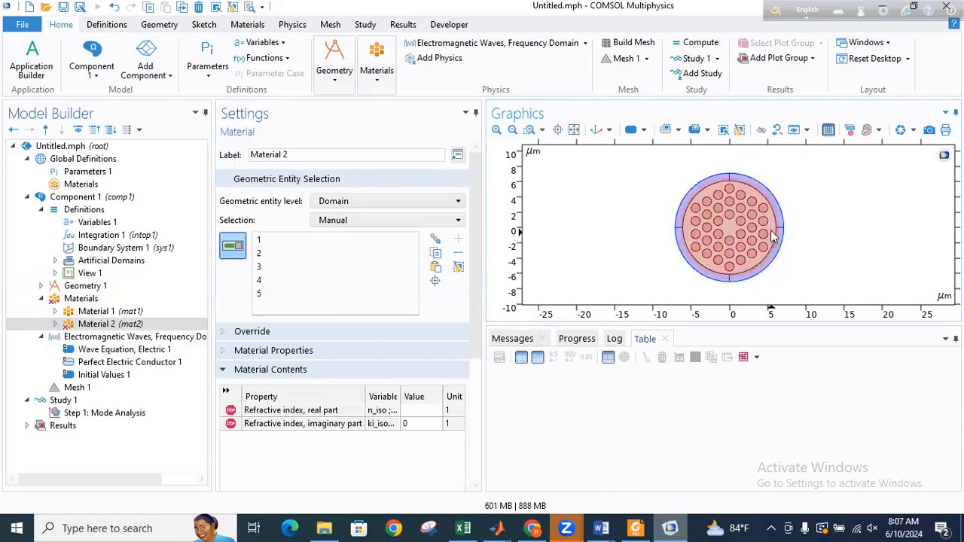
click(729, 237)
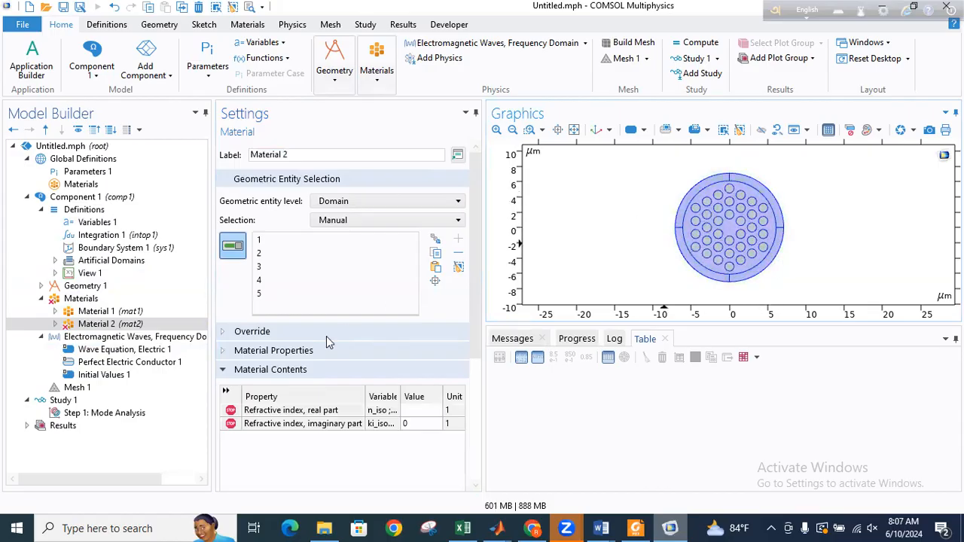
- Set the real part of the refractive index of Material 2 to n1 and review both materials
click(418, 411)
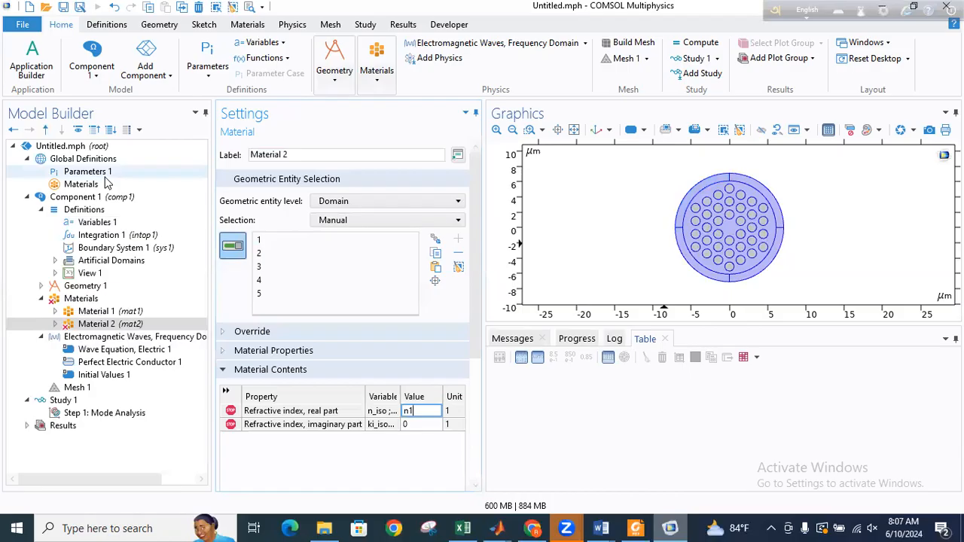
click(135, 311)
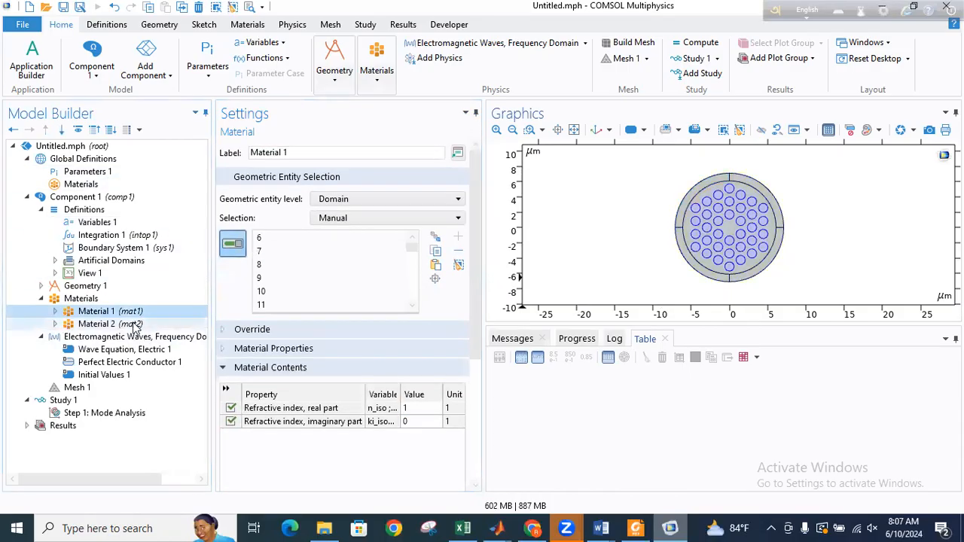
click(79, 324)
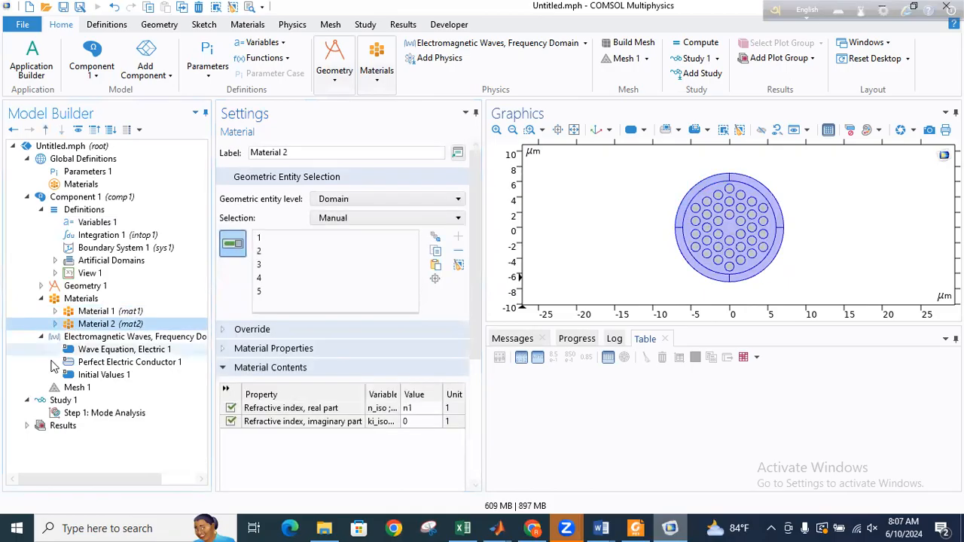
- Set the mode analysis frequency to c_const/l[um] and the global parameter l to 5
click(61, 400)
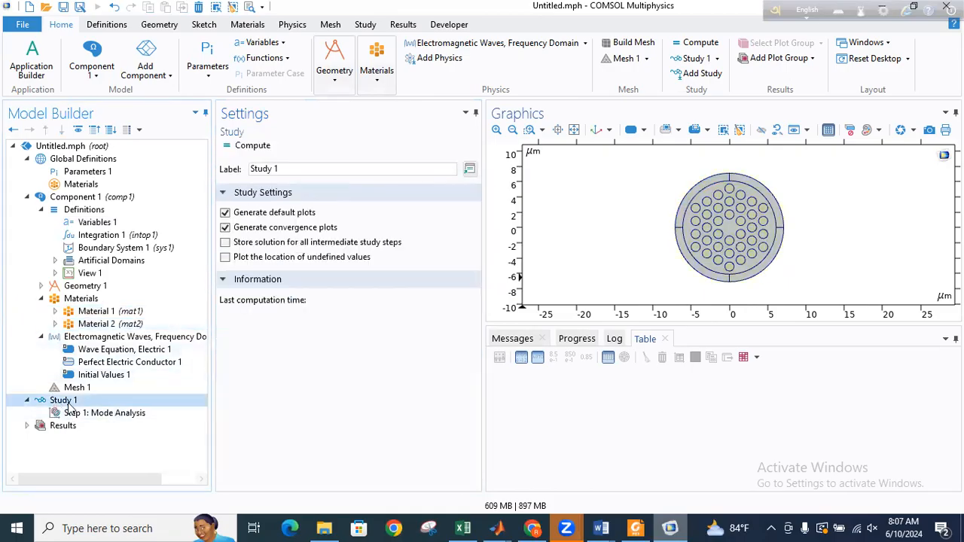
click(93, 414)
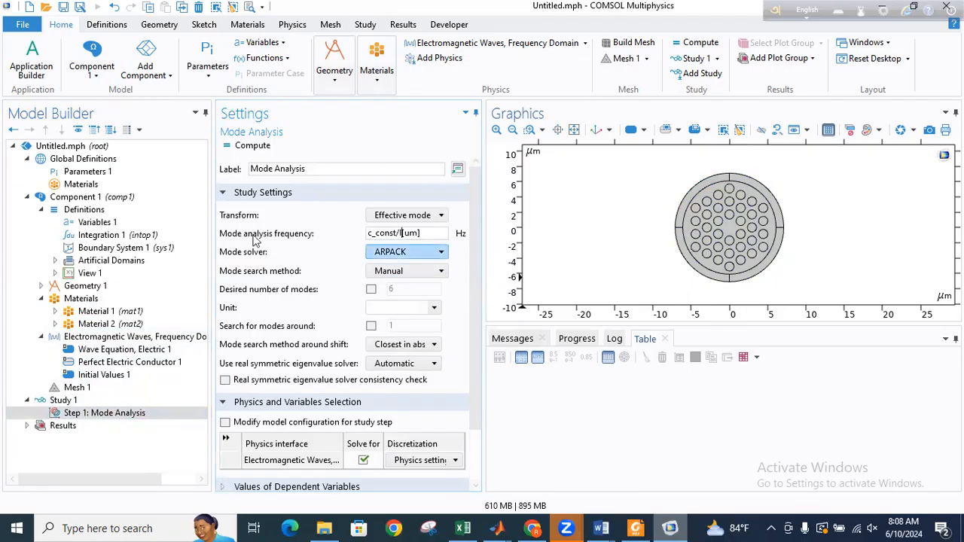
click(101, 175)
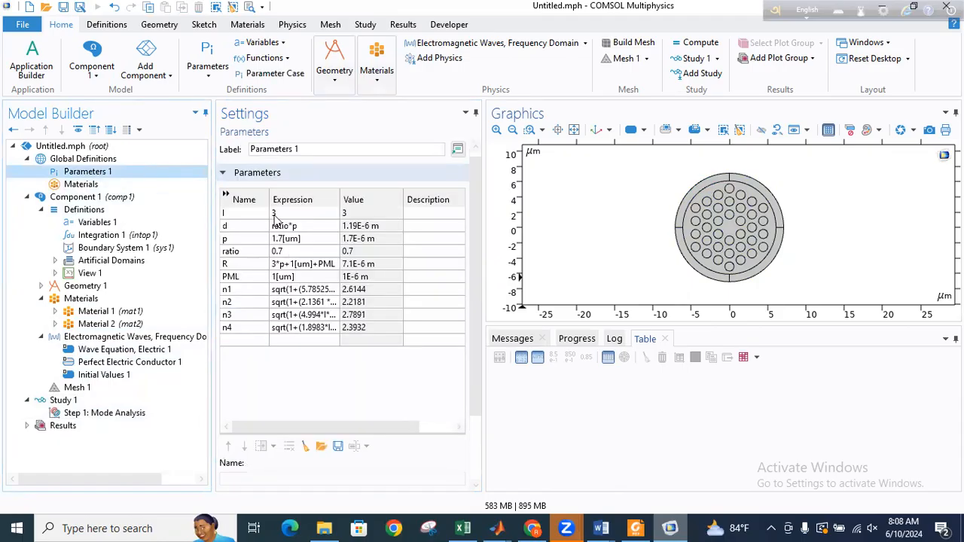
double_click(279, 214)
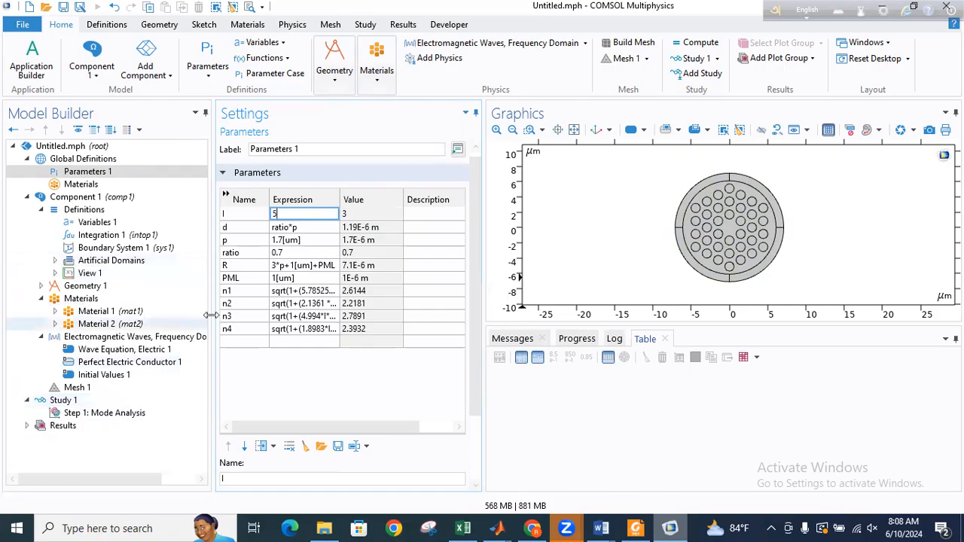
click(286, 329)
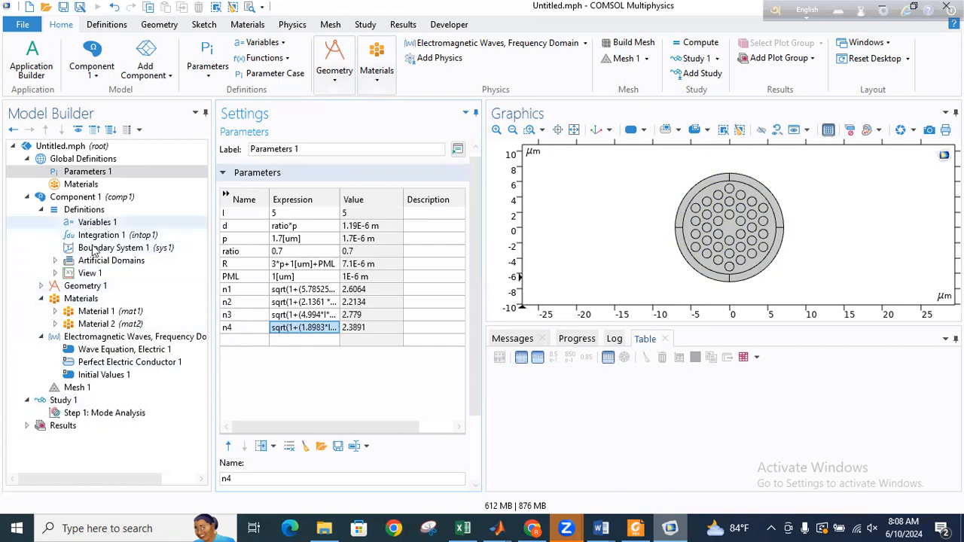
- Configure the Mode Analysis step to search for 10 modes around n1
click(76, 415)
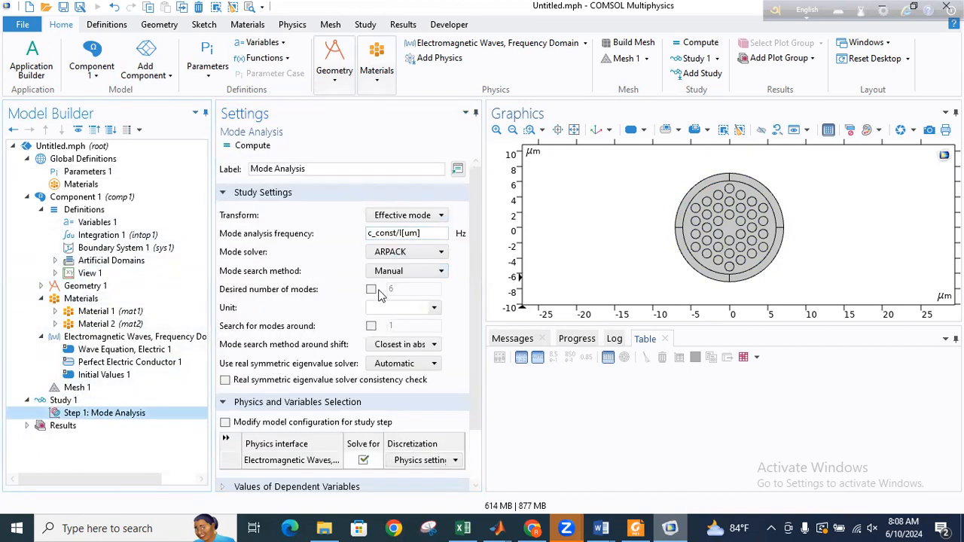
click(76, 391)
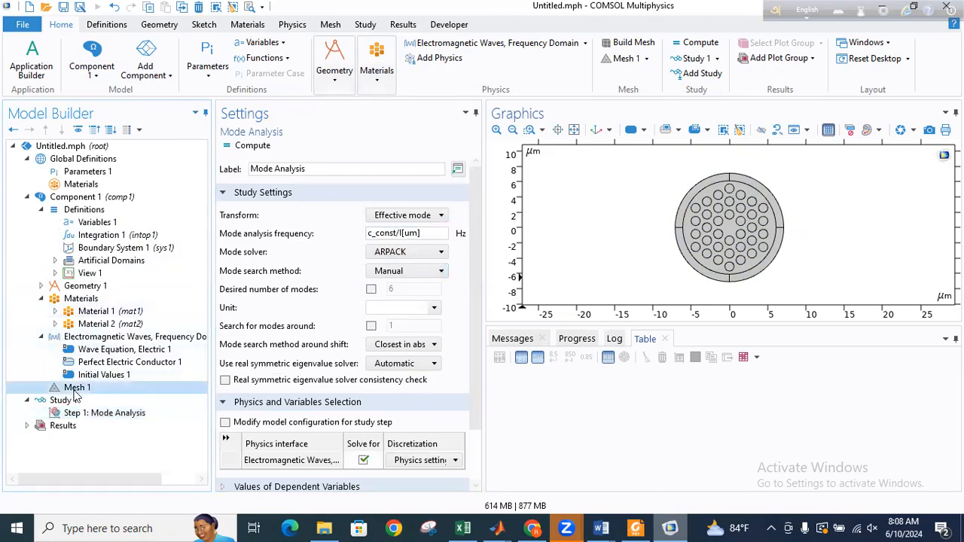
click(132, 412)
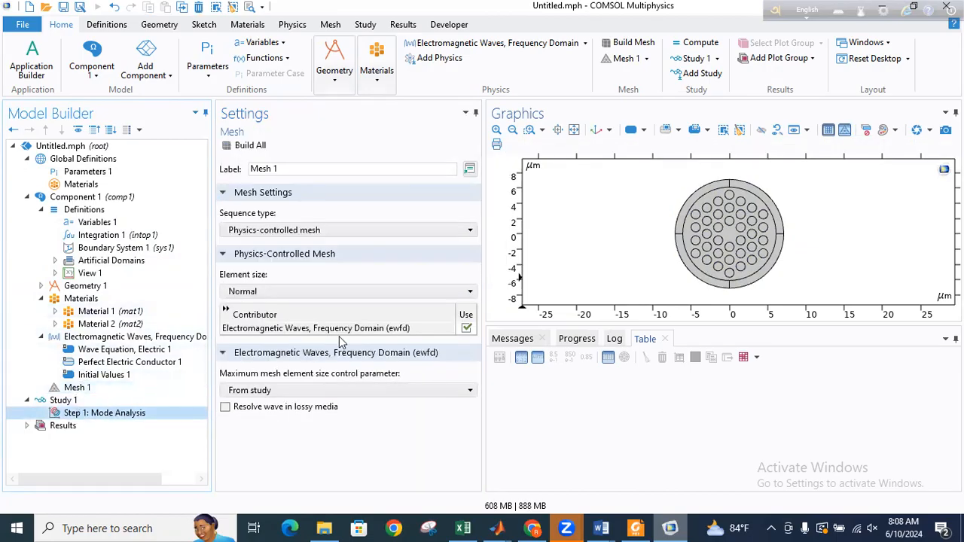
click(370, 328)
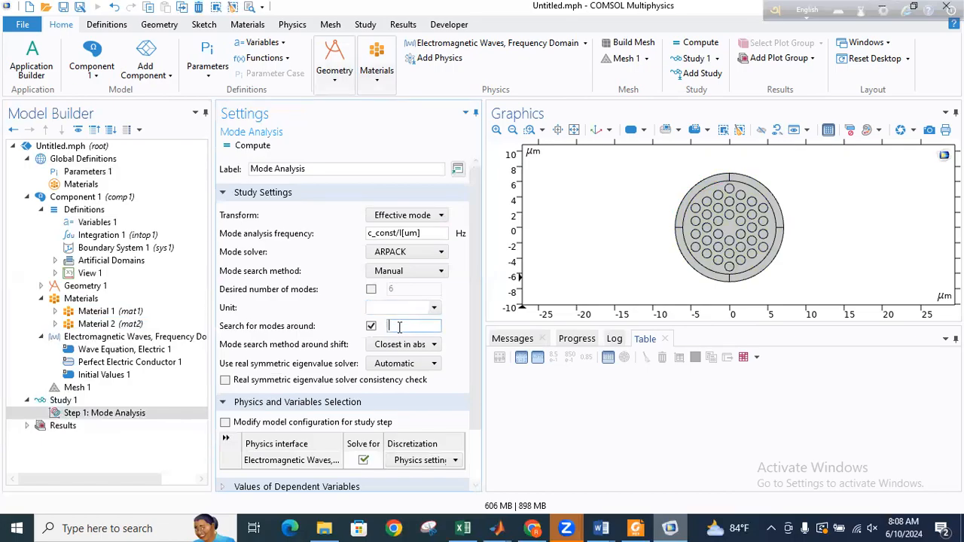
click(372, 291)
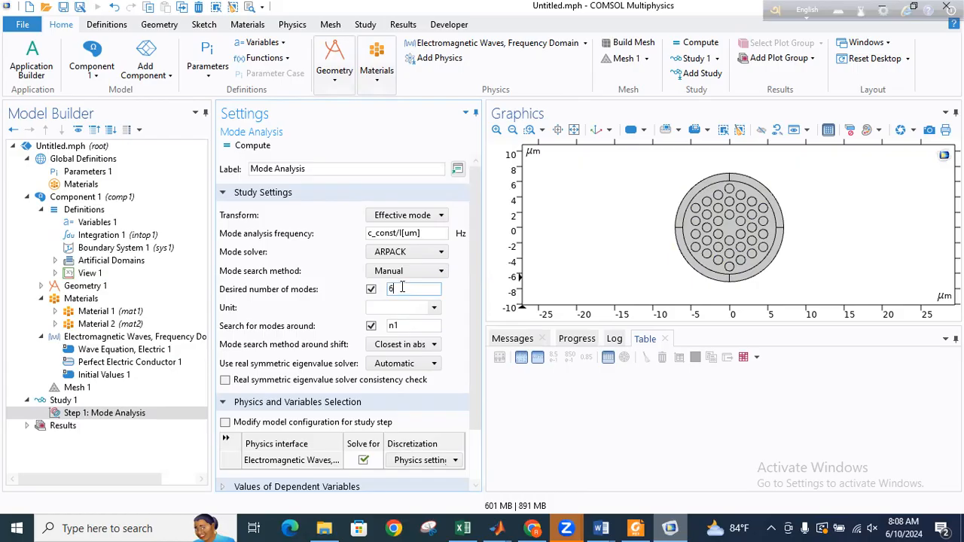
double_click(390, 292)
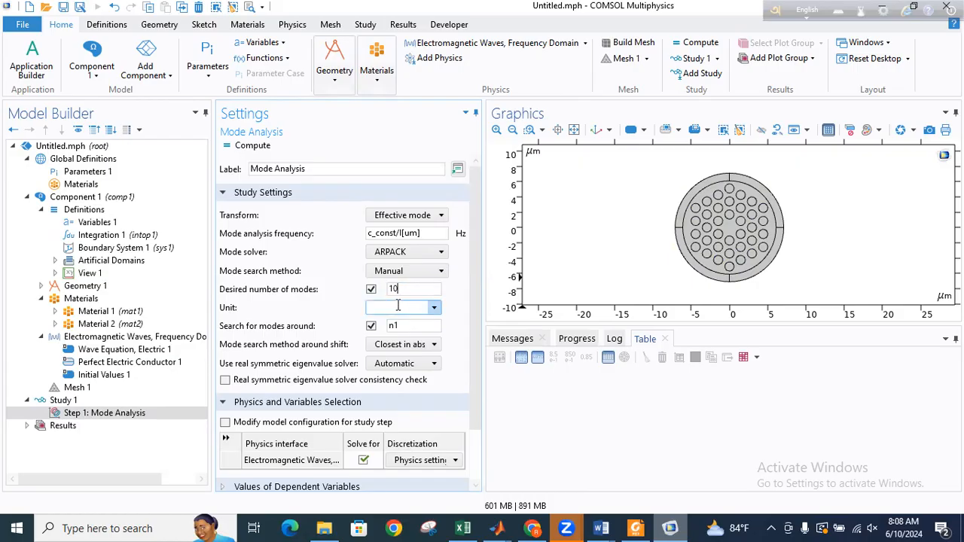
- Build the physics-controlled mesh with element size Fine and return to the Mode Analysis step
click(145, 389)
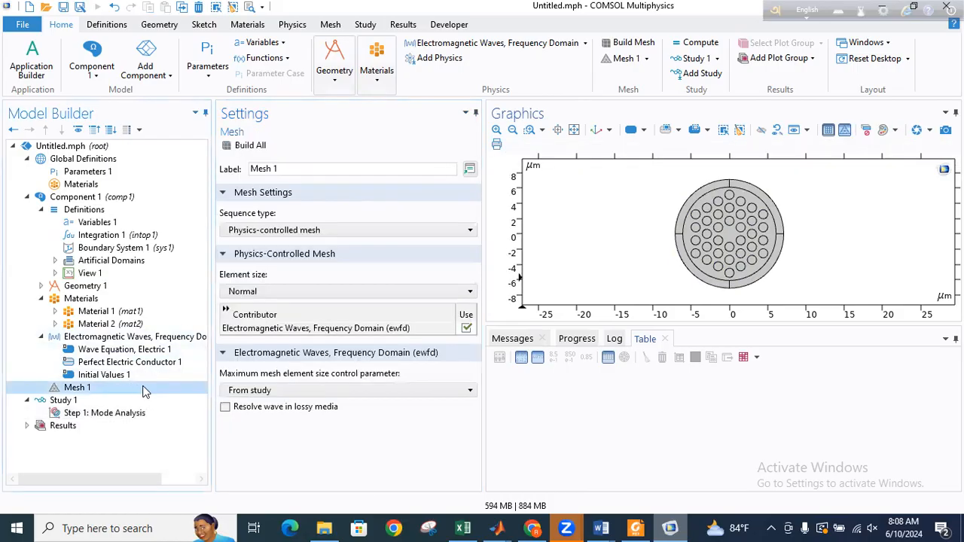
click(276, 292)
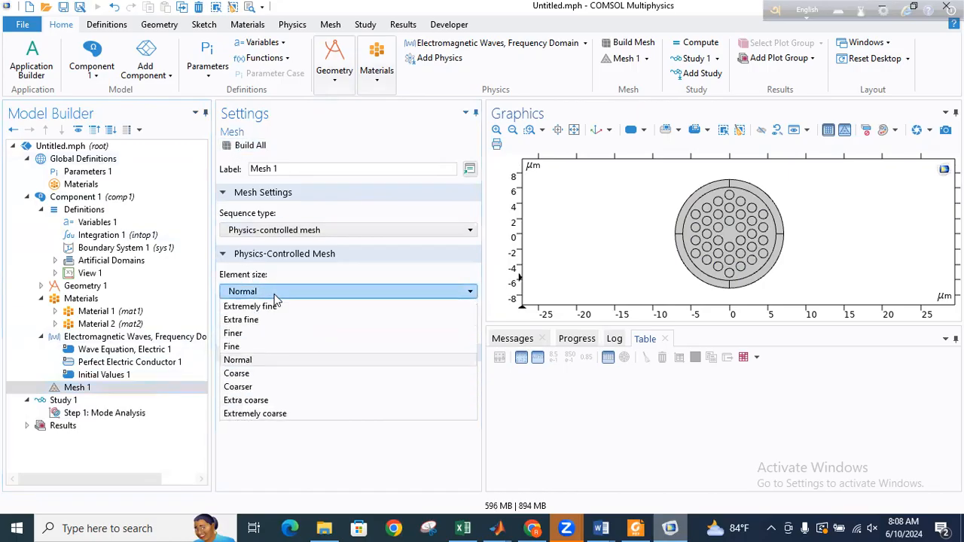
click(287, 351)
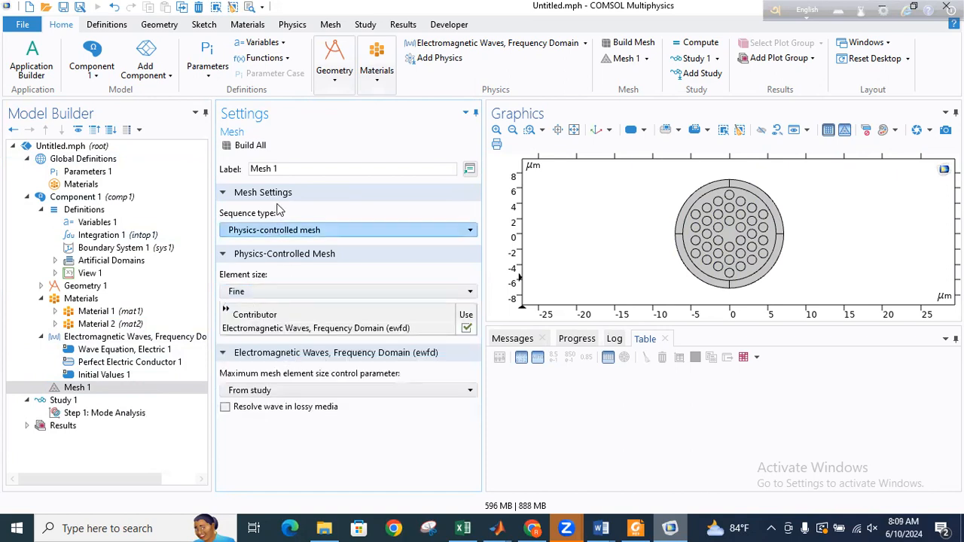
click(250, 145)
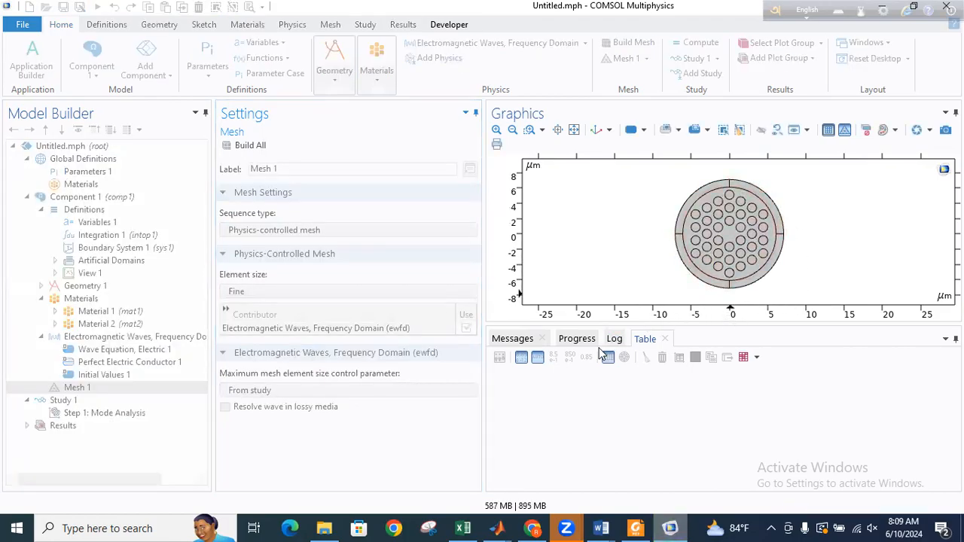
click(73, 414)
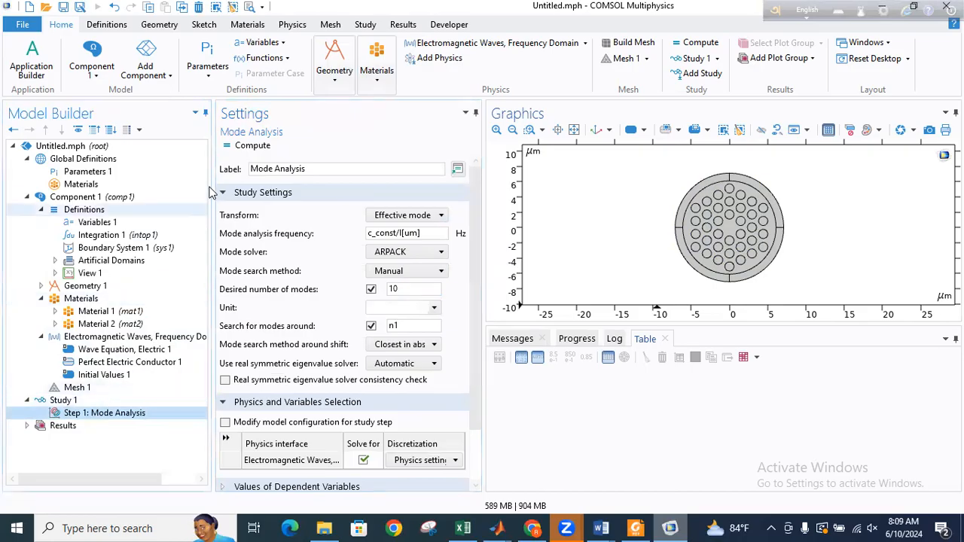
- Try to compute the Mode Analysis study
click(253, 147)
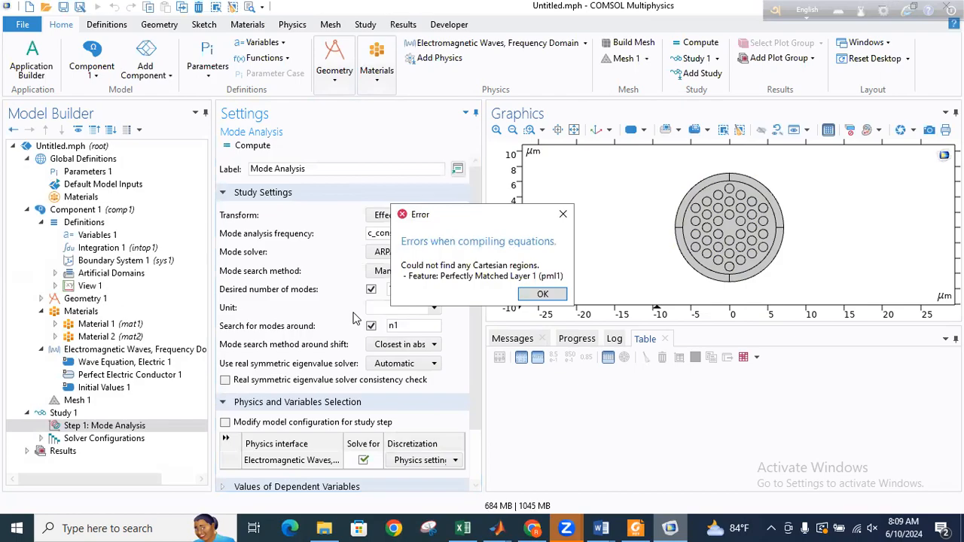
click(540, 294)
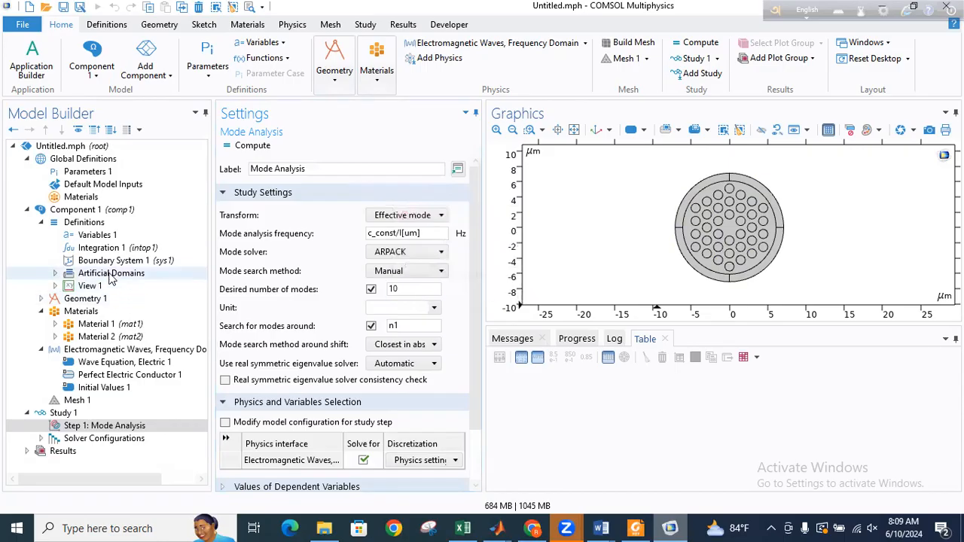
- Change the geometry type of Perfectly Matched Layer 1 to Cylindrical and compute the Mode Analysis step
click(55, 273)
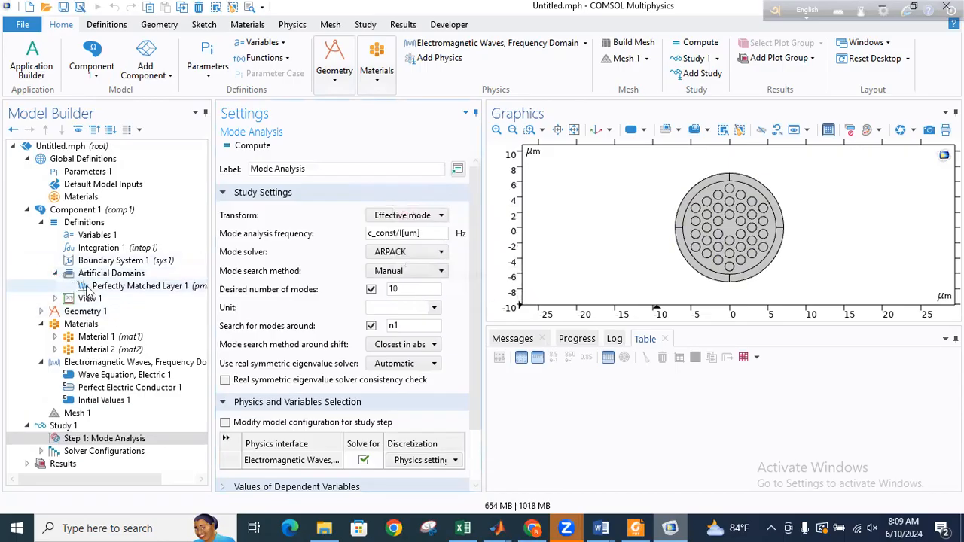
click(89, 287)
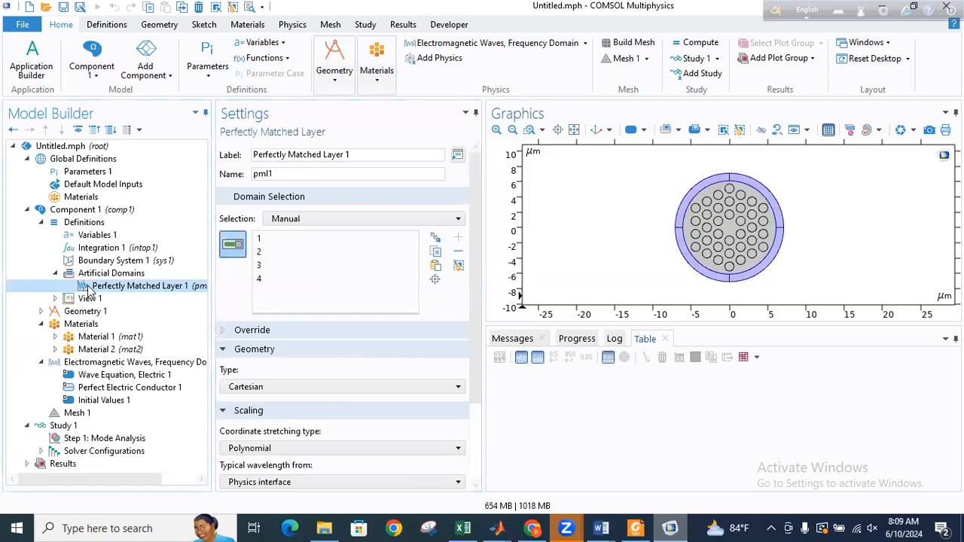
click(269, 388)
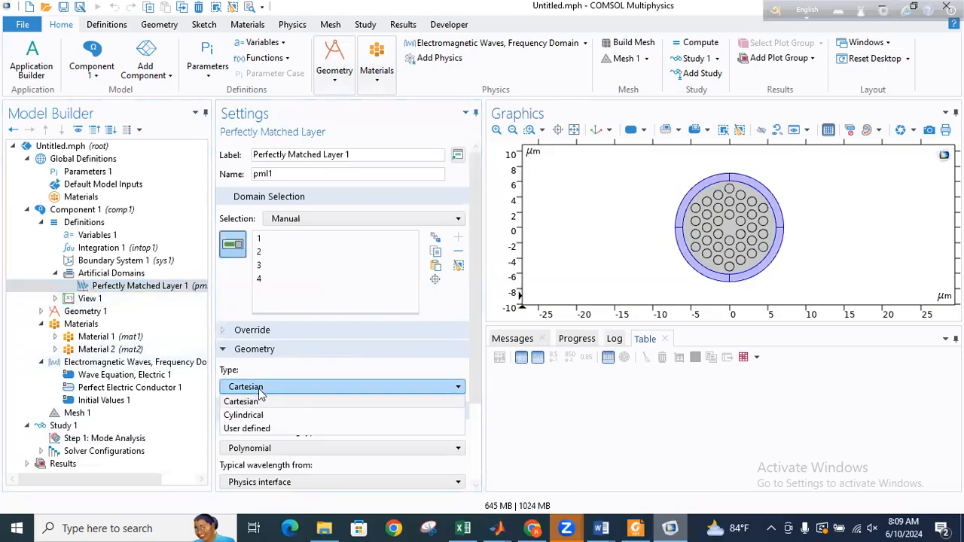
click(267, 415)
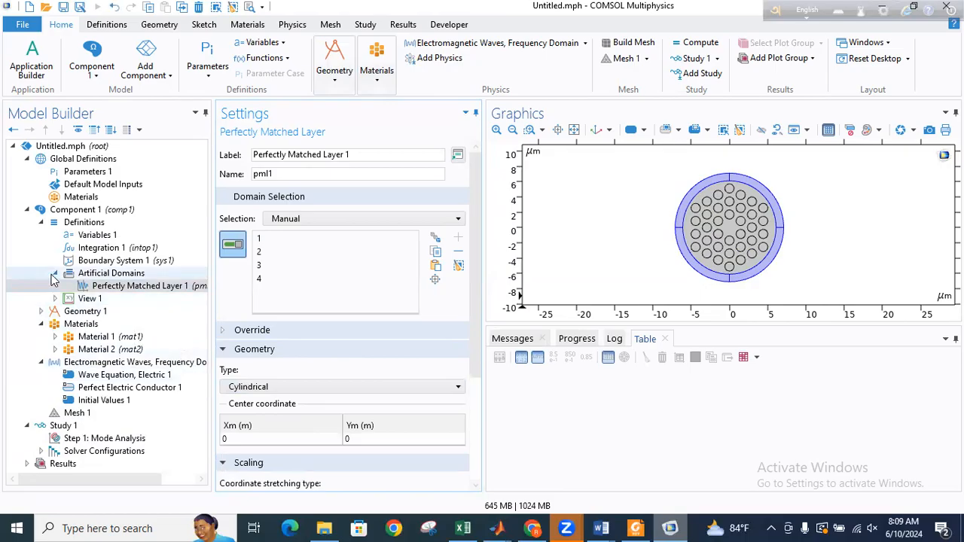
click(53, 274)
click(103, 428)
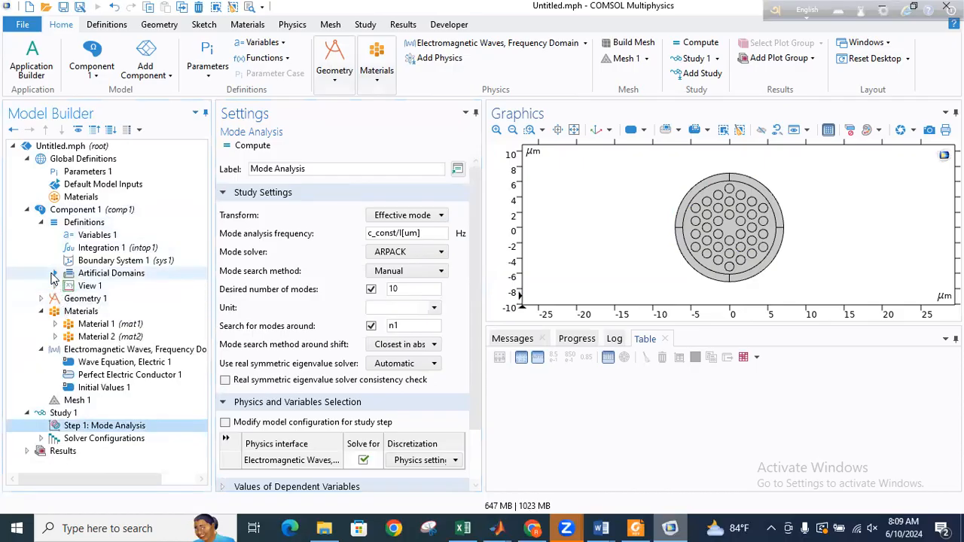
click(257, 150)
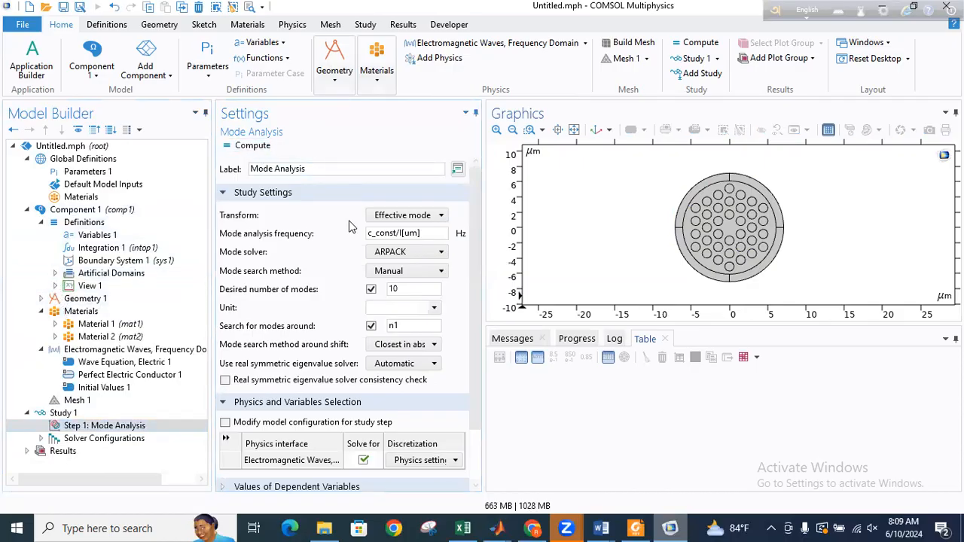
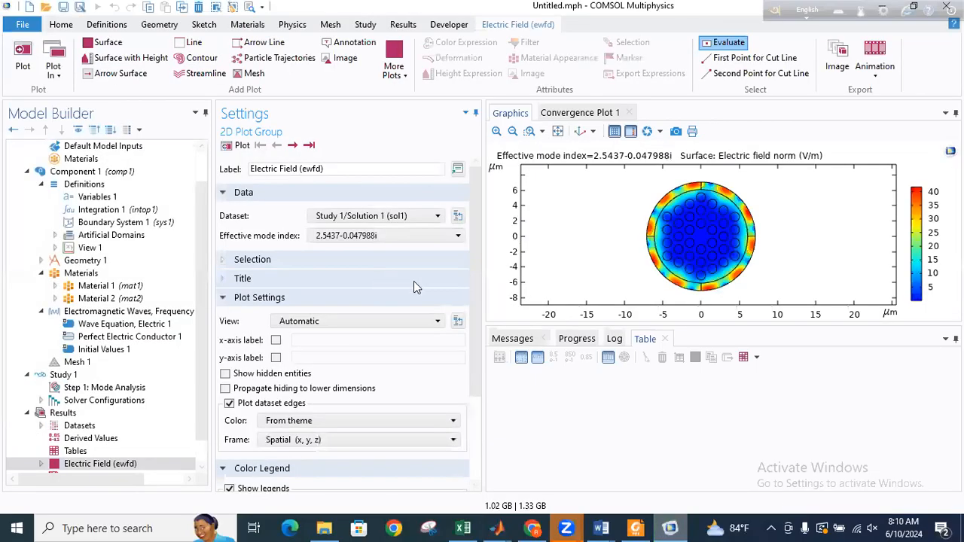
- Plot the electric field for the effective mode indices 2.5616-0.040057i and 2.5921-0.025801i
click(370, 236)
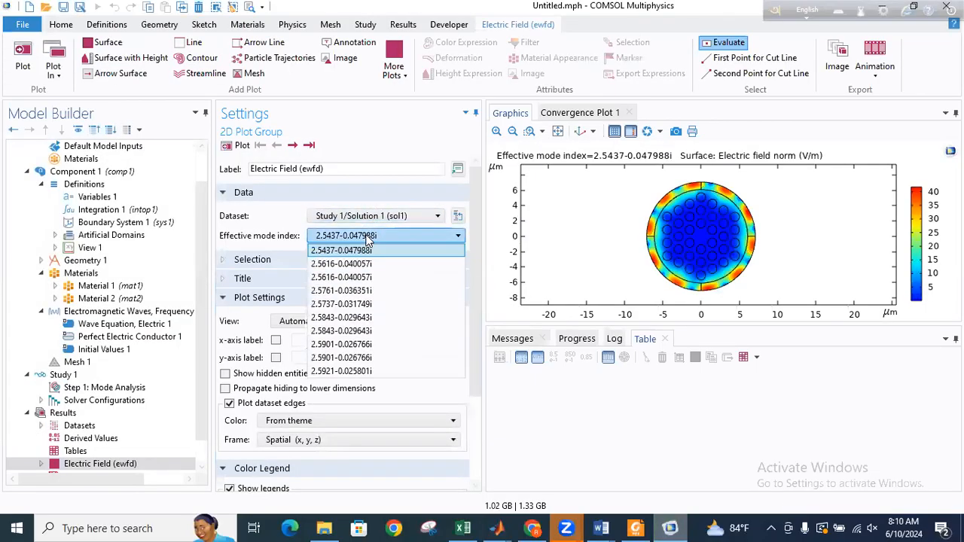
click(339, 264)
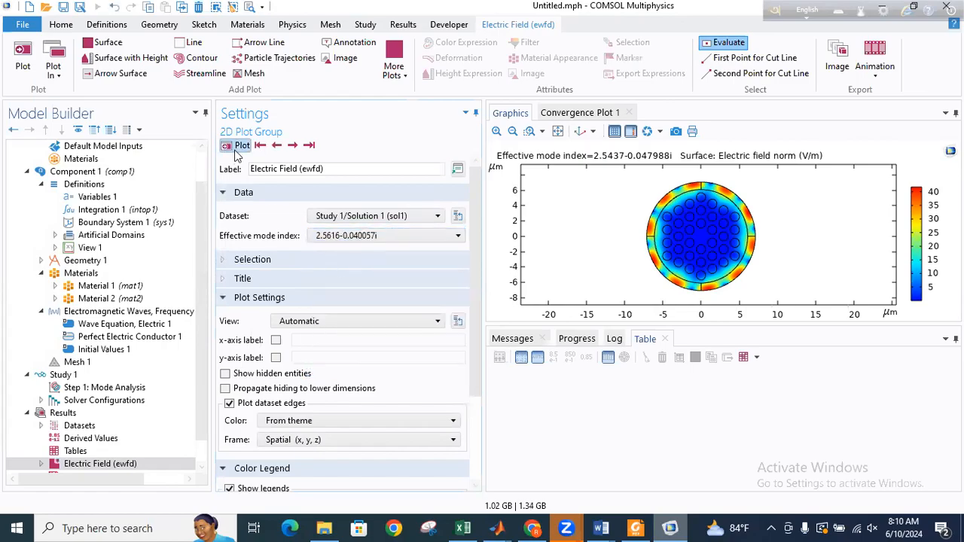
click(237, 151)
click(345, 236)
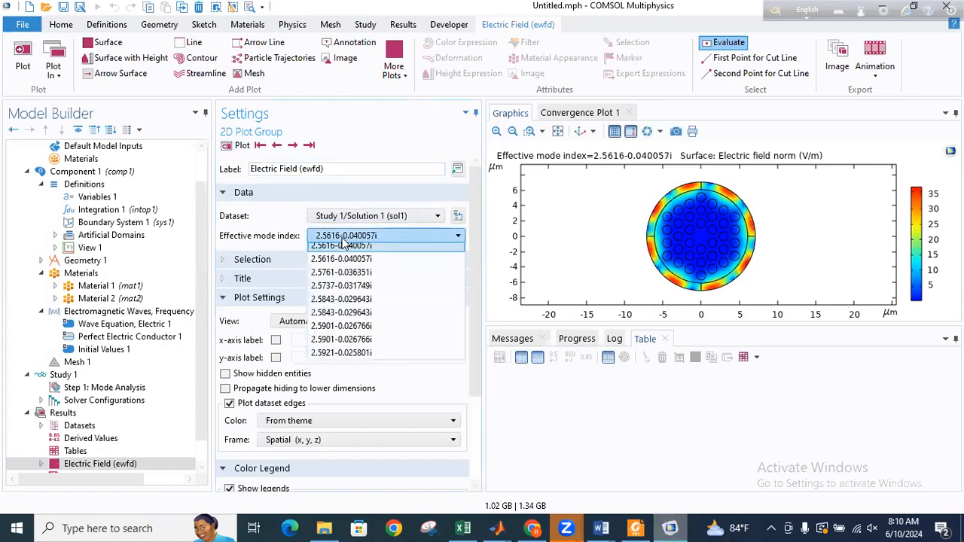
click(368, 372)
click(231, 145)
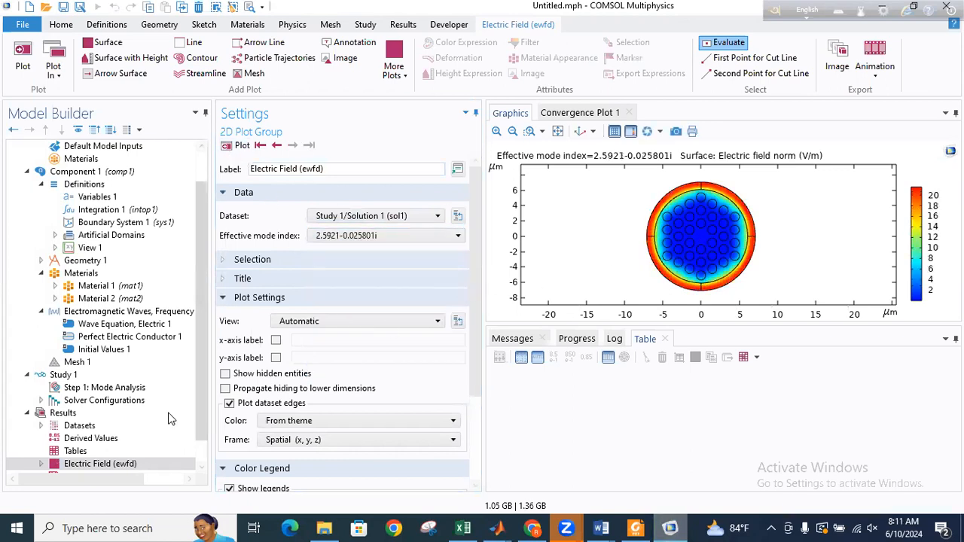
- Change the Mesh 1 element size to Normal and recompute the Mode Analysis step with 40 desired modes
click(69, 363)
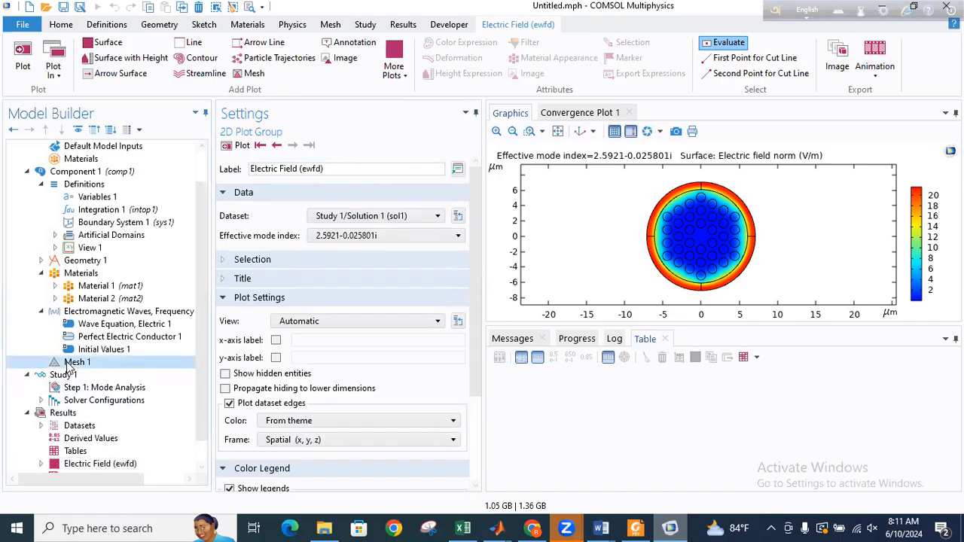
click(257, 295)
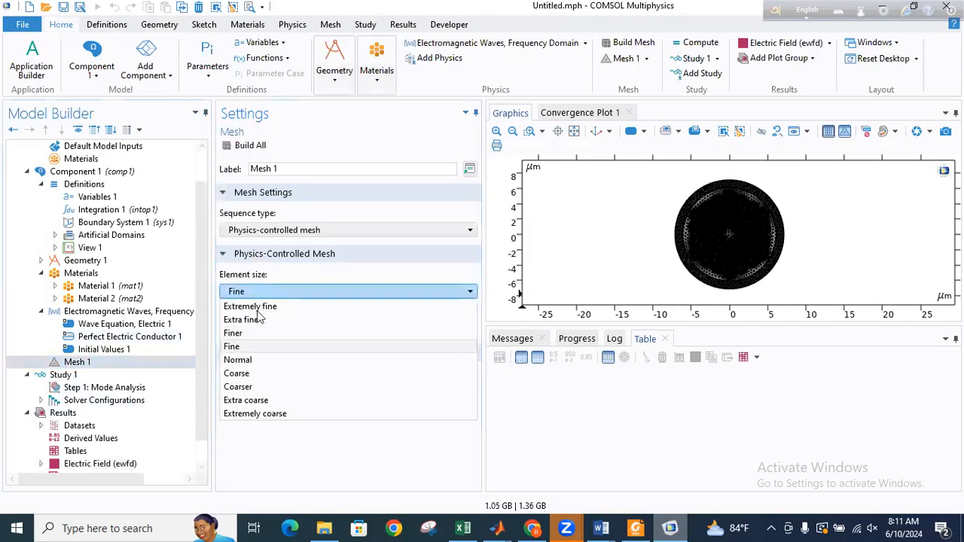
click(243, 362)
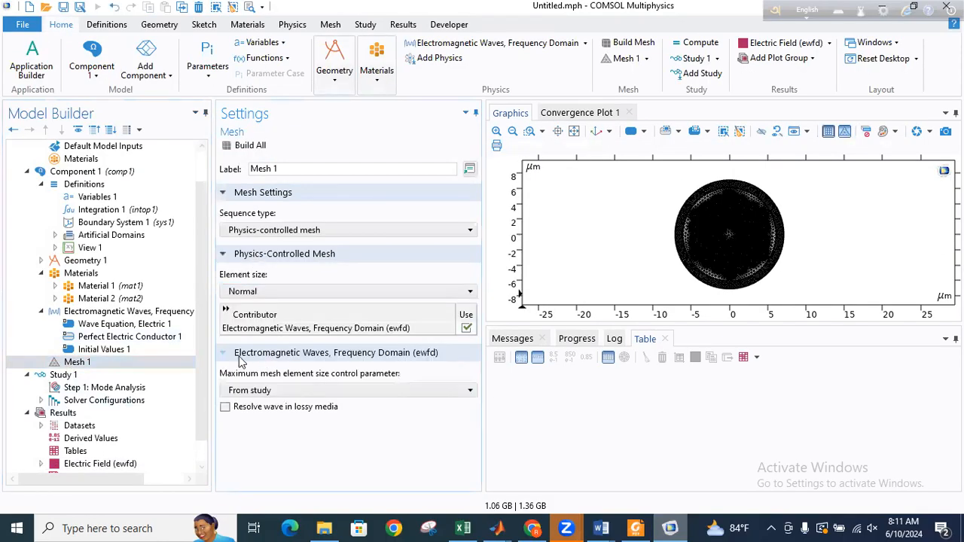
click(95, 388)
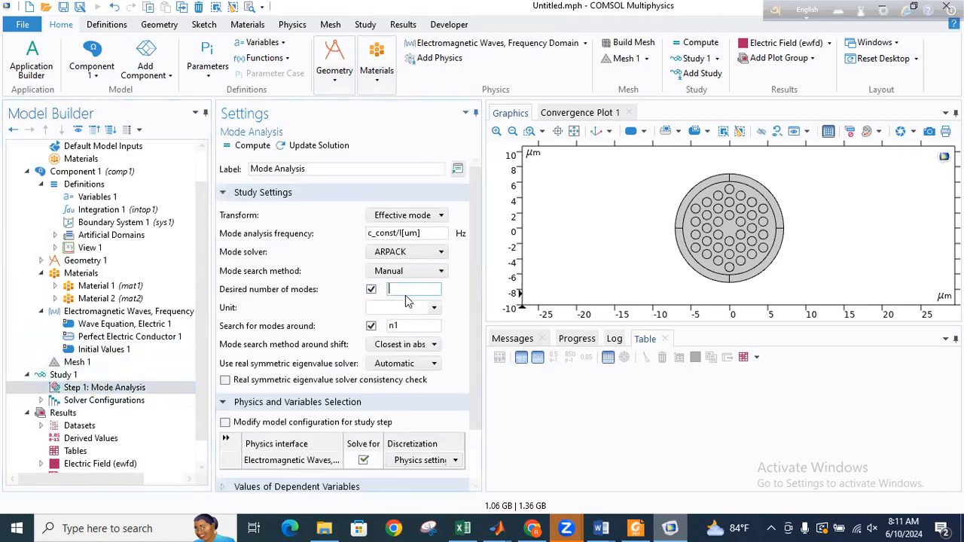
click(254, 146)
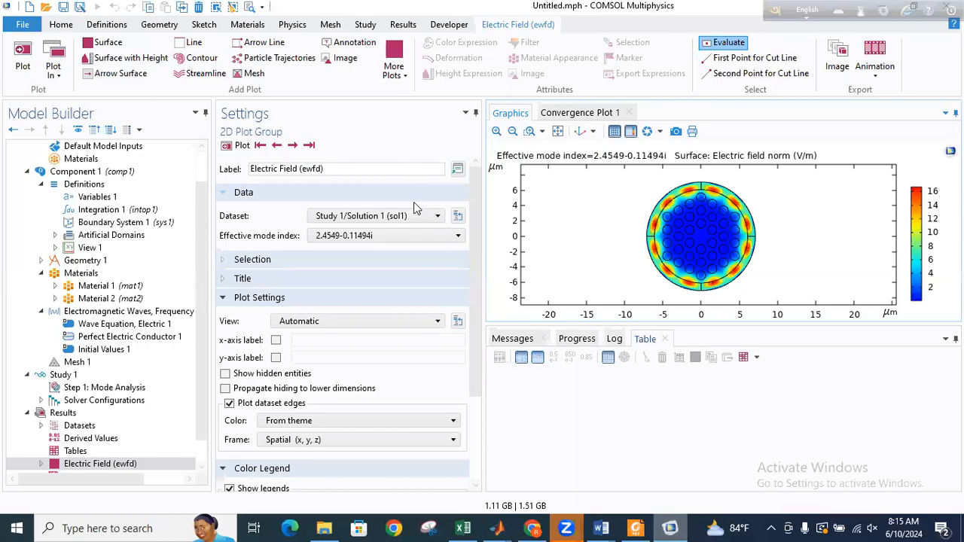
- Plot the electric field for effective mode index 2.5901-0.026766i and step through the neighbouring modes
click(395, 239)
scroll(425, 344, down, 1)
scroll(425, 345, down, 2)
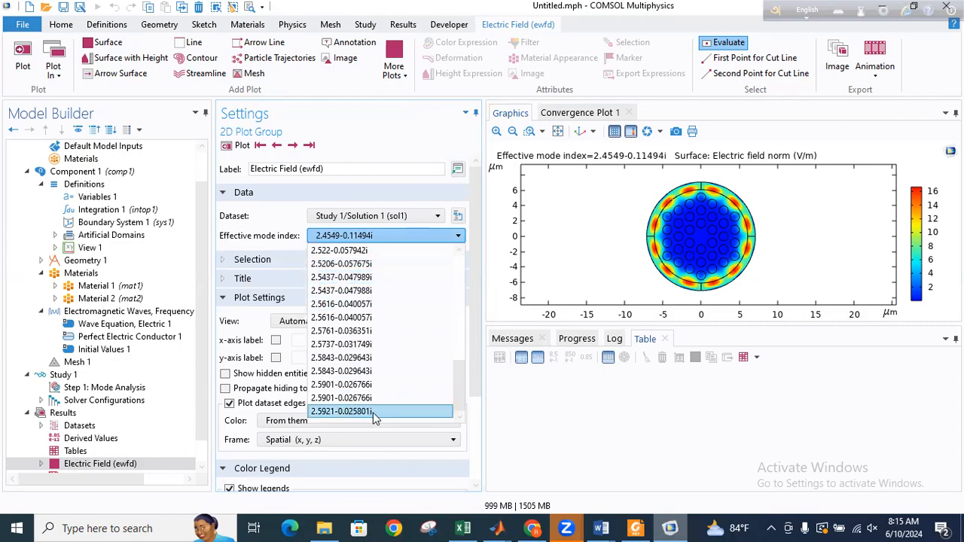
scroll(366, 403, up, 2)
scroll(367, 401, down, 2)
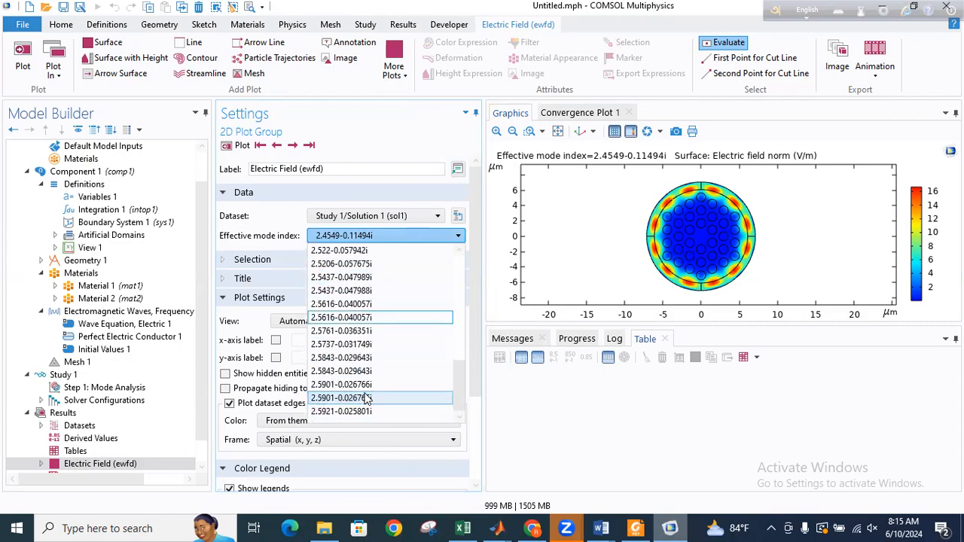
click(352, 398)
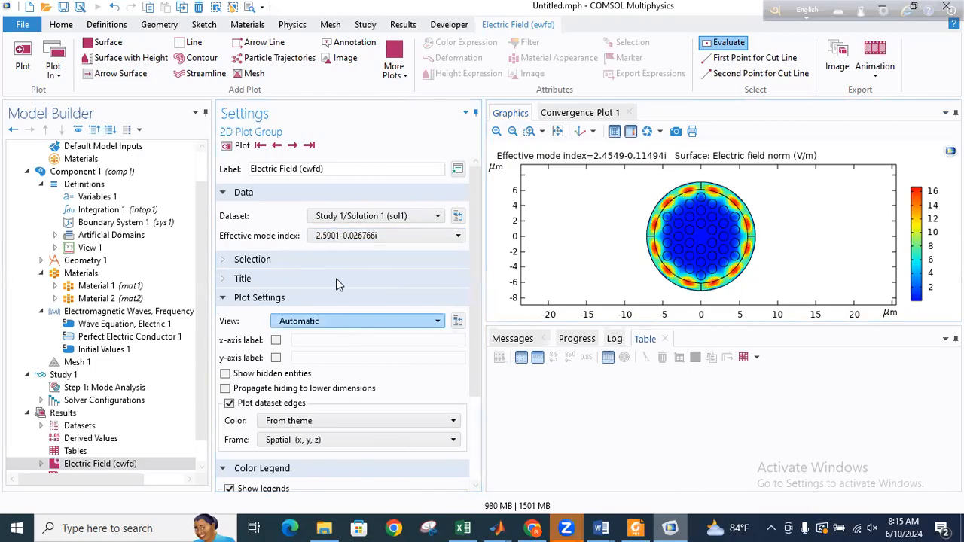
click(241, 146)
click(291, 146)
click(277, 146)
click(277, 147)
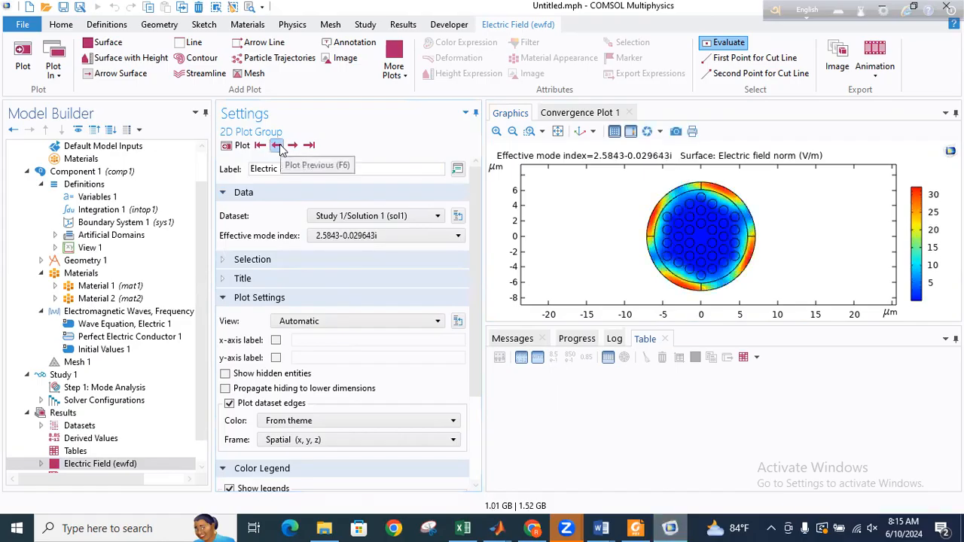
- Set the desired number of modes in the Mode Analysis step to 70 and recompute the study
click(136, 388)
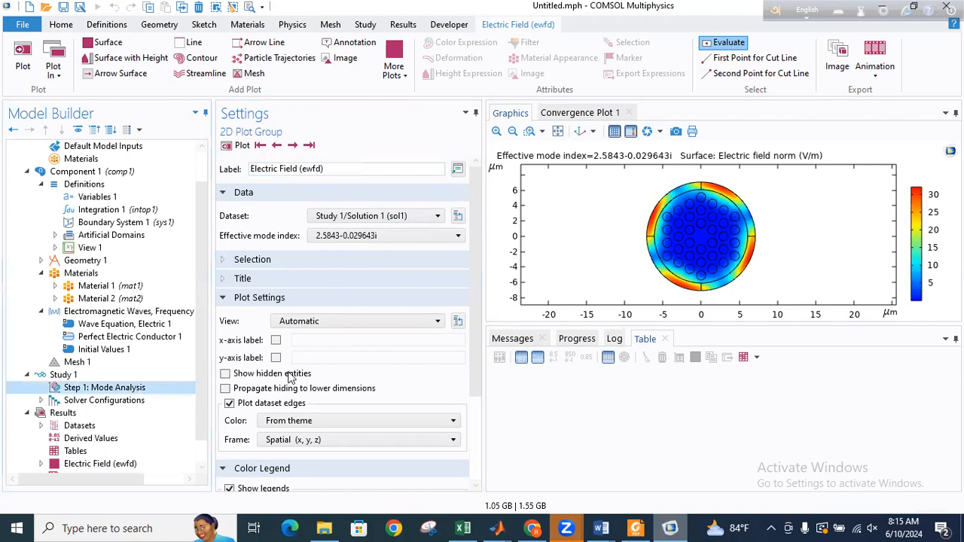
click(392, 289)
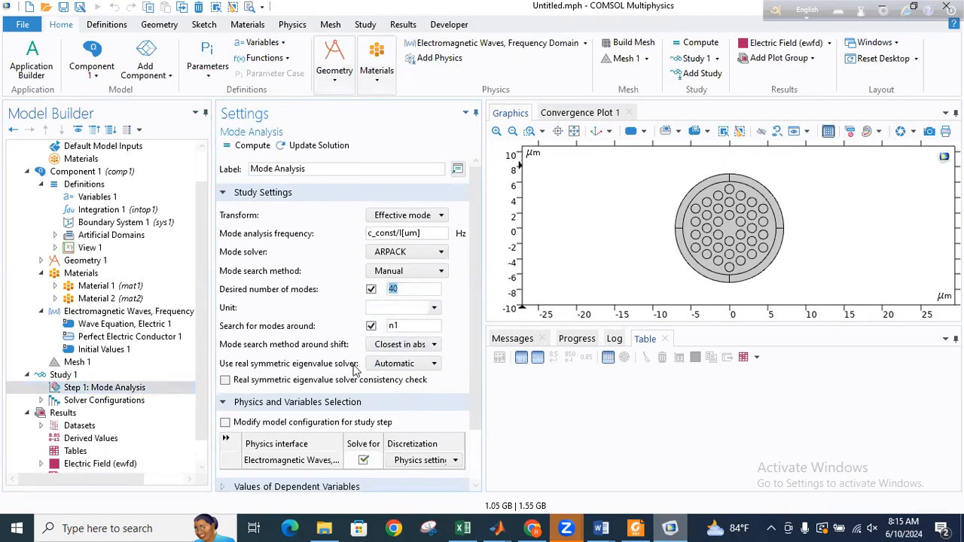
text(70)
click(256, 145)
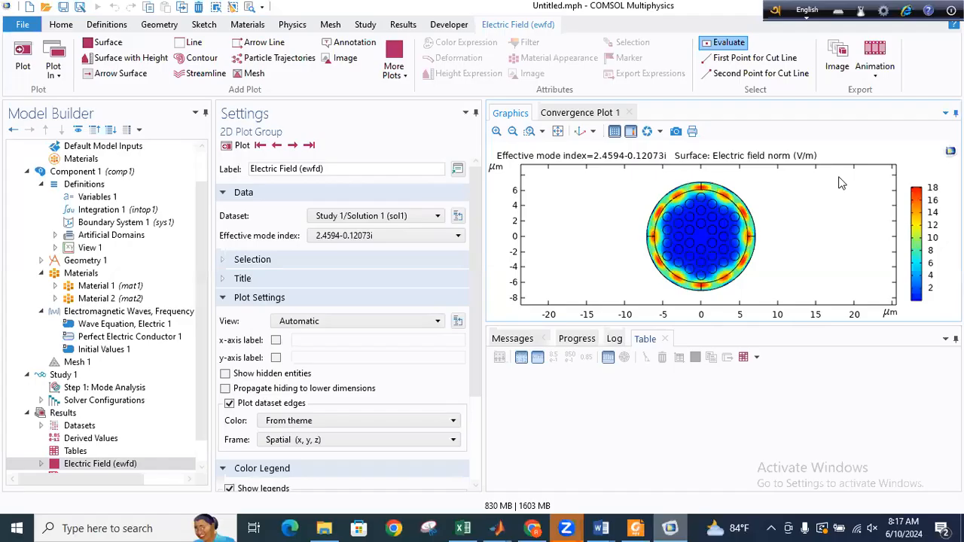
- Plot the electric field for both modes with effective mode index 2.2666, and reselect the last one
click(334, 237)
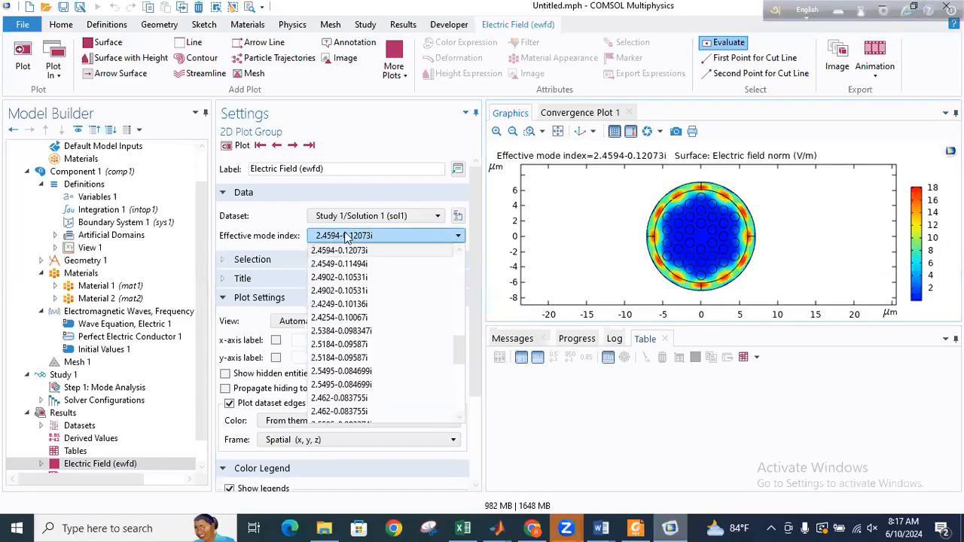
scroll(358, 354, down, 3)
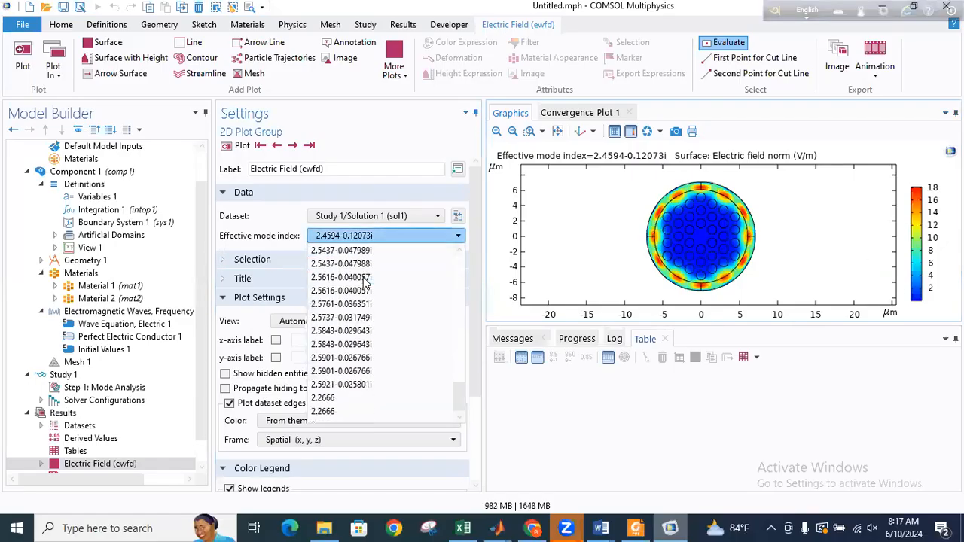
click(335, 412)
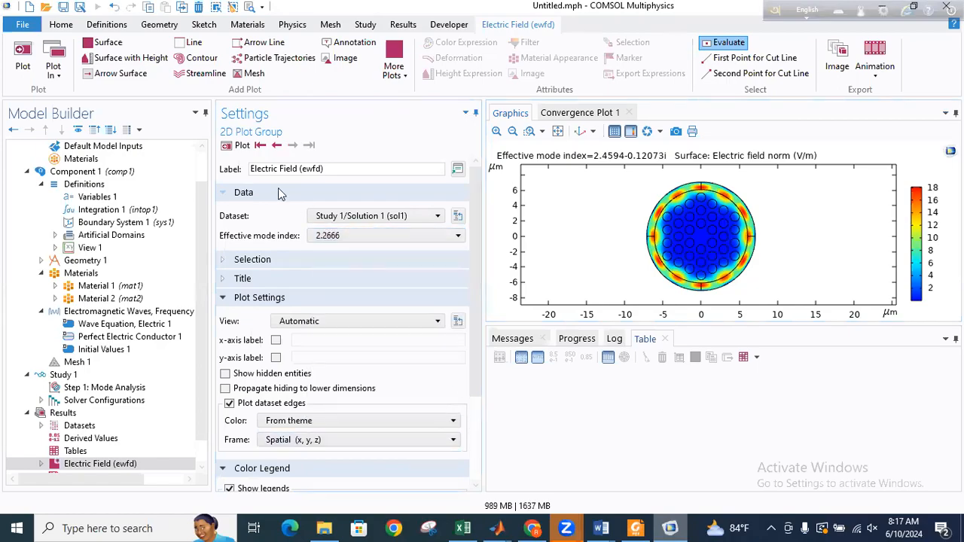
click(242, 149)
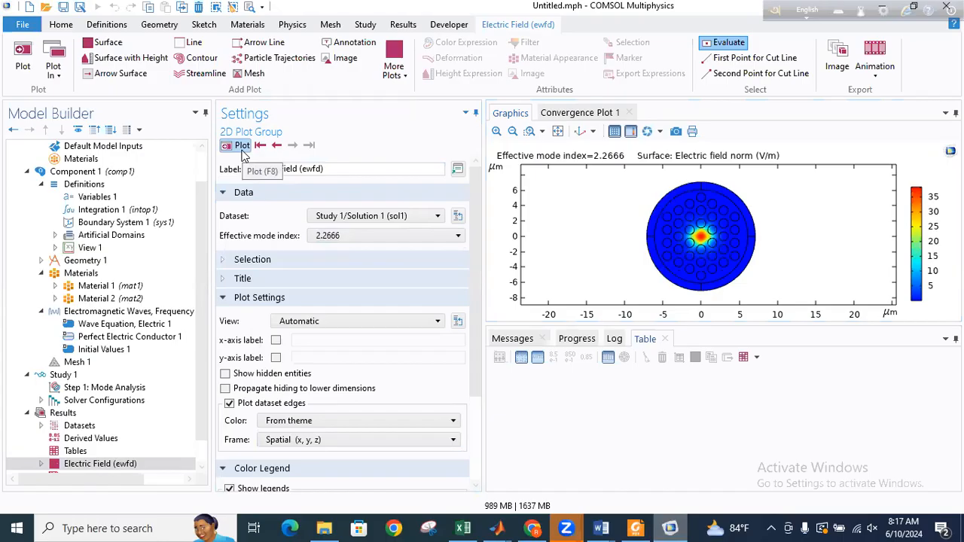
click(338, 236)
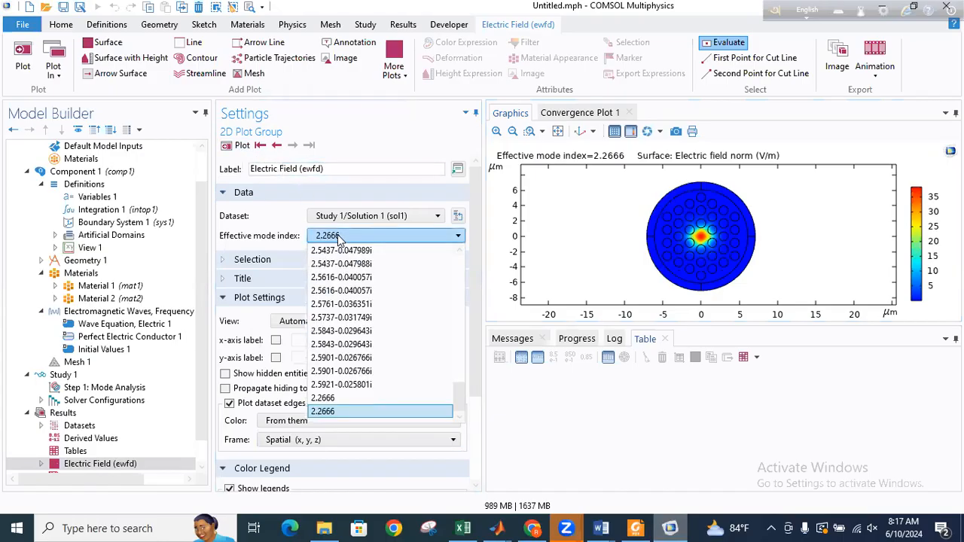
click(355, 399)
click(240, 145)
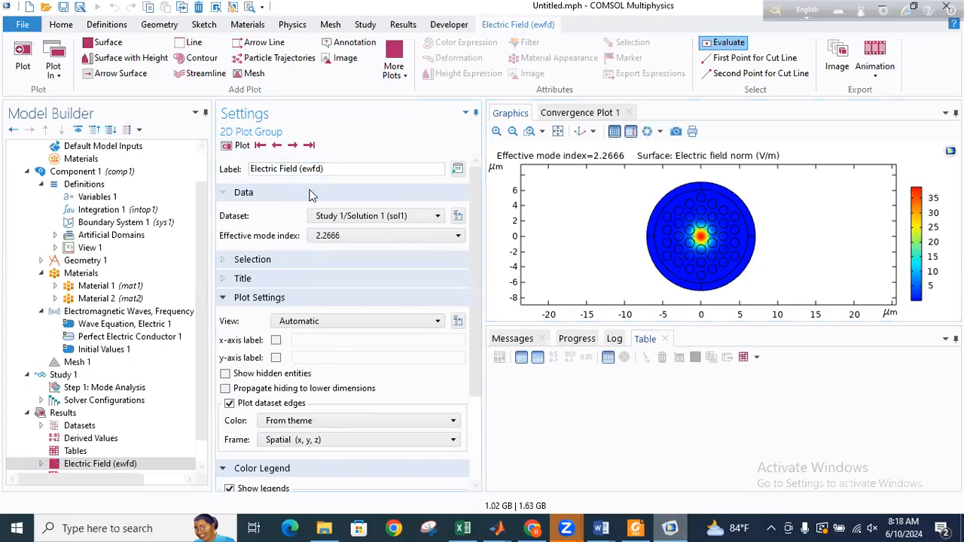
click(354, 236)
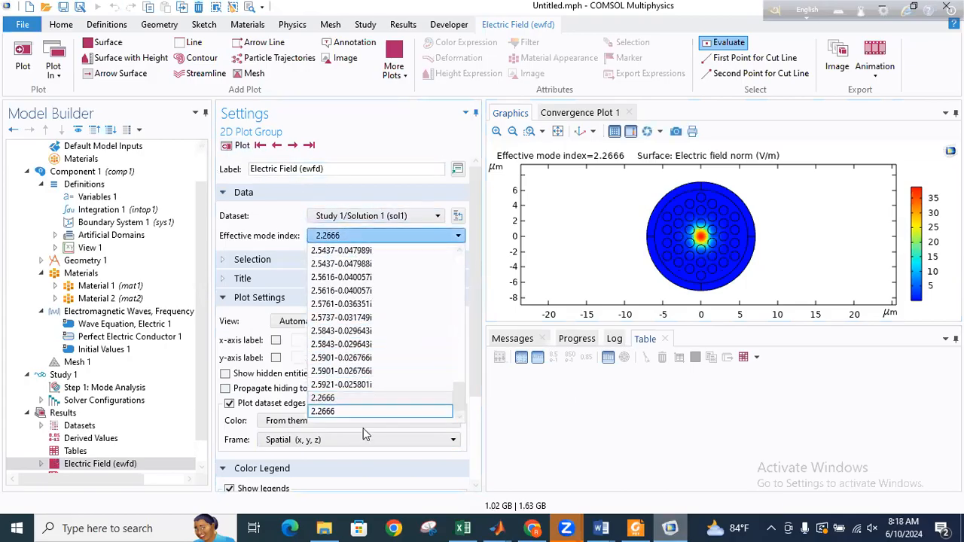
click(360, 412)
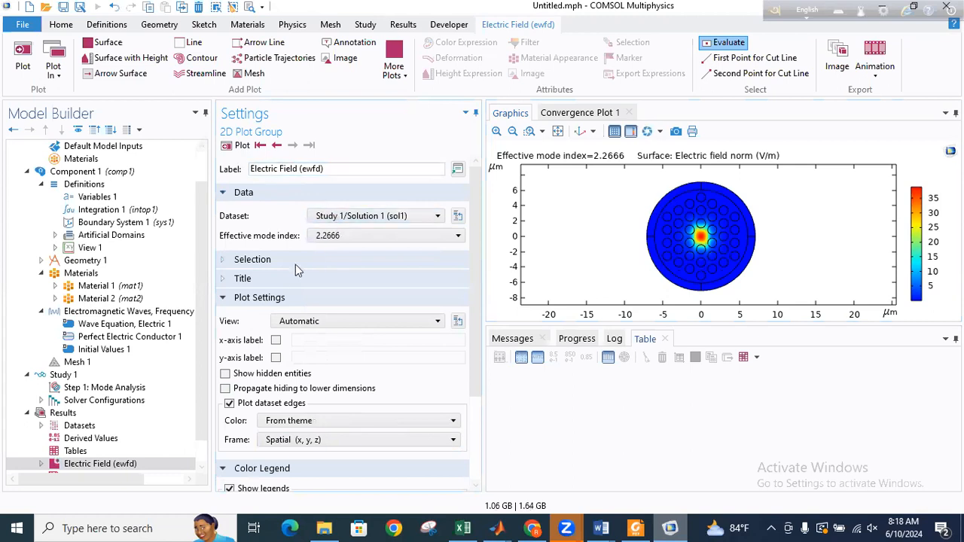
- Set the desired number of modes in the Mode Analysis step to 100
click(126, 388)
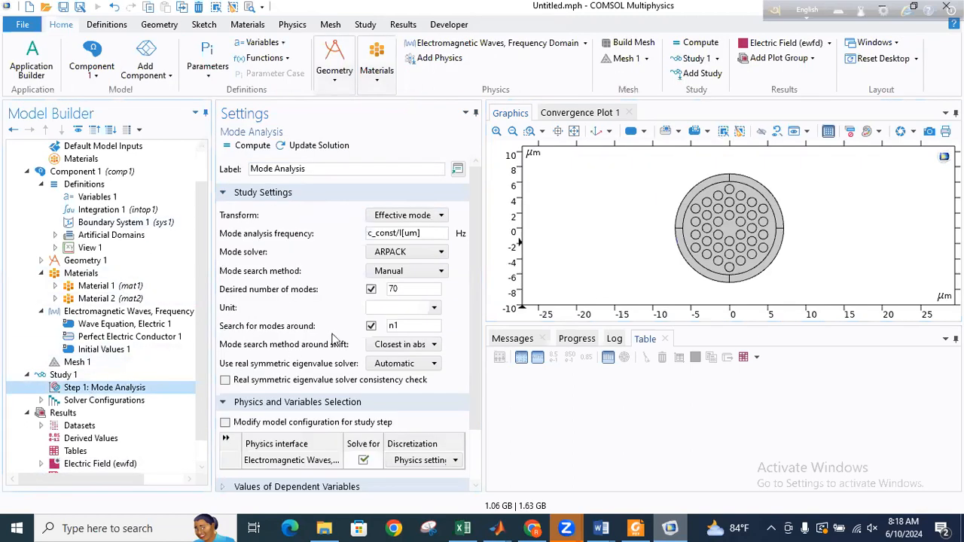
click(392, 290)
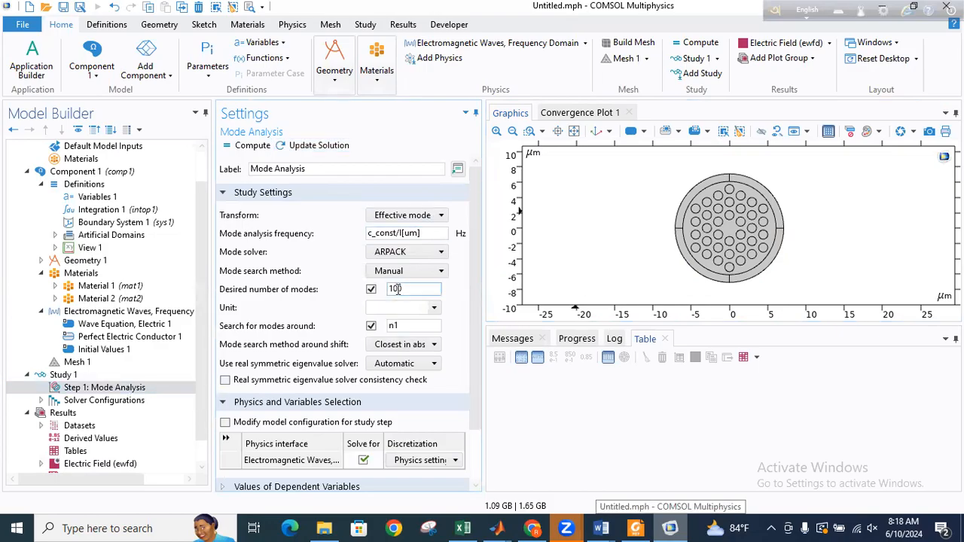
click(51, 390)
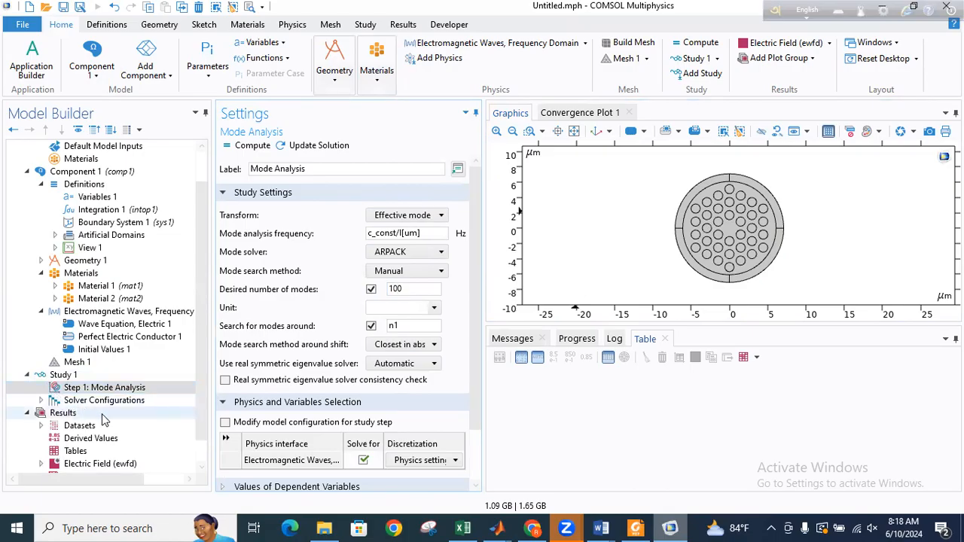
- Add a Parametric Sweep to Study 1
click(64, 375)
scroll(90, 407, down, 1)
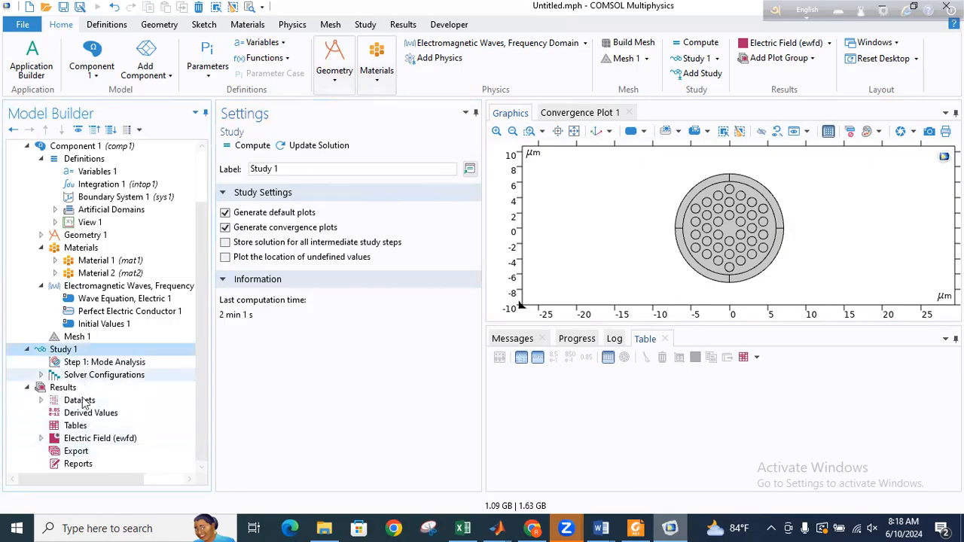
right_click(74, 351)
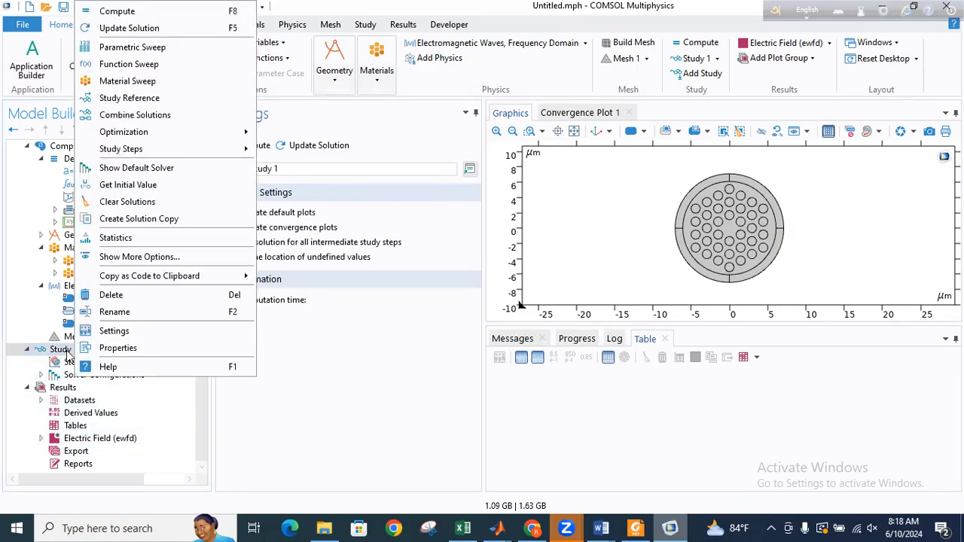
click(184, 45)
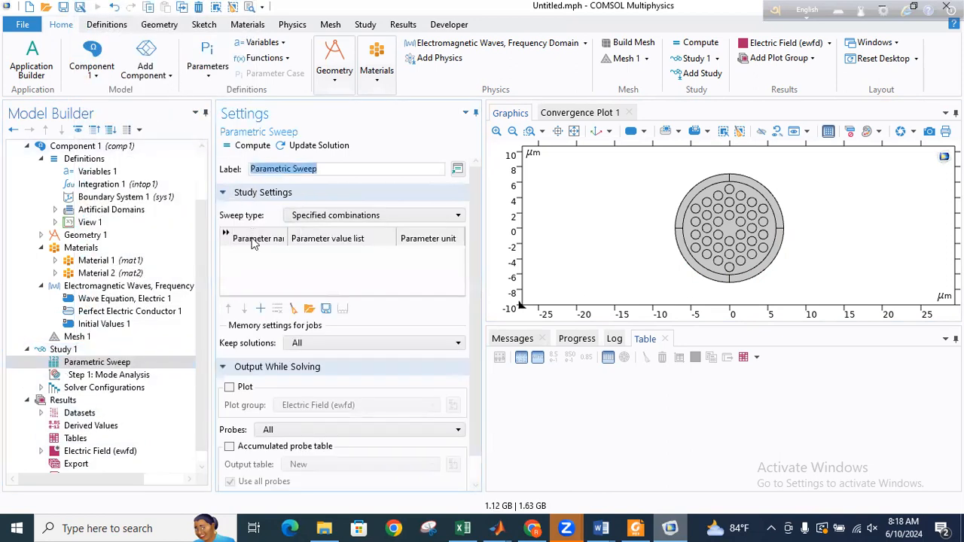
- Add parameter l to the Parametric Sweep with the value list range(1,0.05,5)
right_click(254, 243)
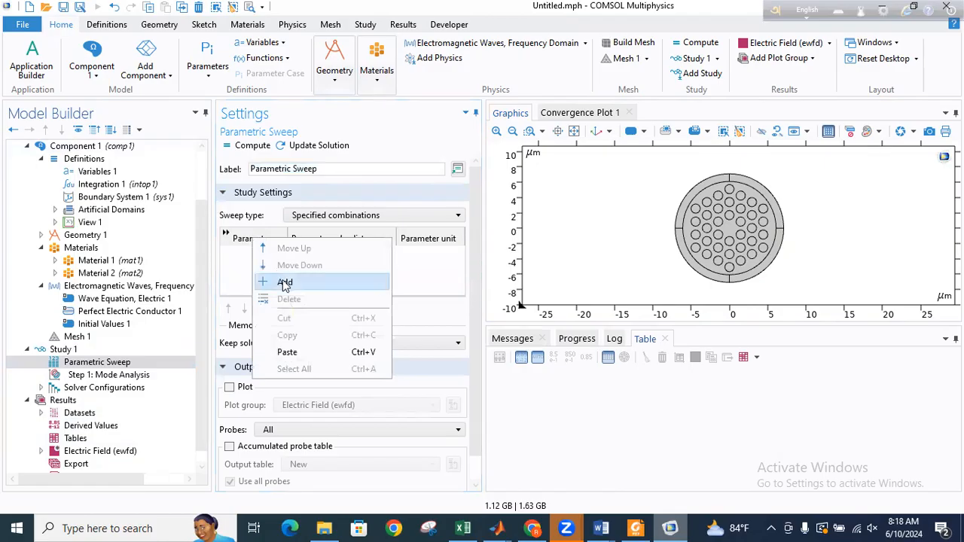
click(285, 284)
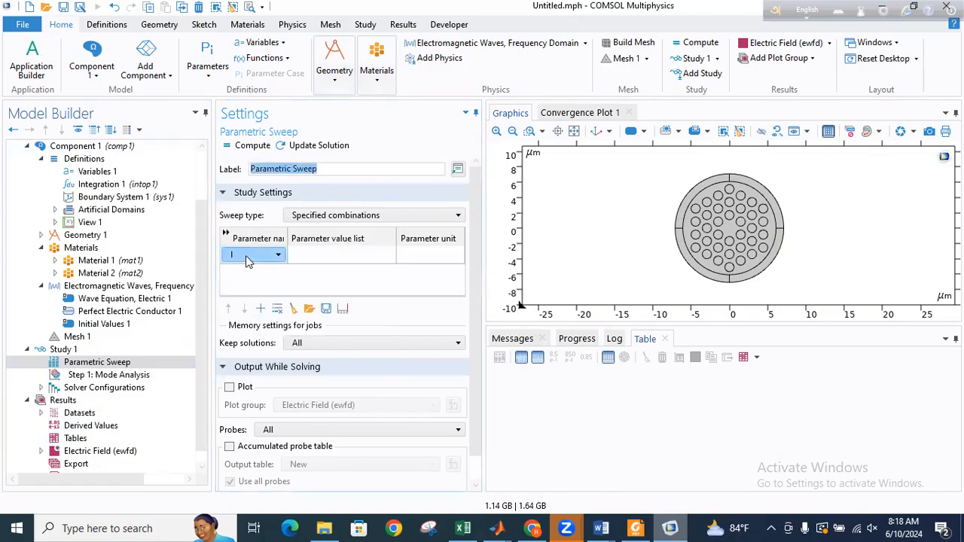
click(249, 260)
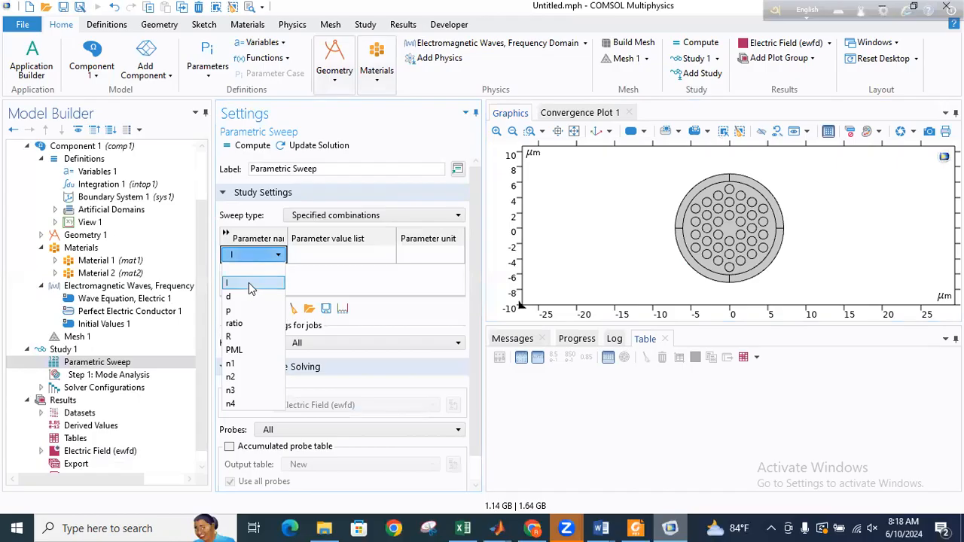
click(253, 283)
click(315, 254)
click(315, 253)
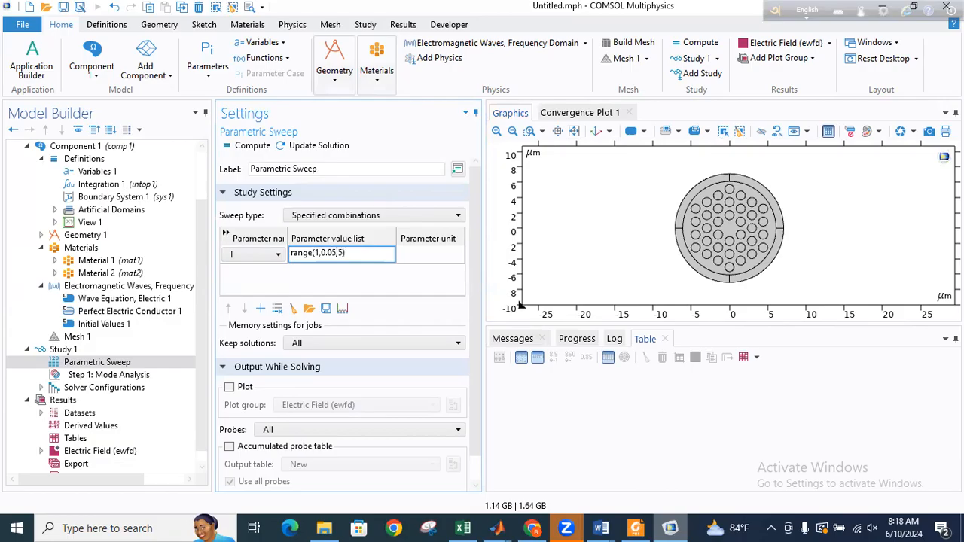
click(318, 257)
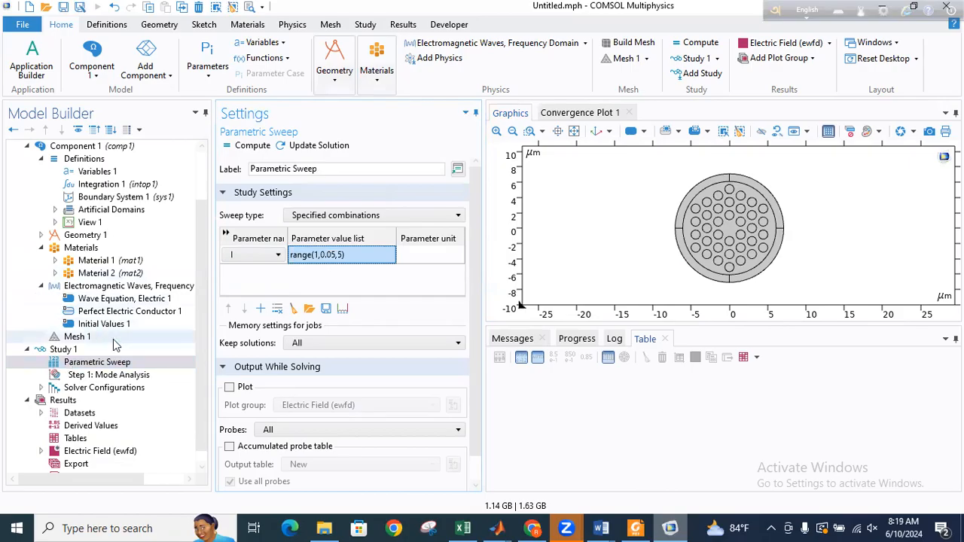
click(107, 376)
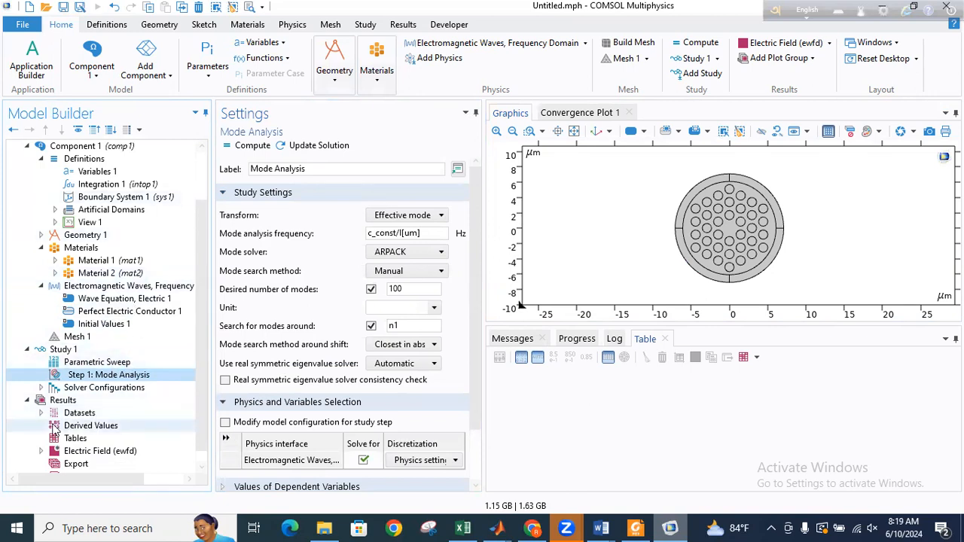
- Add a Global Evaluation under Derived Values, keeping the Study 1/Solution 1 dataset
click(67, 428)
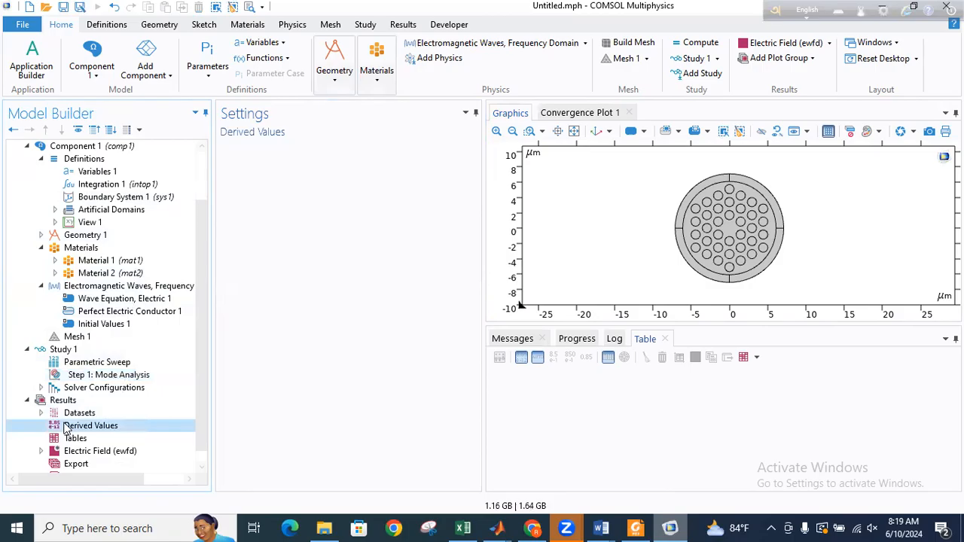
right_click(66, 428)
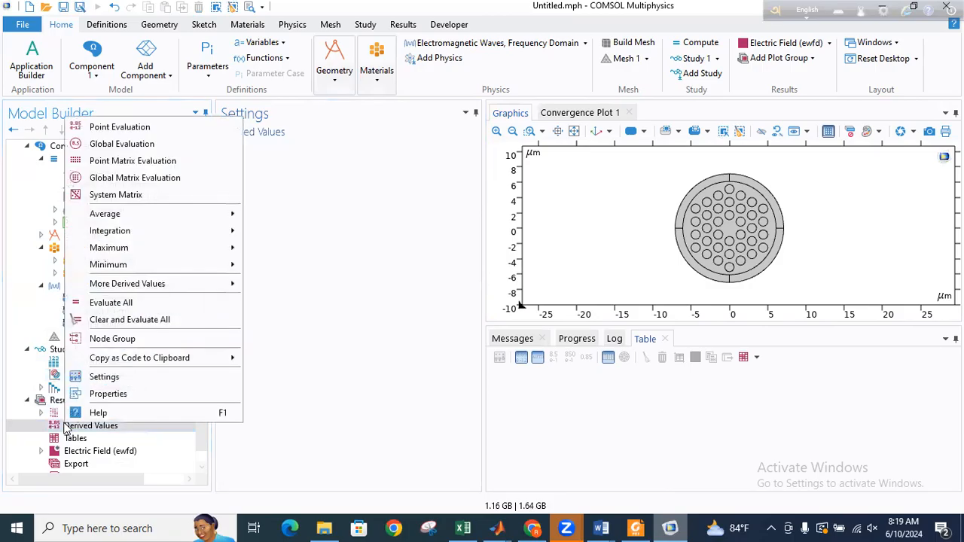
click(147, 150)
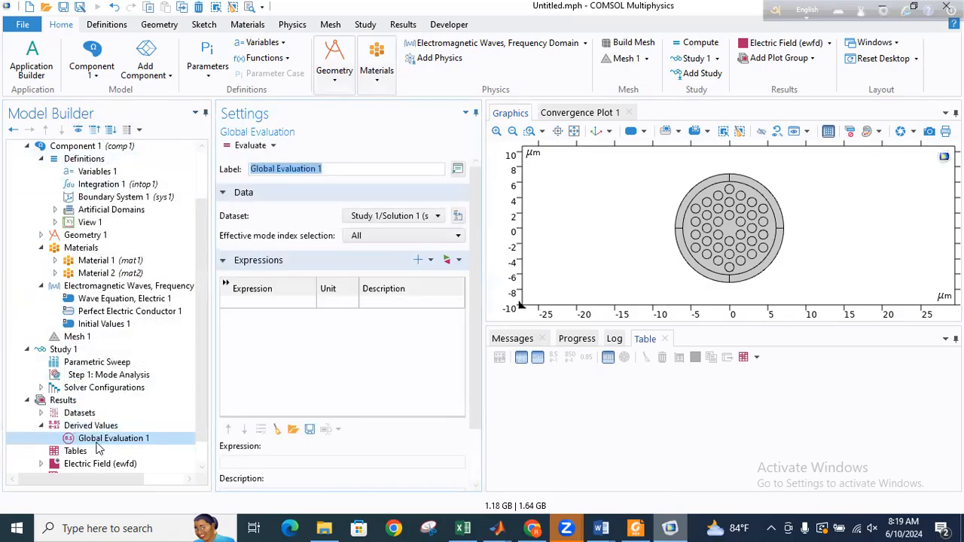
click(382, 216)
click(382, 216)
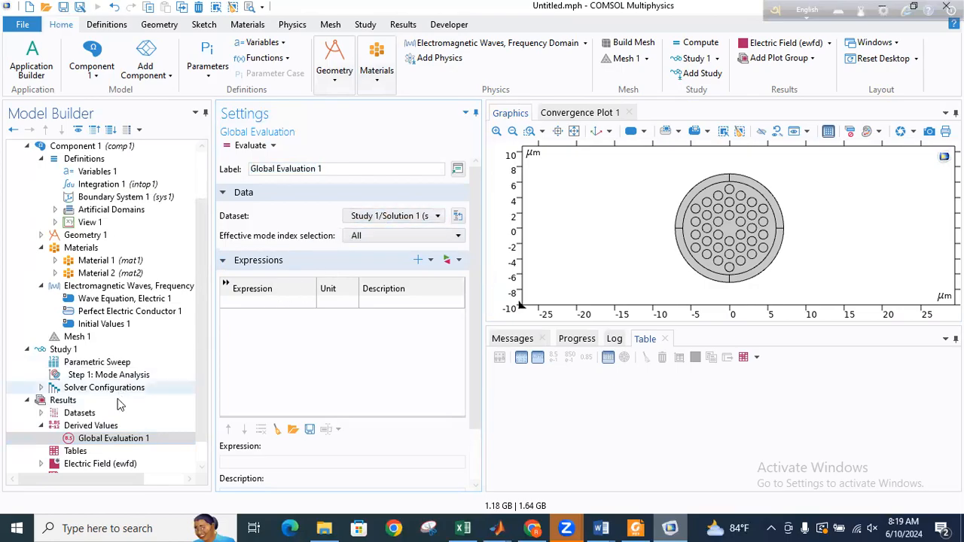
click(110, 439)
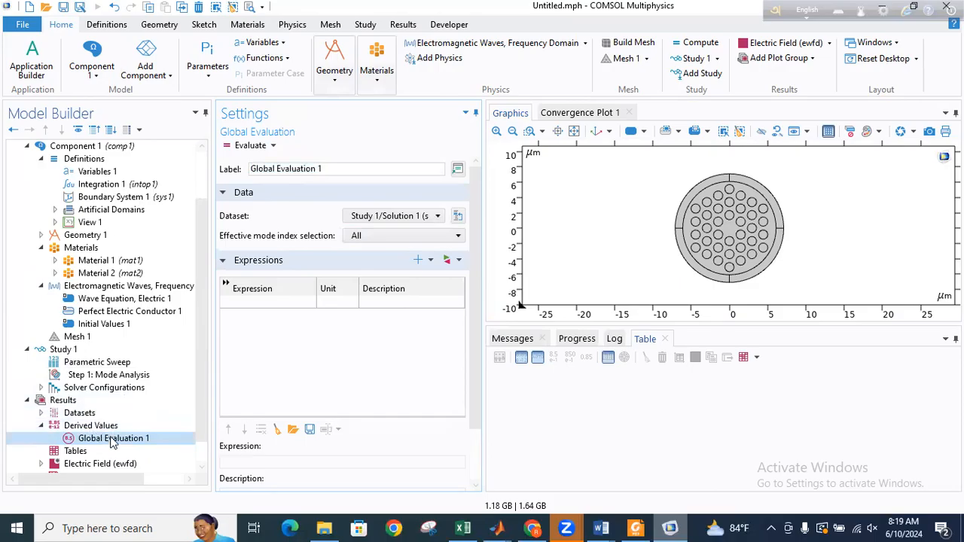
- Enter real(ewfd.neff) and Aeff as the expressions of Global Evaluation 1
click(266, 306)
text(real(ewfd.neff)
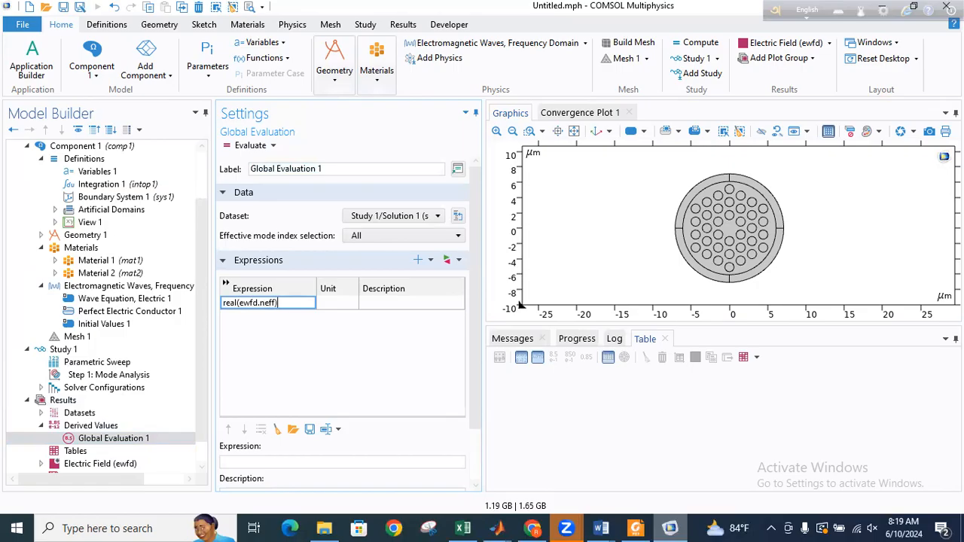
key(Return)
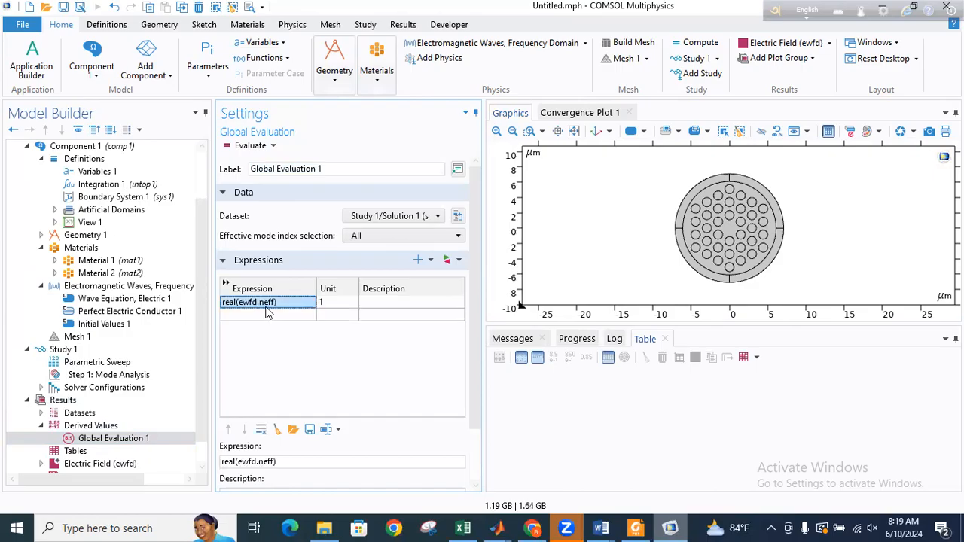
click(257, 315)
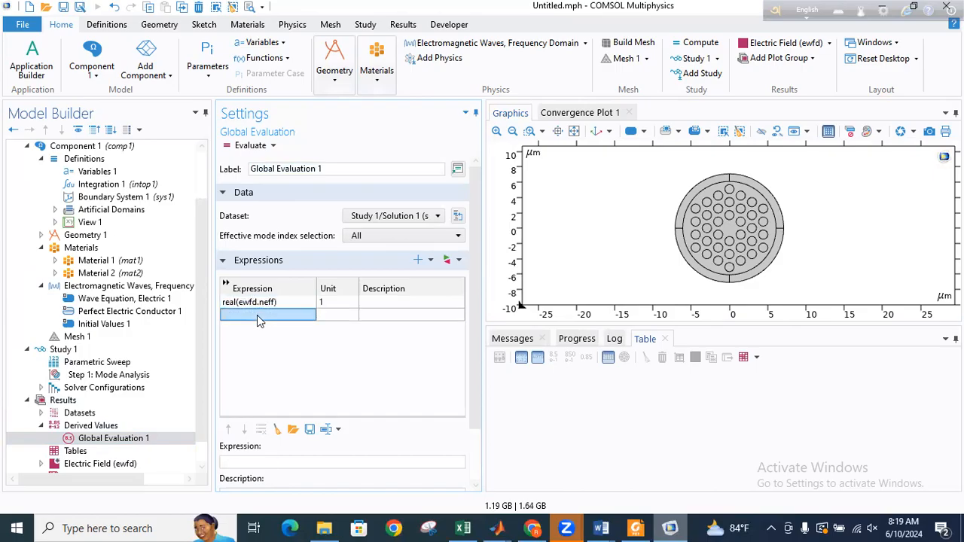
click(257, 315)
text(Ae)
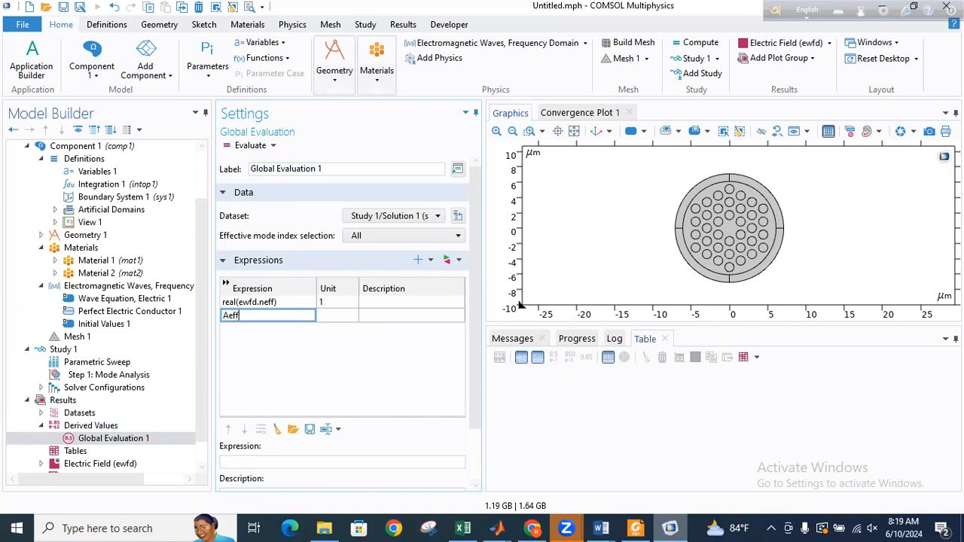
text(ff)
- Set the effective mode index selection to Last, evaluate the expressions, and clear the resulting table
click(394, 235)
click(394, 235)
click(394, 235)
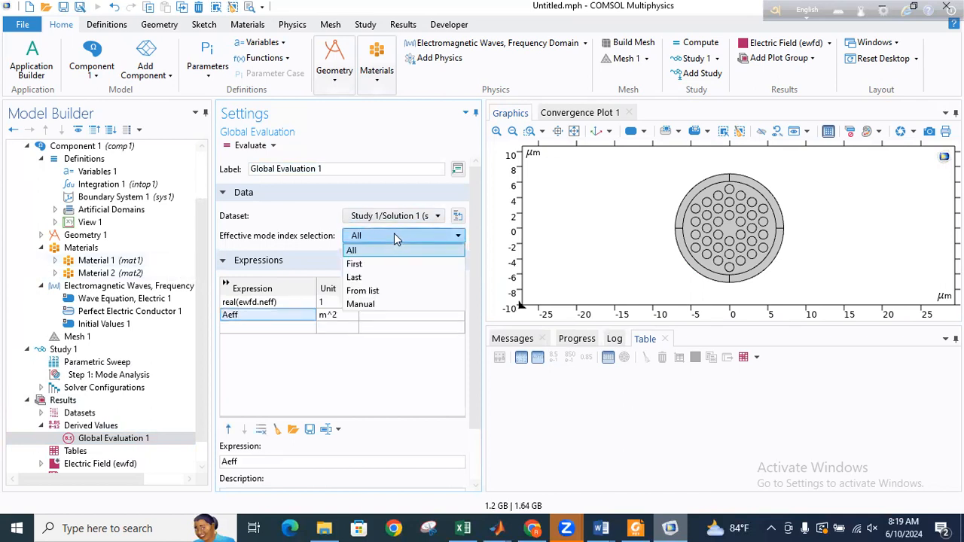
click(379, 276)
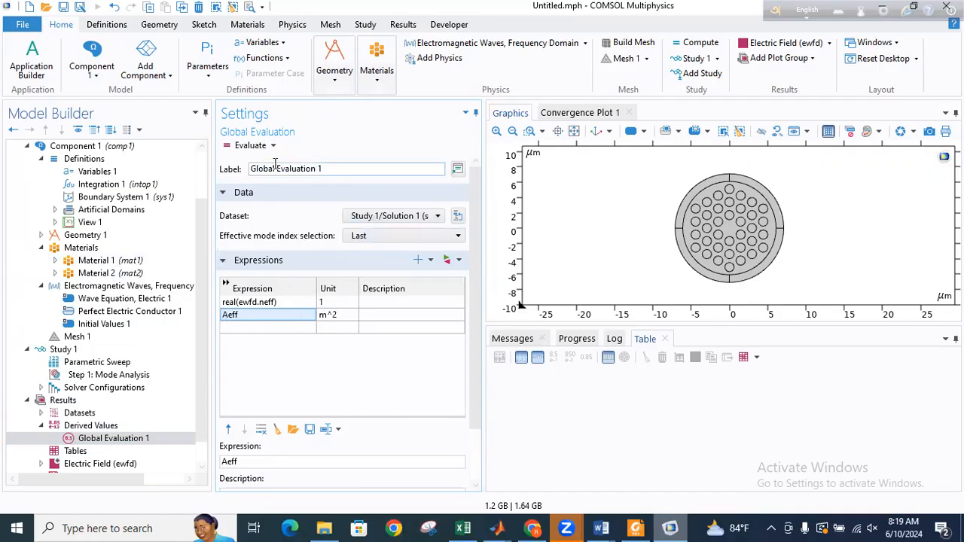
click(251, 147)
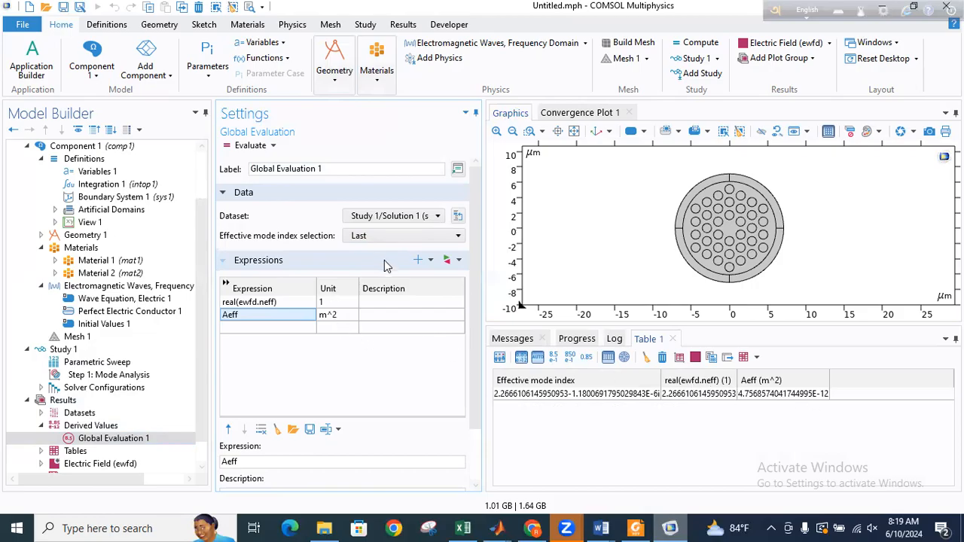
click(648, 358)
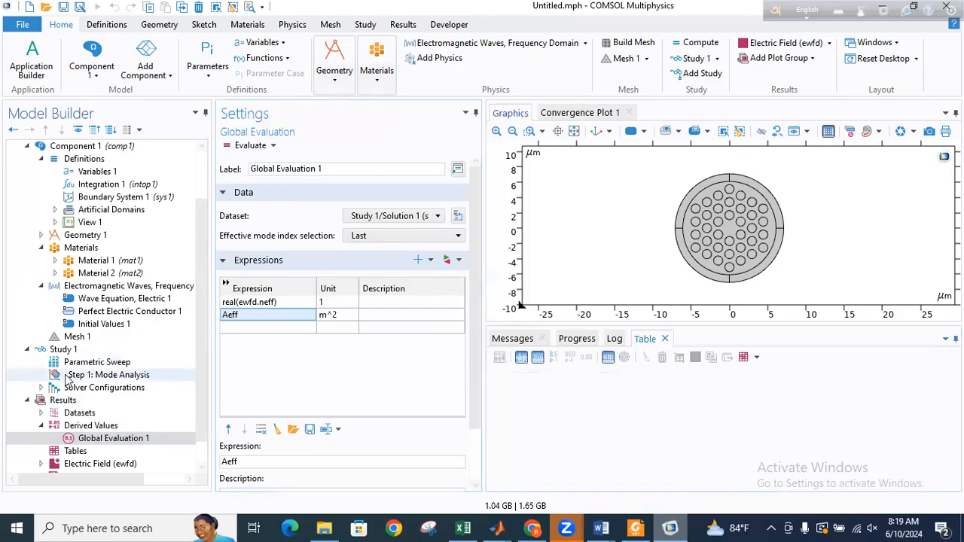
- Review the sweep and Mode Analysis settings, then examine columns A, C and D of sheet ra=0.7 p=1.7 in Excel's GeAsSe pcf workbook
click(86, 365)
click(92, 376)
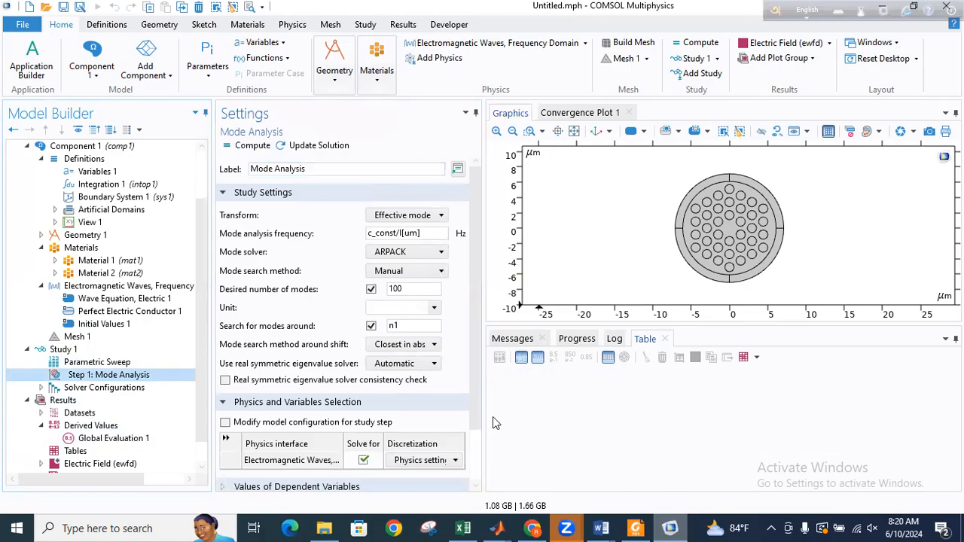
click(463, 529)
click(856, 193)
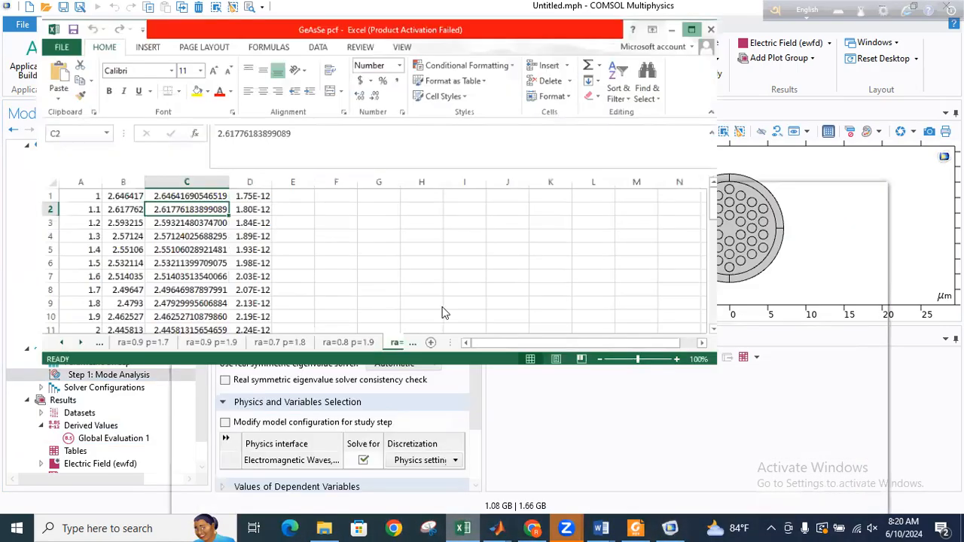
click(43, 169)
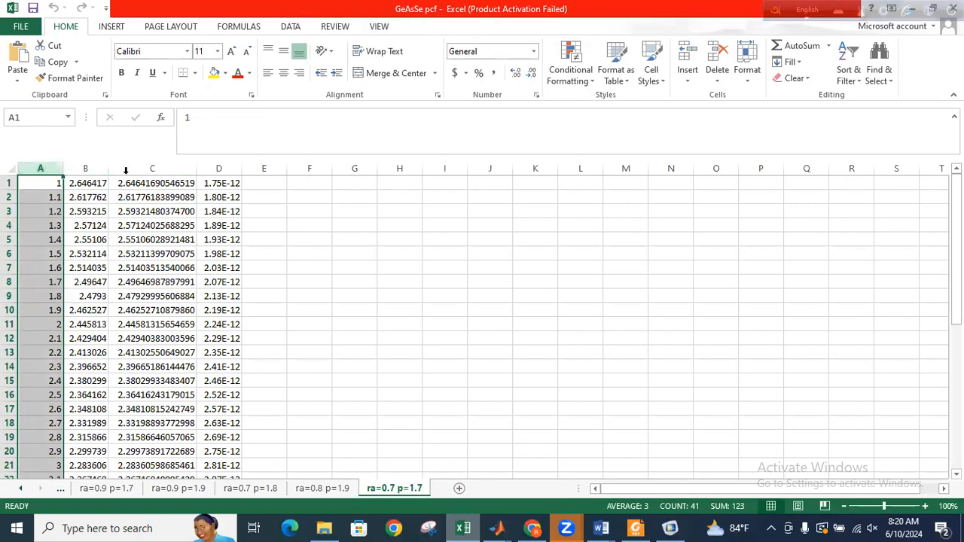
click(141, 170)
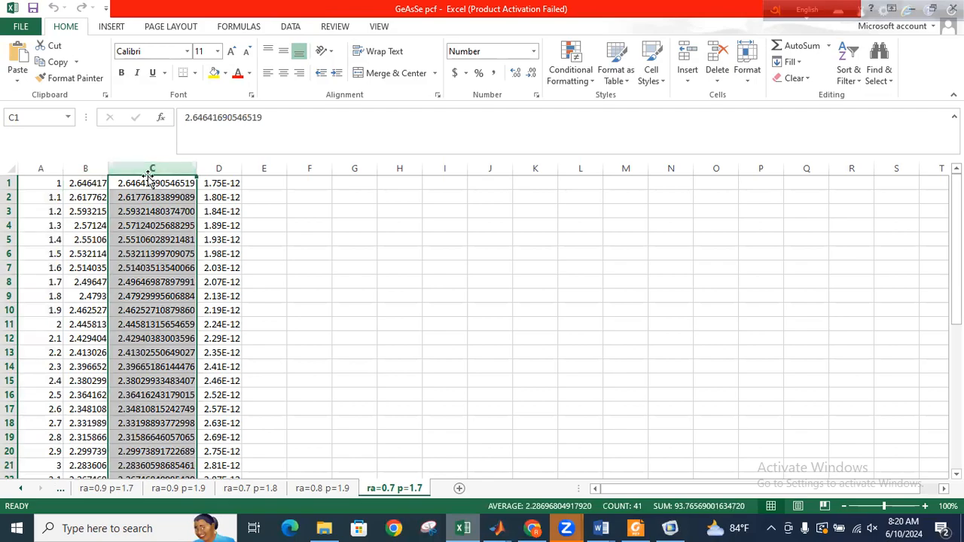
click(218, 168)
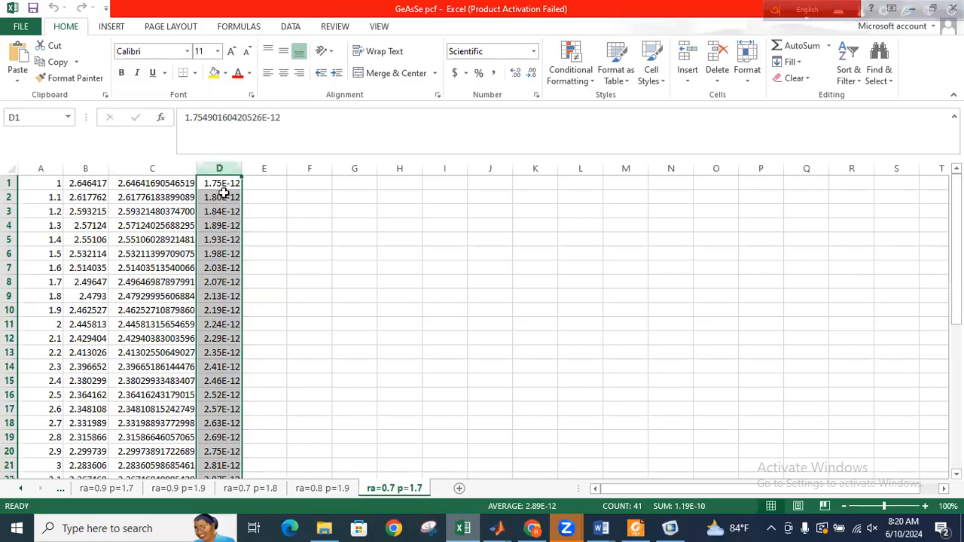
click(165, 199)
click(166, 183)
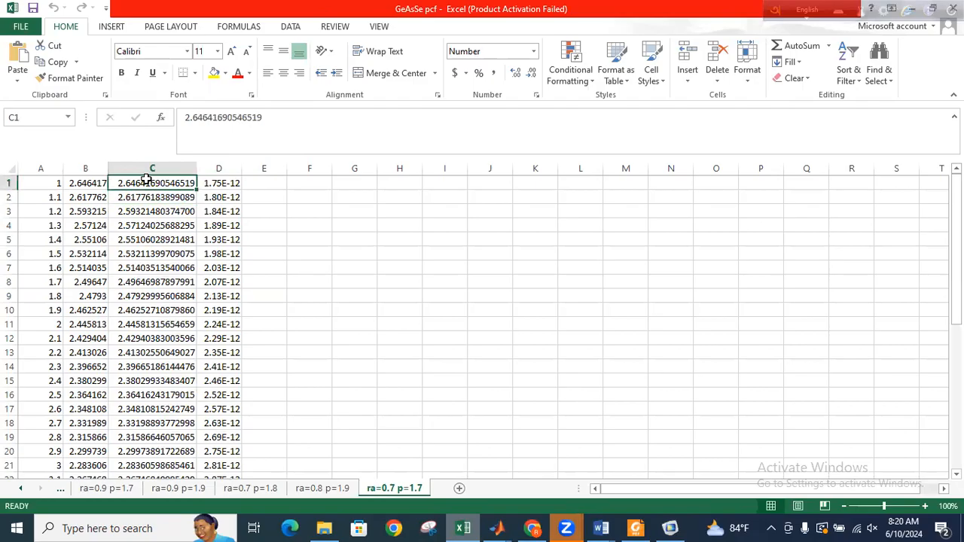
click(215, 183)
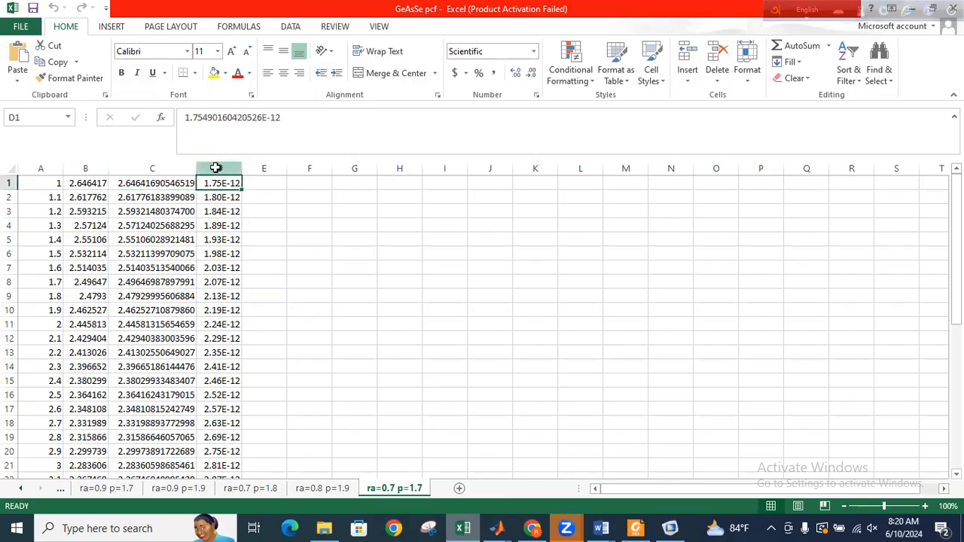
- Format column D to show 15 decimal places in scientific notation, and switch back to COMSOL
click(218, 168)
click(514, 75)
click(514, 75)
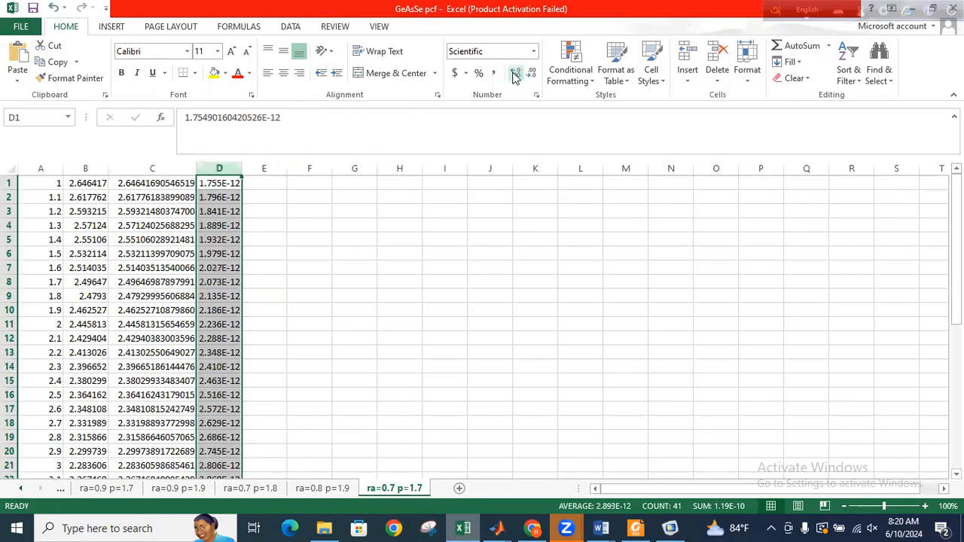
click(514, 75)
click(514, 75)
click(514, 75)
click(514, 75)
click(514, 75)
click(514, 75)
click(514, 75)
click(513, 75)
click(514, 75)
click(514, 75)
click(514, 76)
click(514, 75)
click(514, 75)
click(529, 74)
click(530, 74)
click(144, 271)
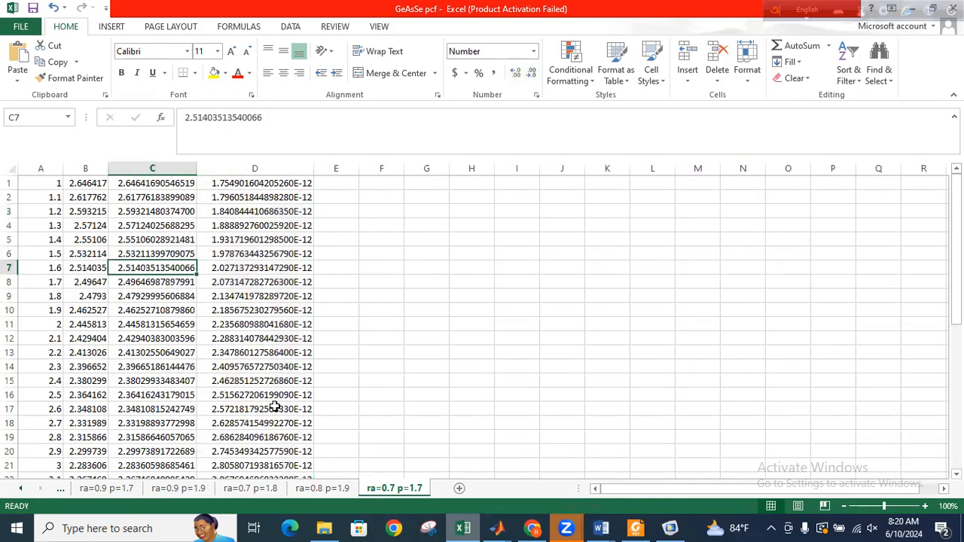
click(669, 528)
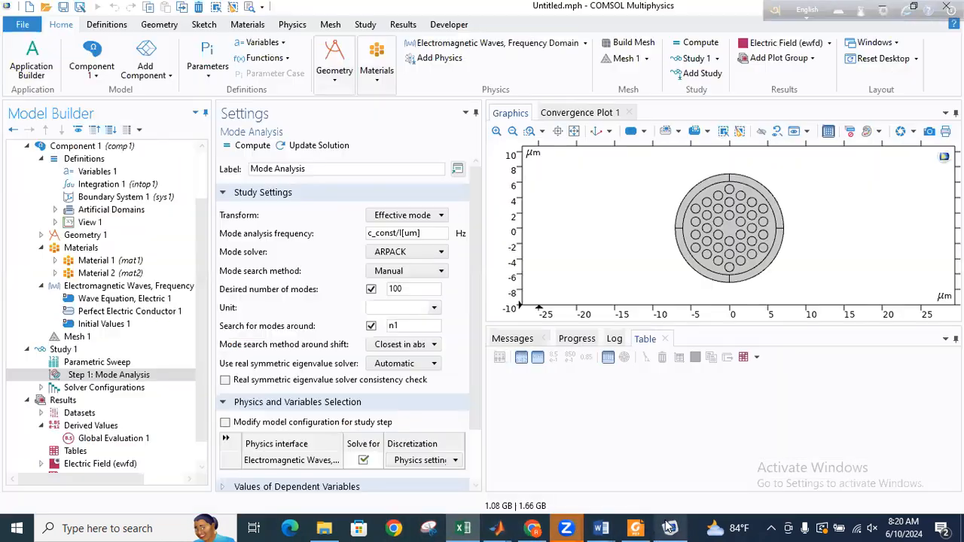